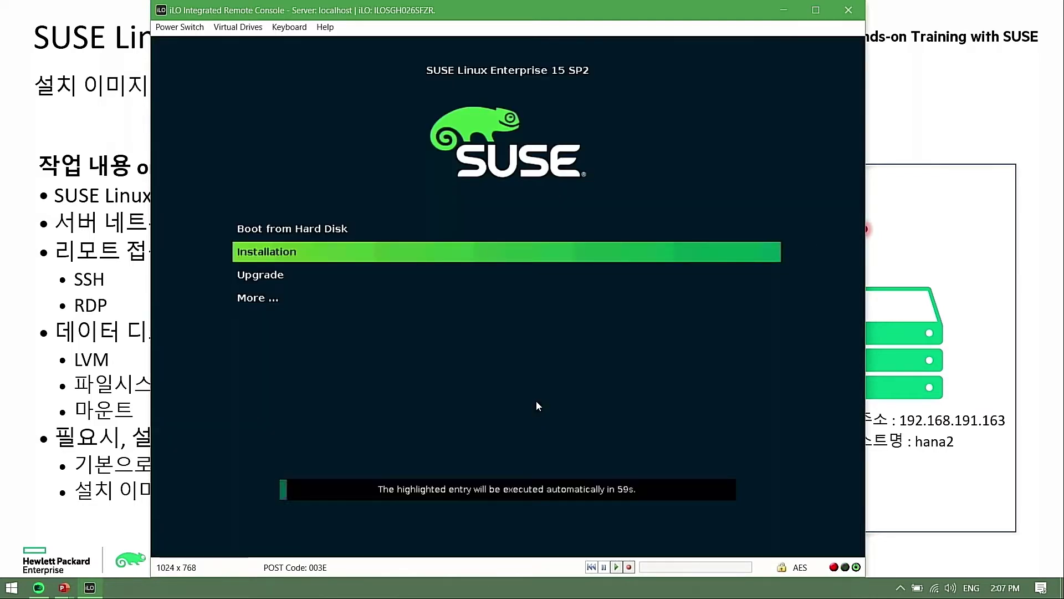
Start Installation from the boot menu and select SUSE Linux Enterprise Server for SAP Applications 15 SP2
left_click(426, 257)
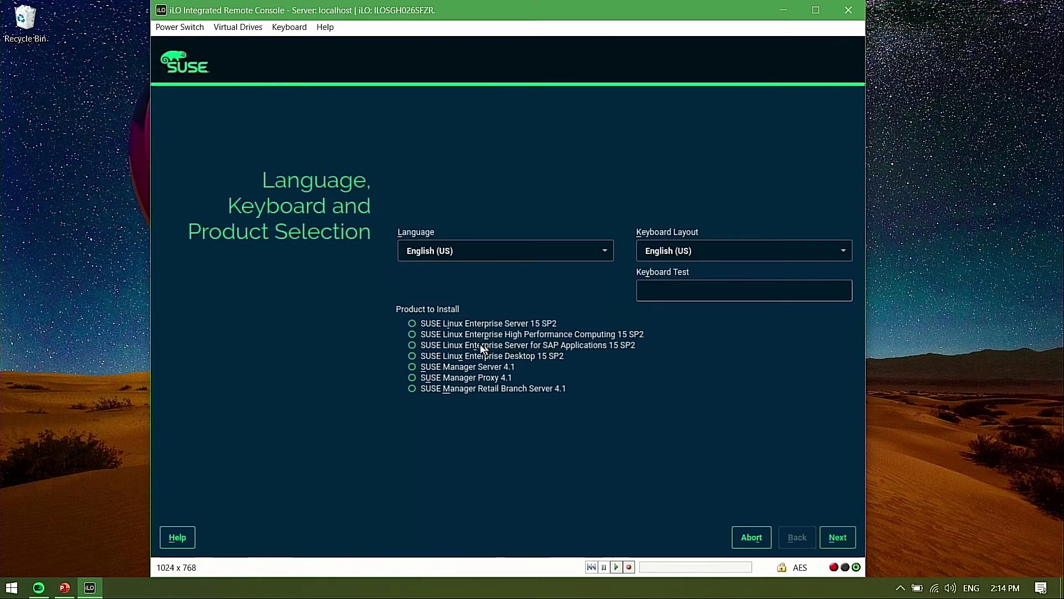
left_click(413, 345)
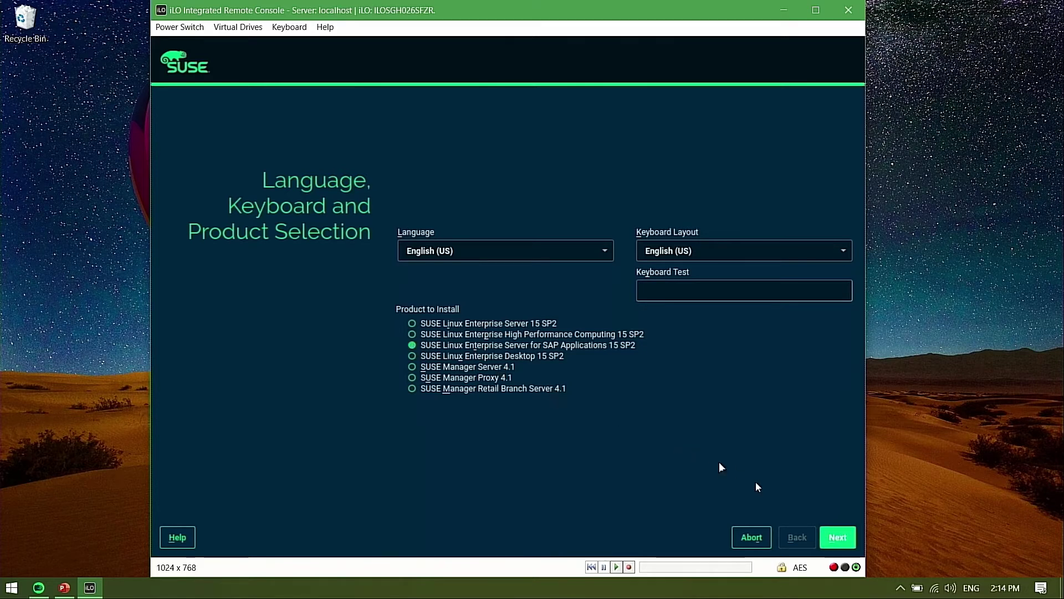
left_click(837, 538)
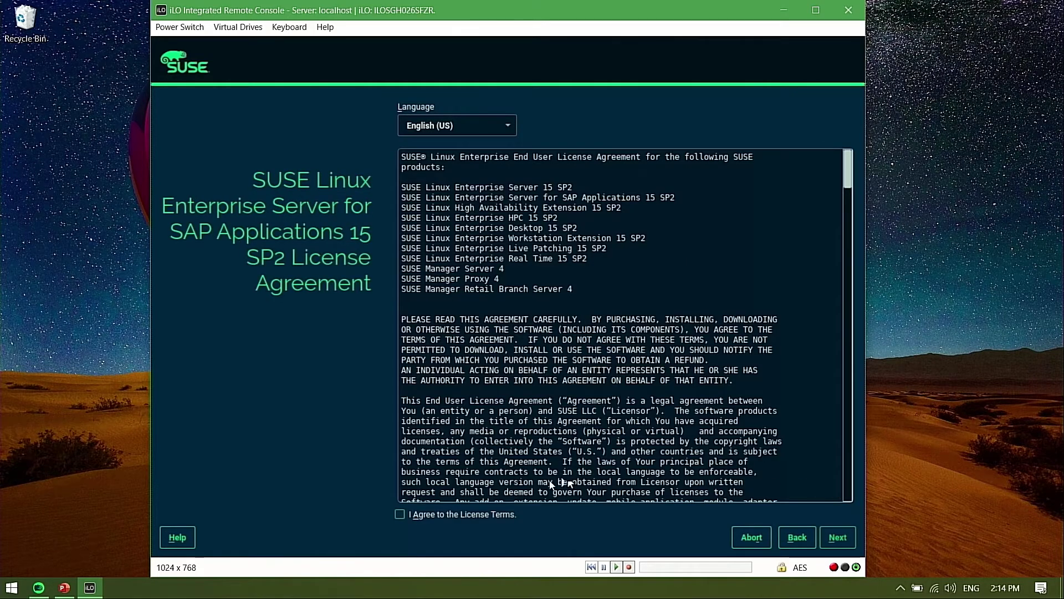
Agree to the SLES for SAP Applications 15 SP2 license terms and proceed
left_click(404, 518)
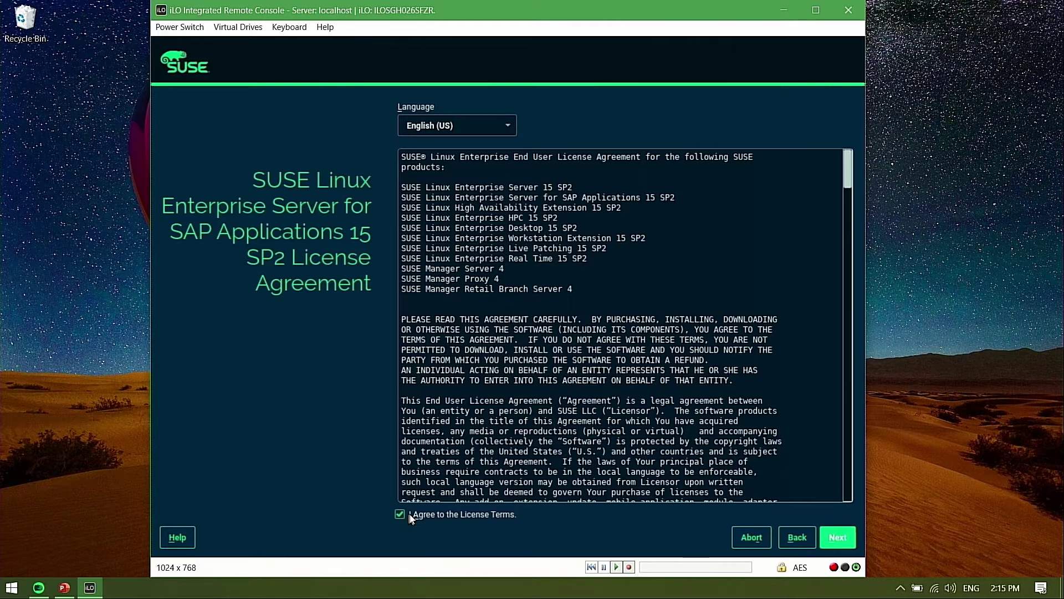
key("Return")
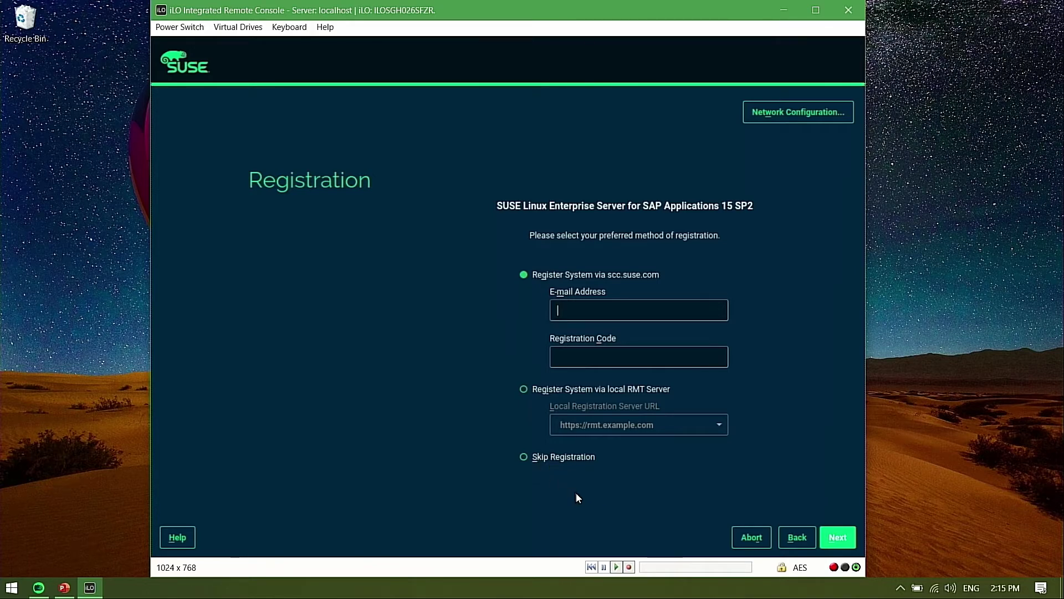
Skip registration, acknowledge the missing update channels warning, and proceed to module selection
key("alt+s")
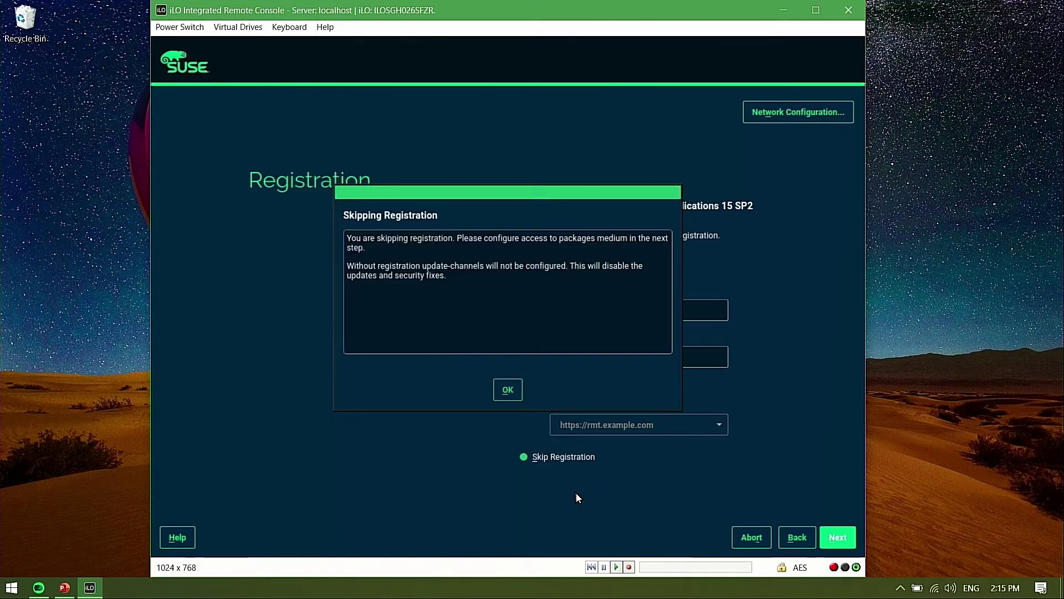
key("Return")
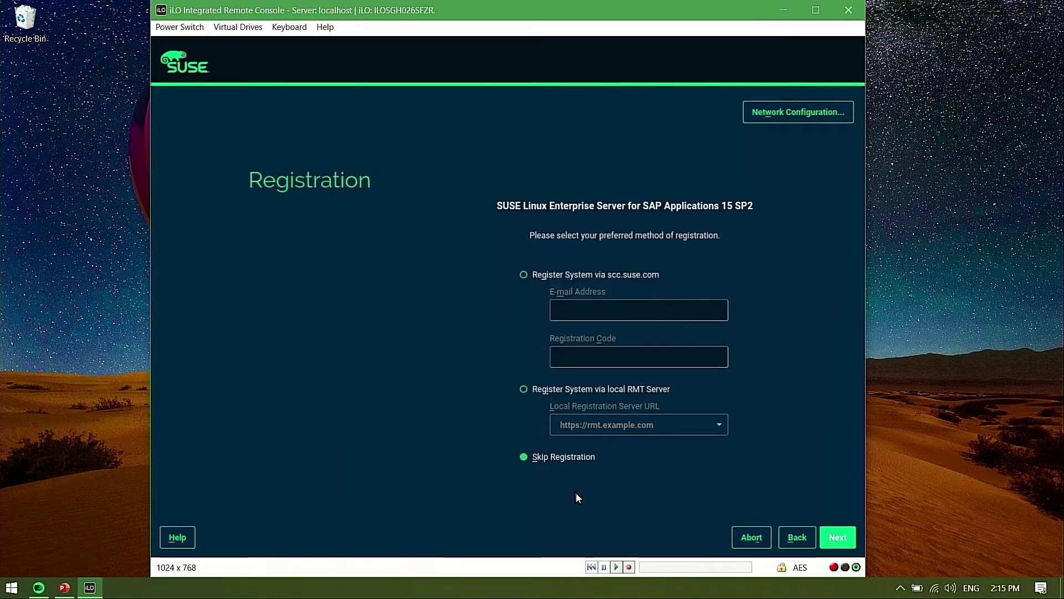
key("alt+n")
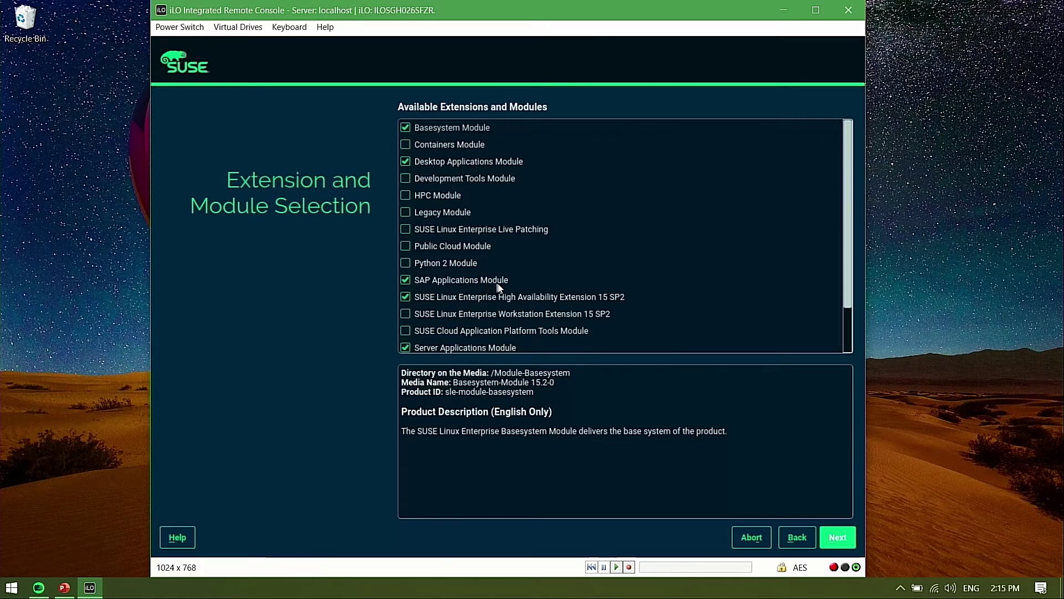
Keep Basesystem, Desktop Applications, SAP Applications, High Availability and Server Applications modules checked and proceed
scroll(845, 219, "down", 3)
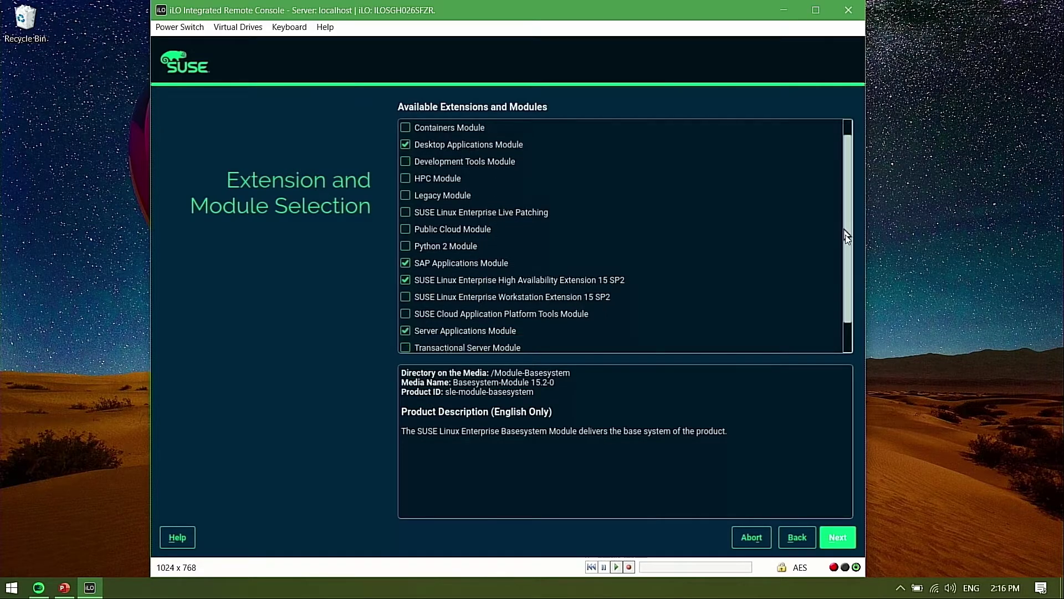
scroll(844, 224, "up", 3)
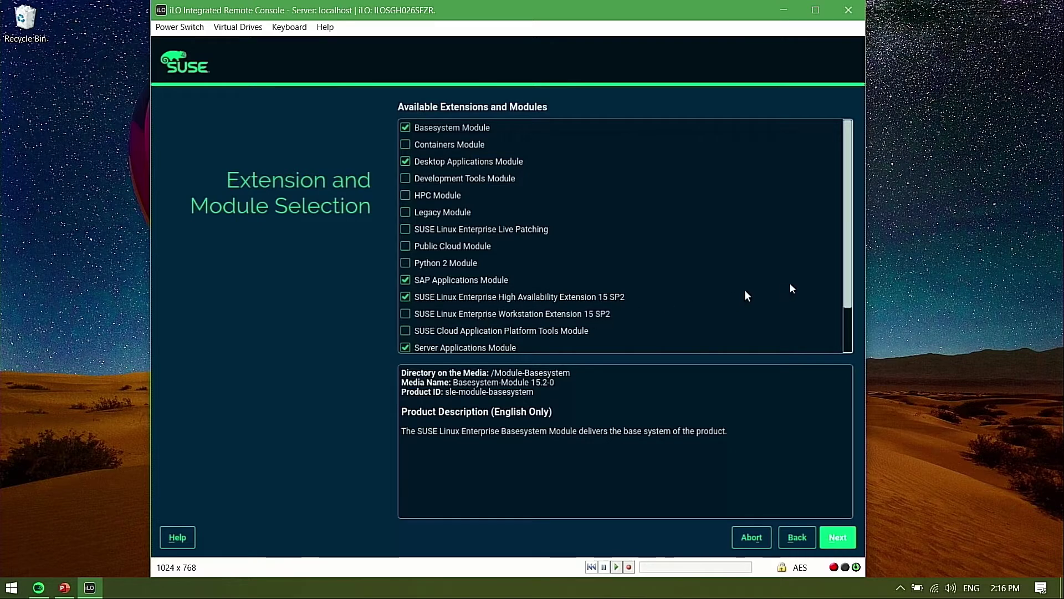
scroll(850, 306, "down", 3)
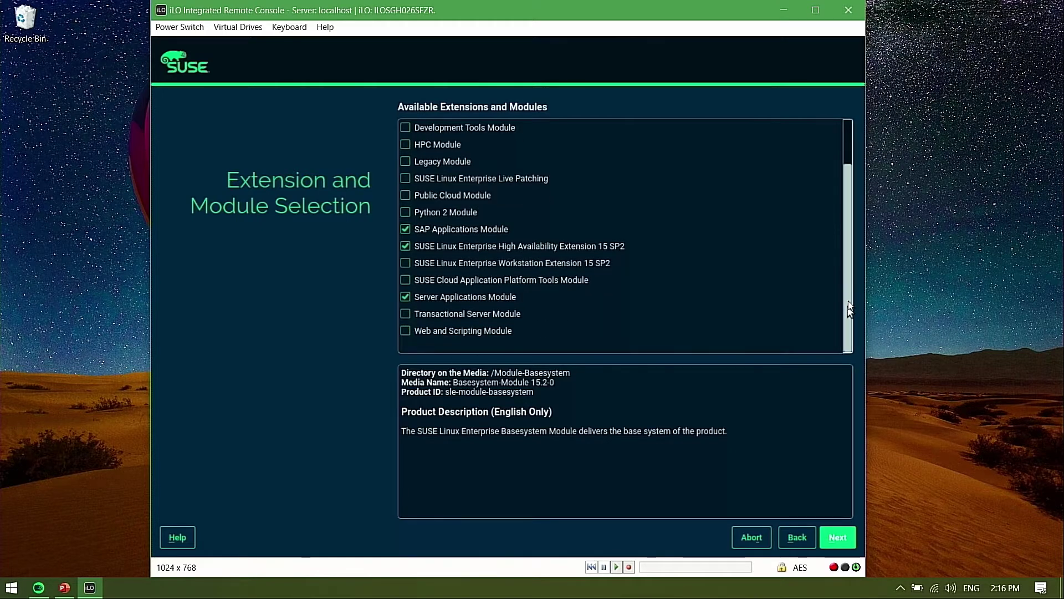
scroll(850, 308, "up", 3)
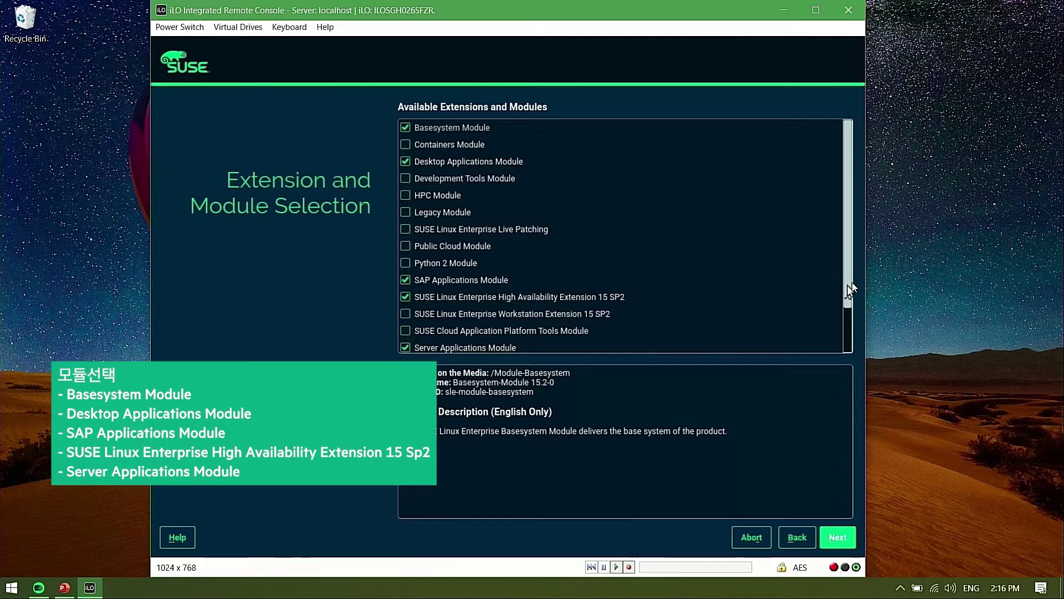
scroll(847, 310, "down", 2)
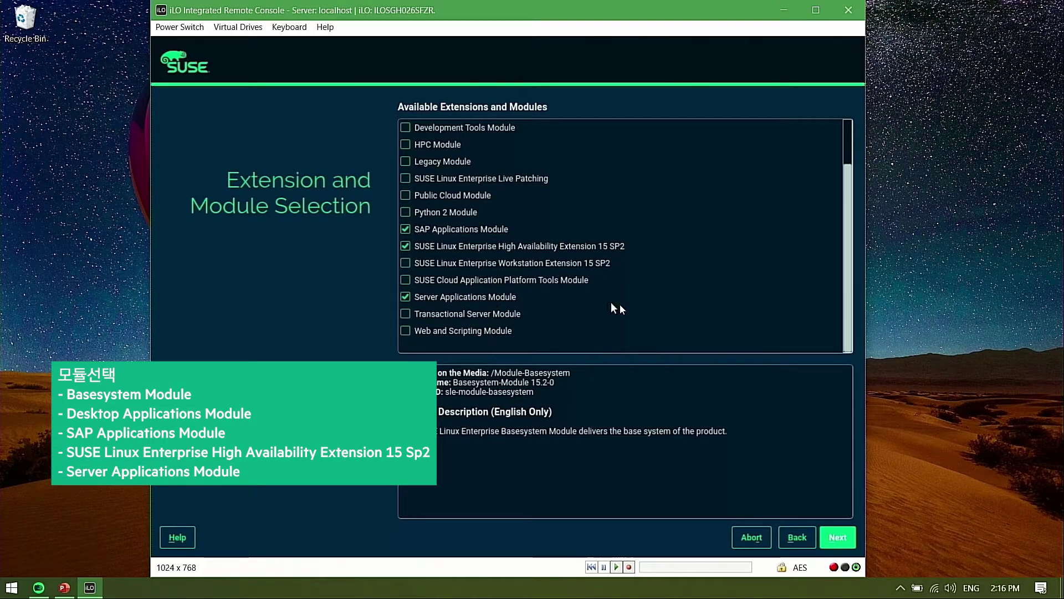
left_click_drag(848, 282, 852, 235)
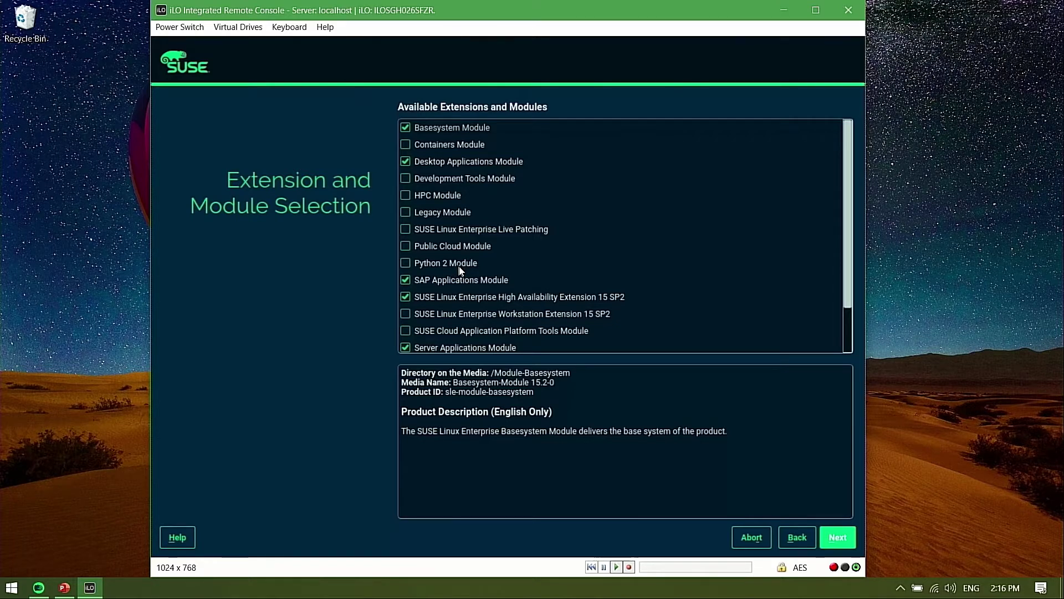
left_click(839, 535)
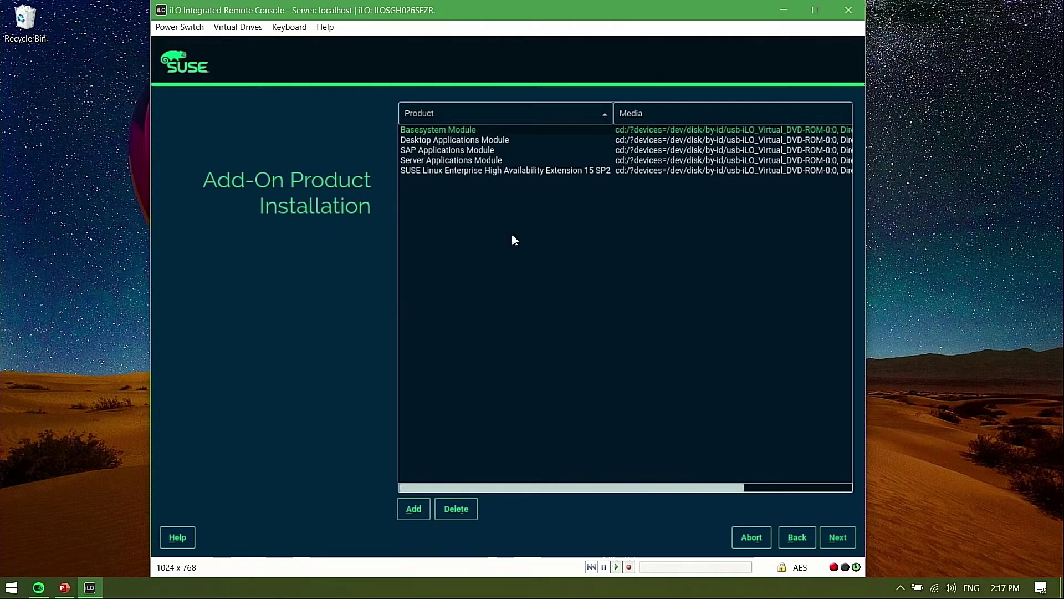
Accept the five listed add-on products, including SAP Applications and High Availability Extension
left_click(837, 536)
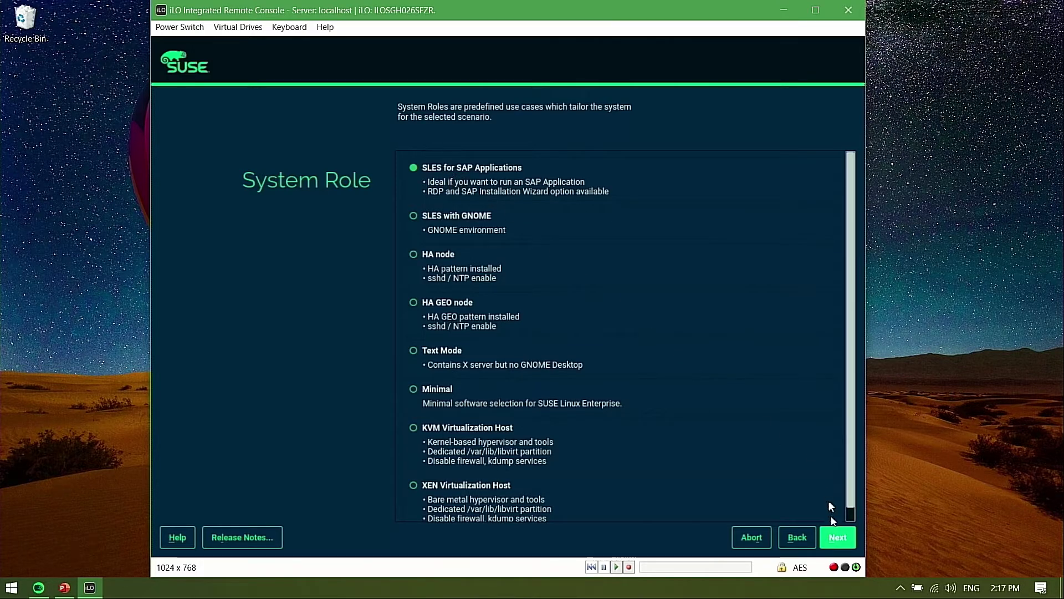
Confirm 'SLES for SAP Applications' as the system role
left_click(834, 536)
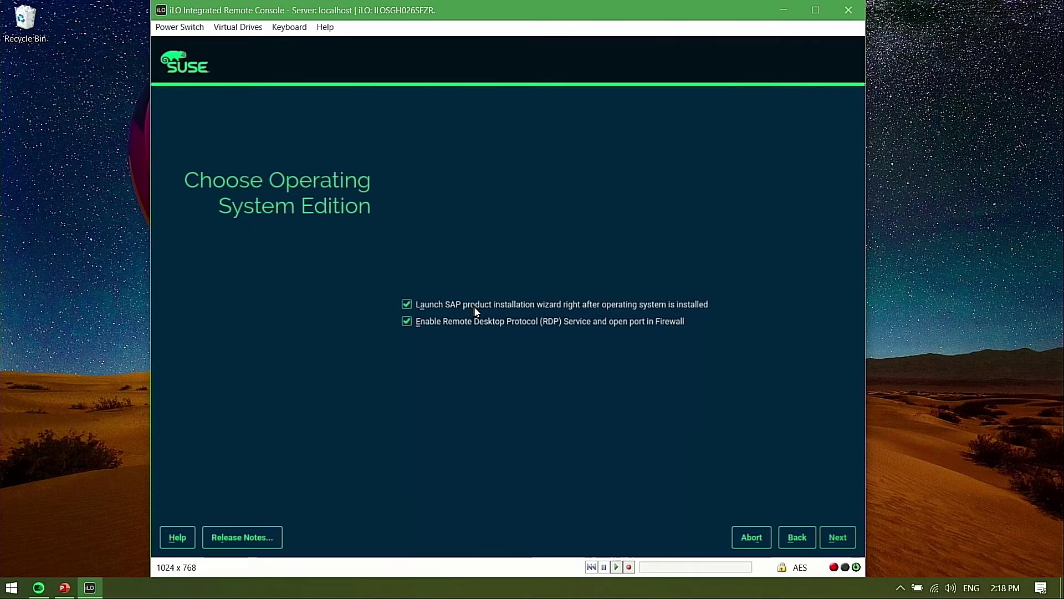
Disable 'Launch SAP product installation wizard' while keeping RDP enabled, then proceed
left_click(410, 305)
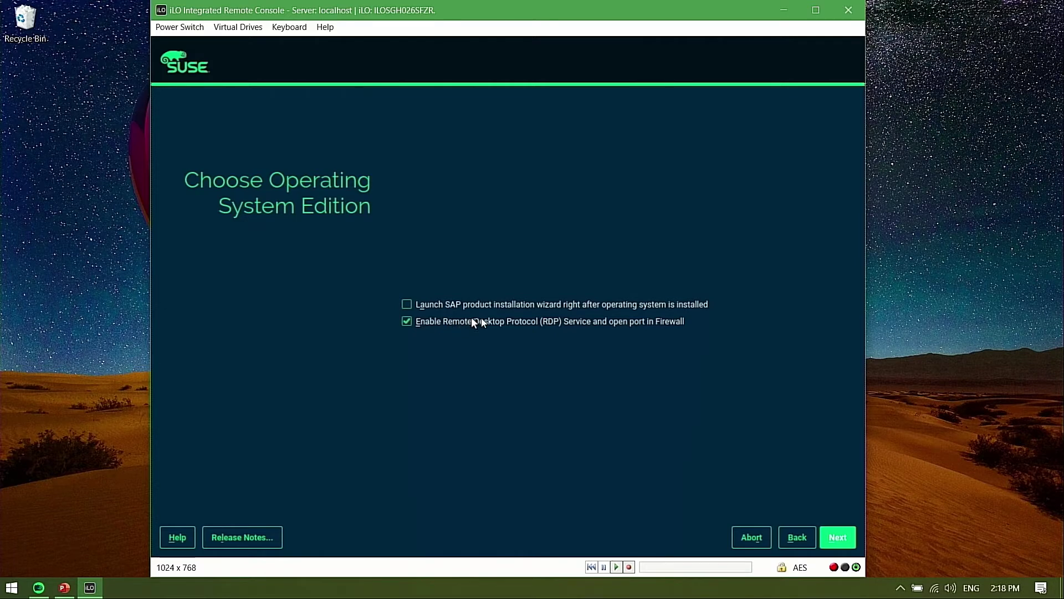
left_click(837, 538)
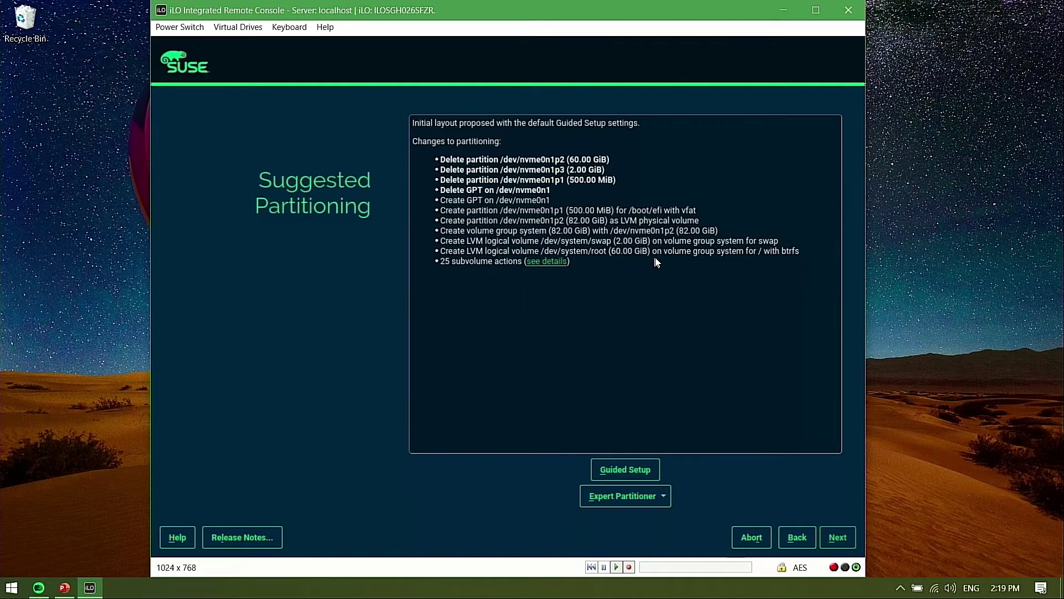
Launch the Expert Partitioner with 'Start with Current Proposal'
left_click(661, 496)
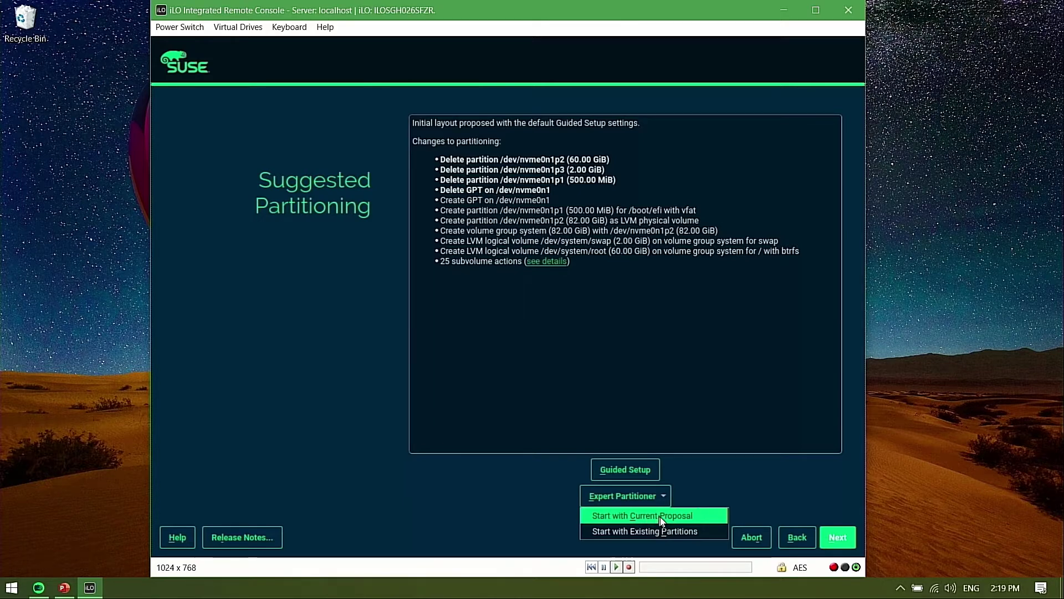
left_click(662, 521)
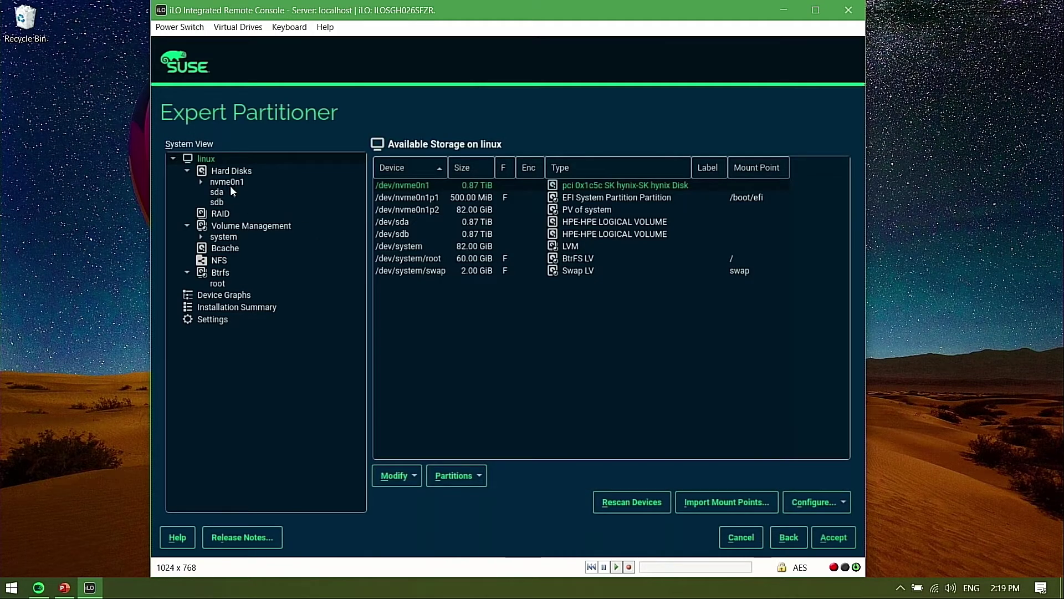
Delete the /dev/system/swap and /dev/system/root logical volumes, emptying the 82.00 GiB system group
left_click(442, 270)
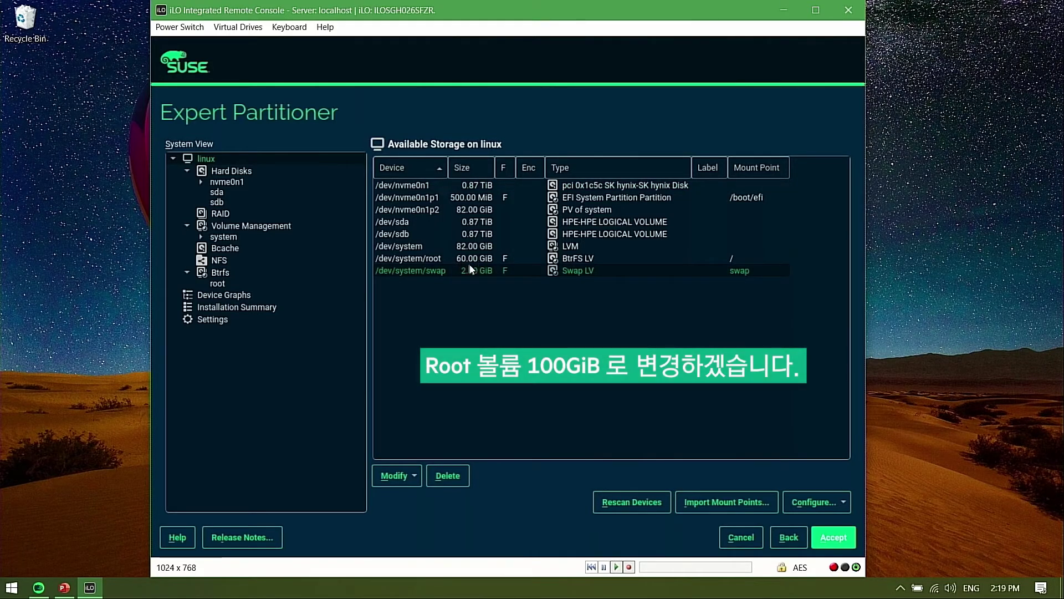
left_click(469, 260)
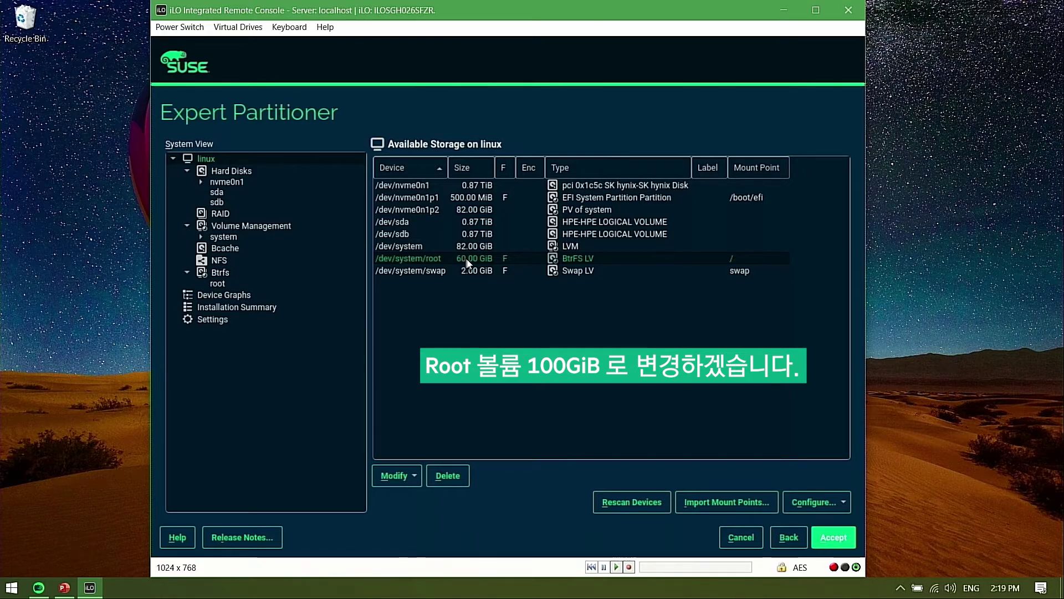
left_click(405, 272)
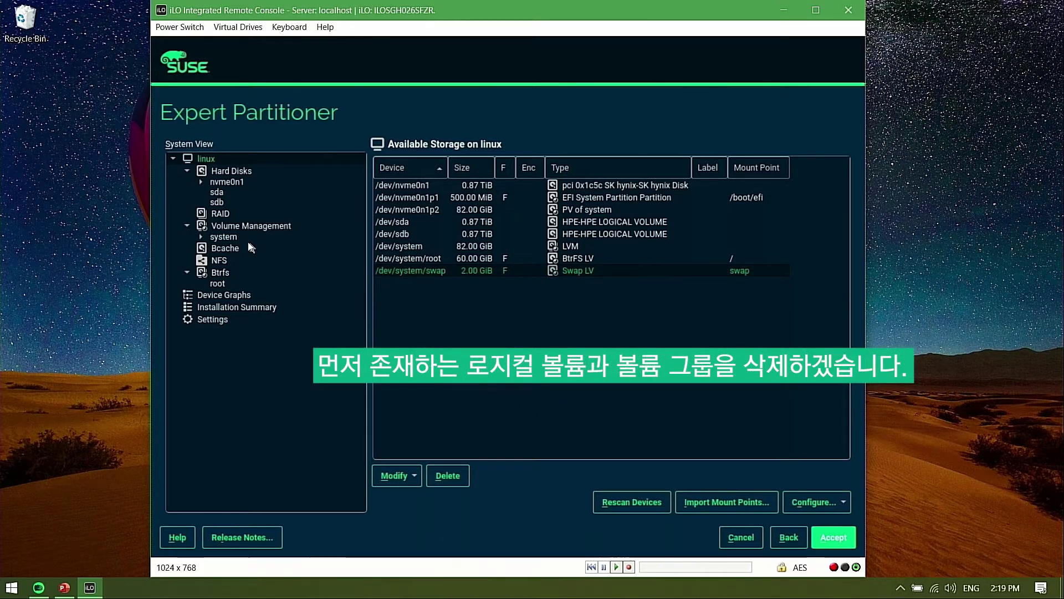
left_click(232, 187)
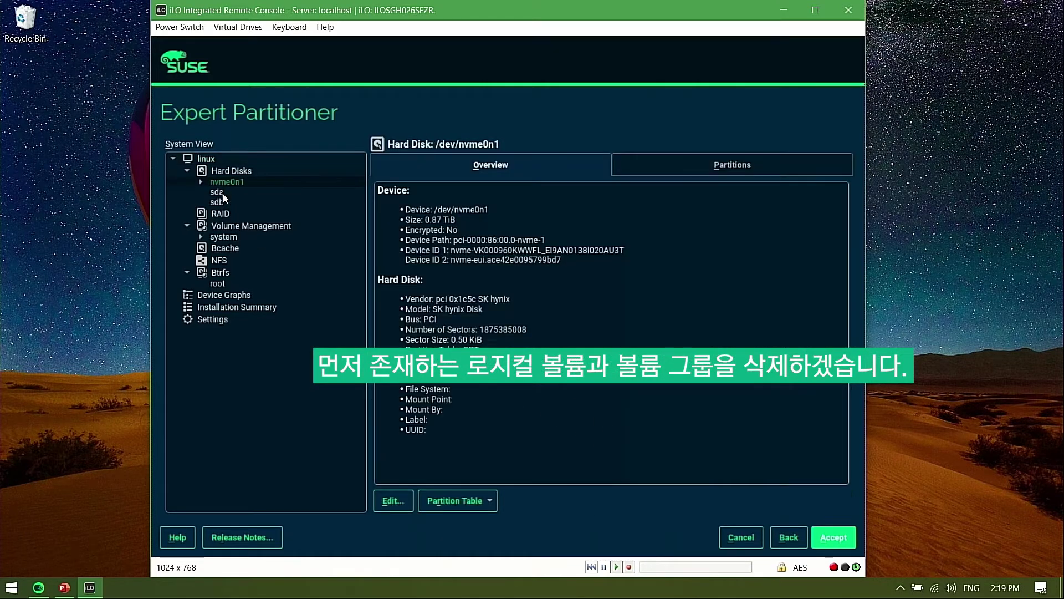
left_click(235, 224)
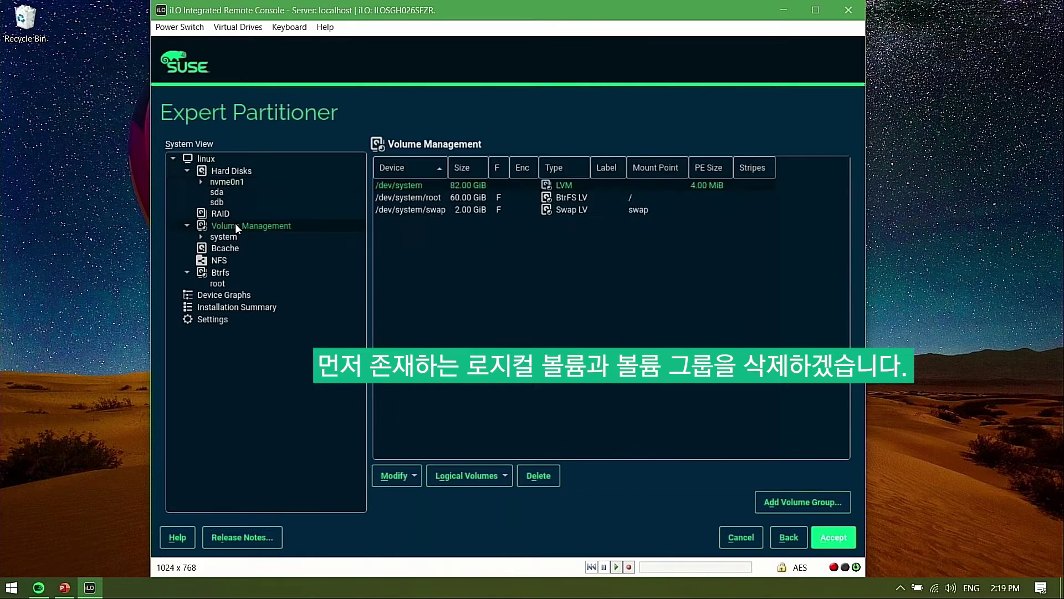
left_click(433, 209)
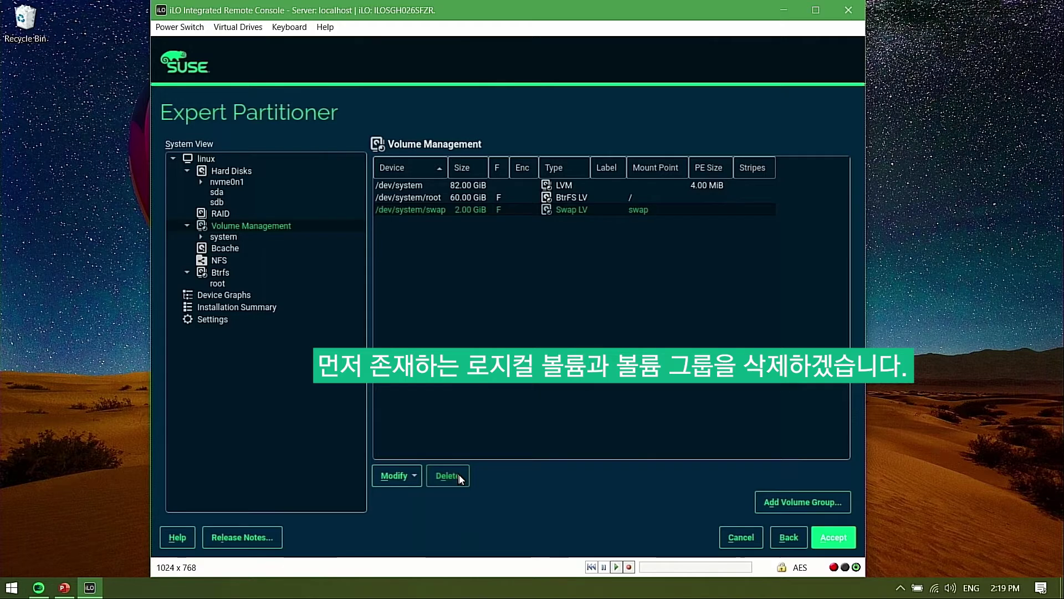
left_click(459, 475)
left_click(488, 317)
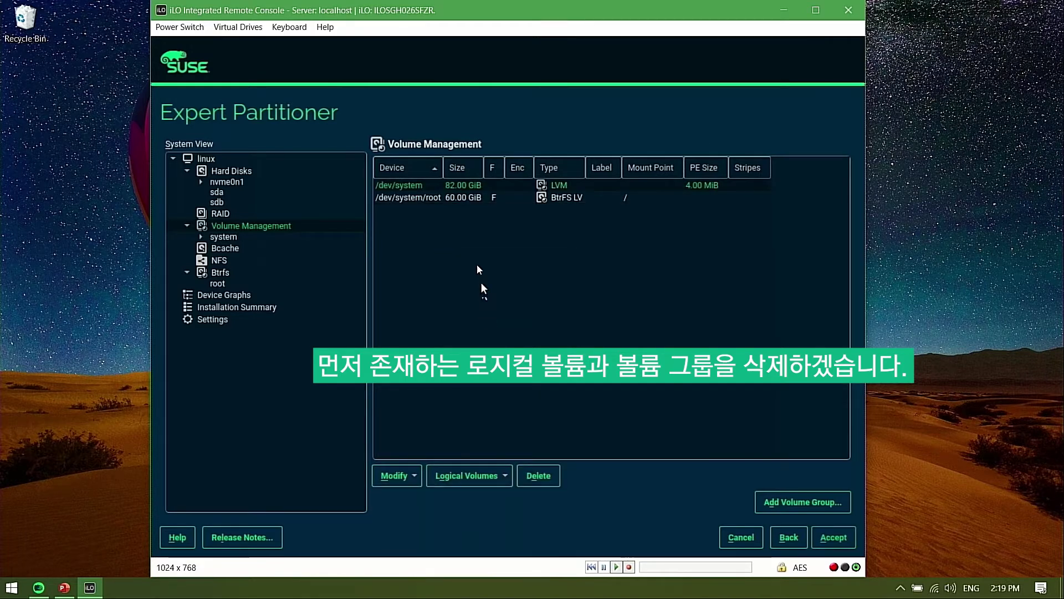
left_click(468, 200)
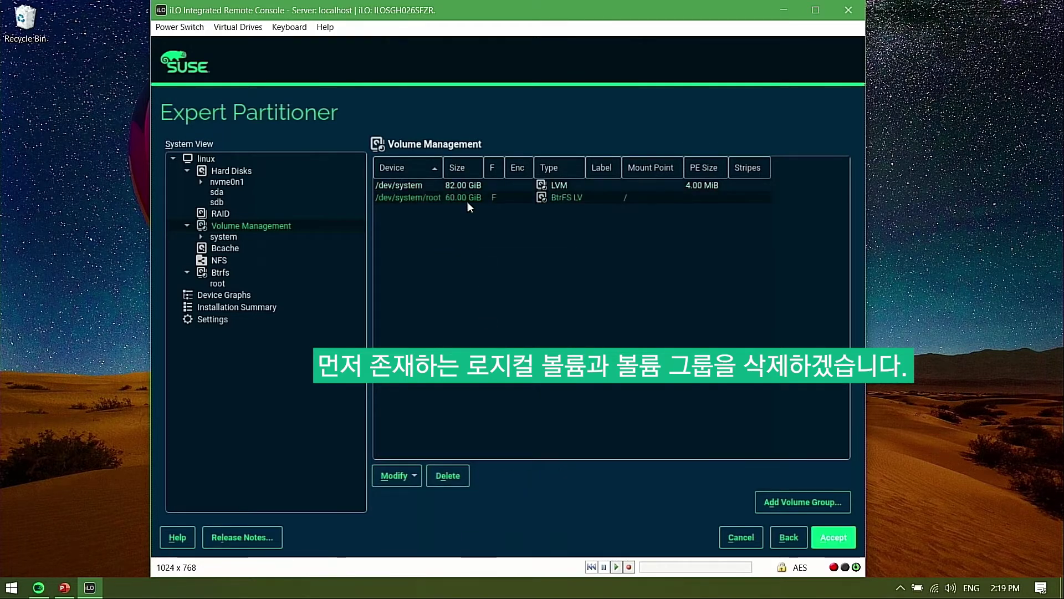
left_click(456, 476)
left_click(489, 324)
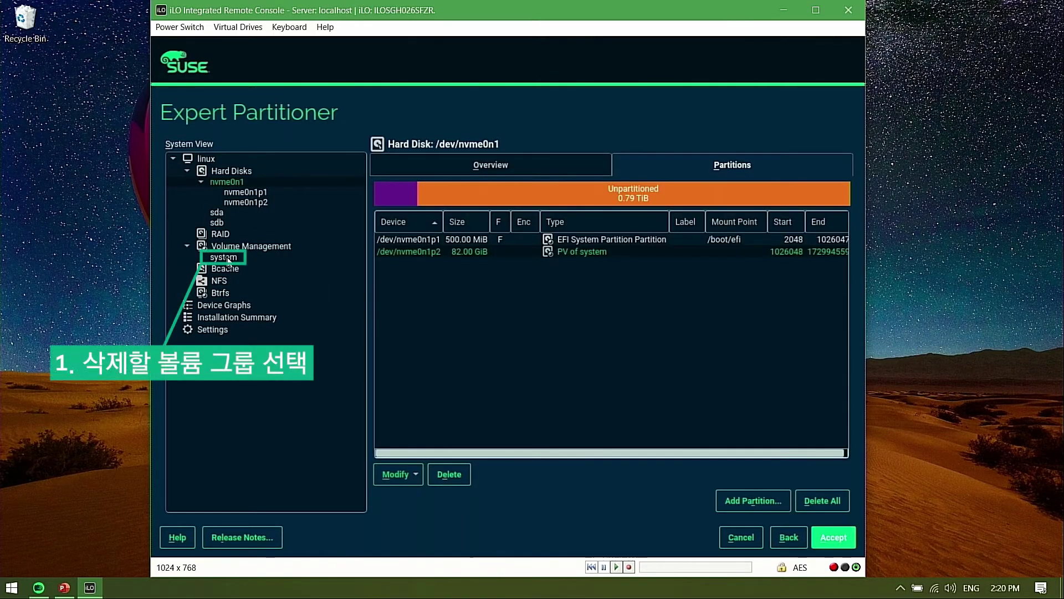
Delete the now-empty system volume group
left_click(226, 258)
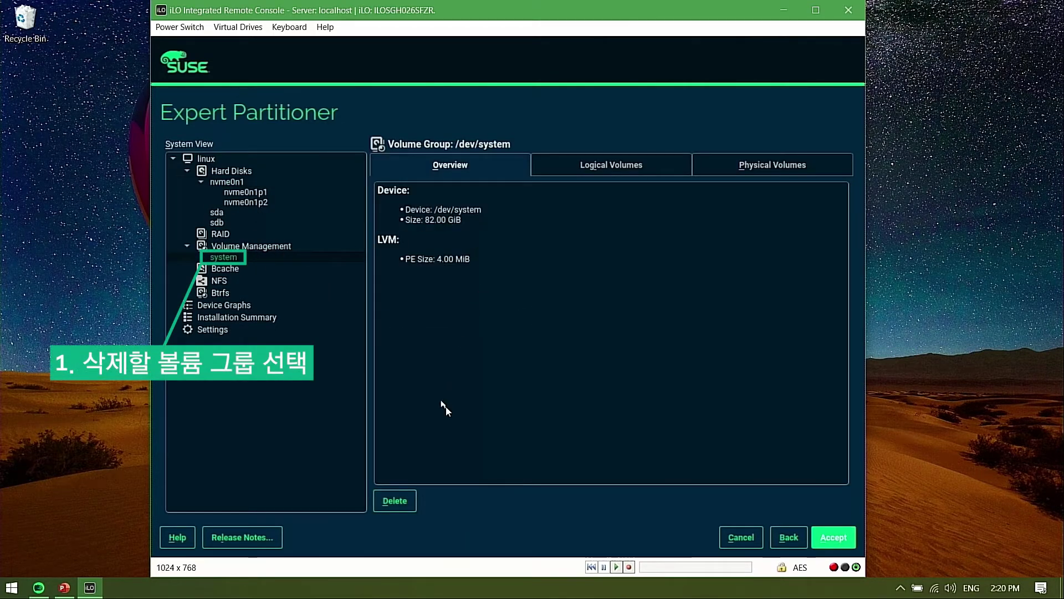
left_click(408, 501)
left_click(490, 323)
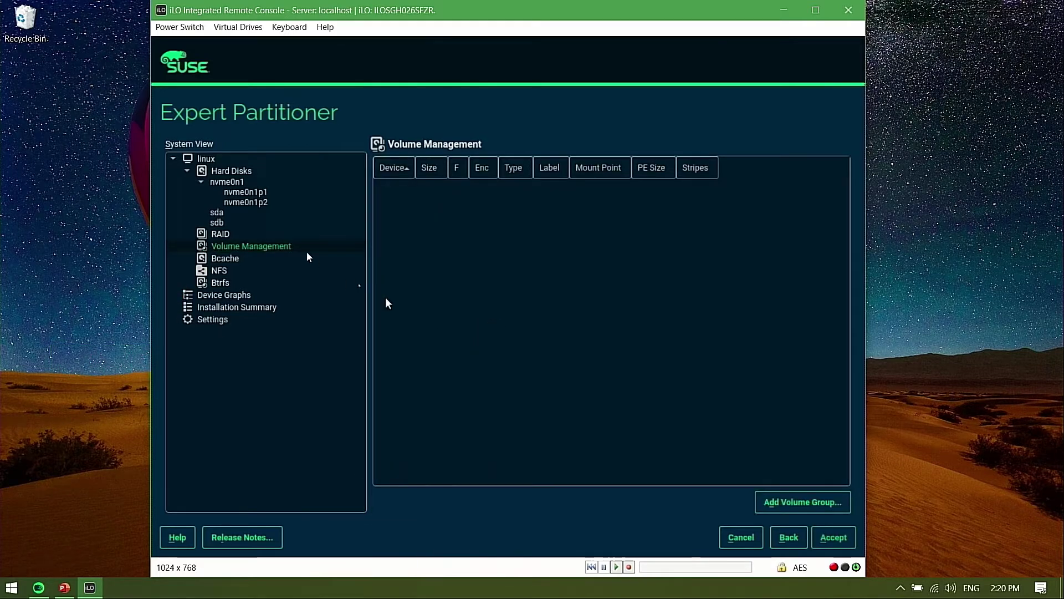
Resize partition nvme0n1p2 from 82.00 GiB to its 0.87 TiB maximum size
left_click(222, 182)
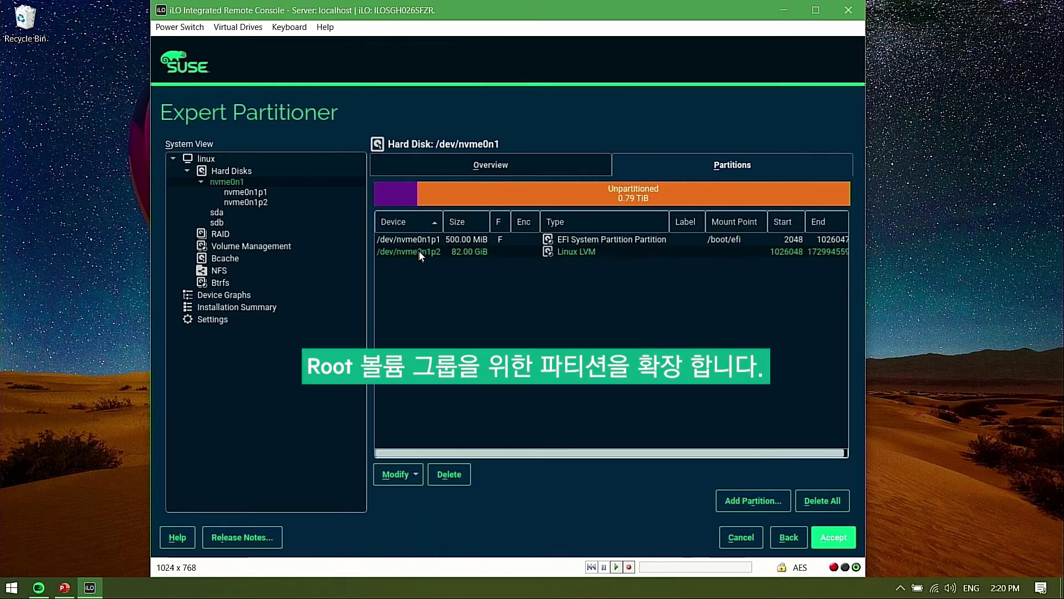
left_click(412, 474)
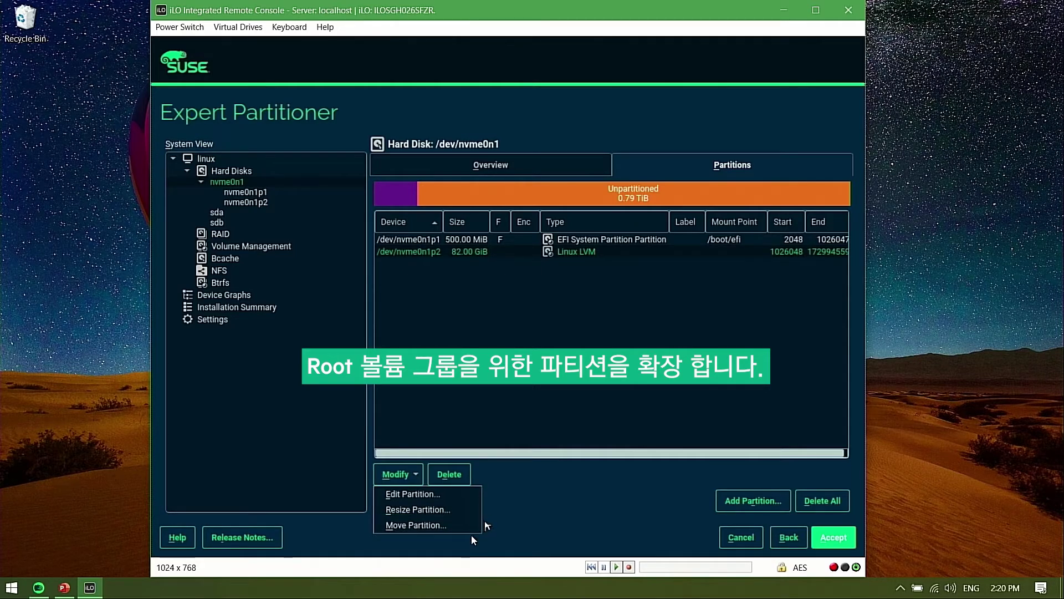
left_click(418, 510)
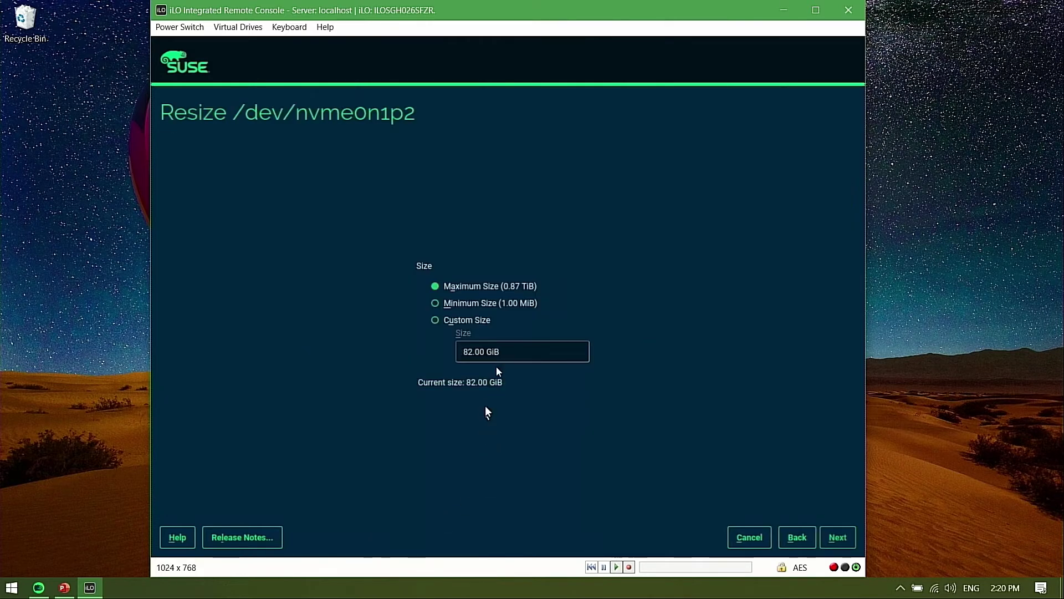
left_click(837, 537)
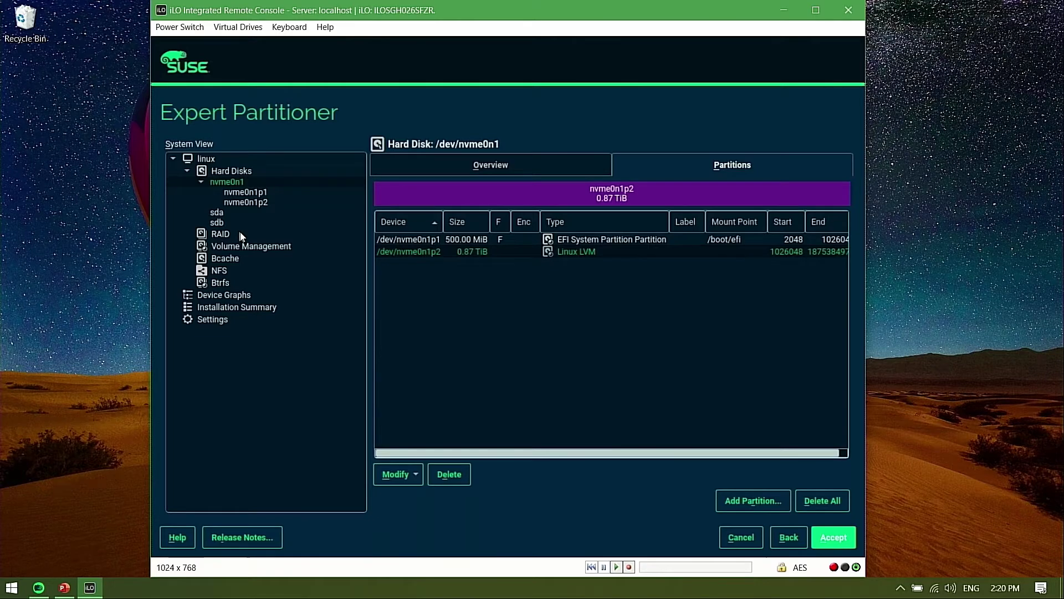
Create a 0.87 TiB volume group named rootGrp from partition /dev/nvme0n1p2
left_click(269, 249)
left_click(801, 507)
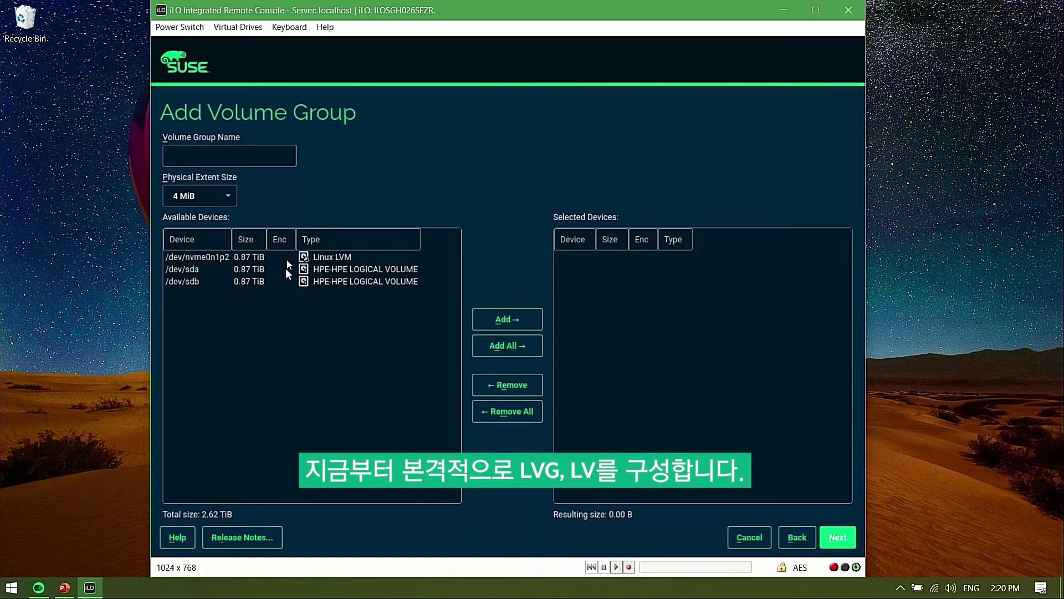
left_click(224, 258)
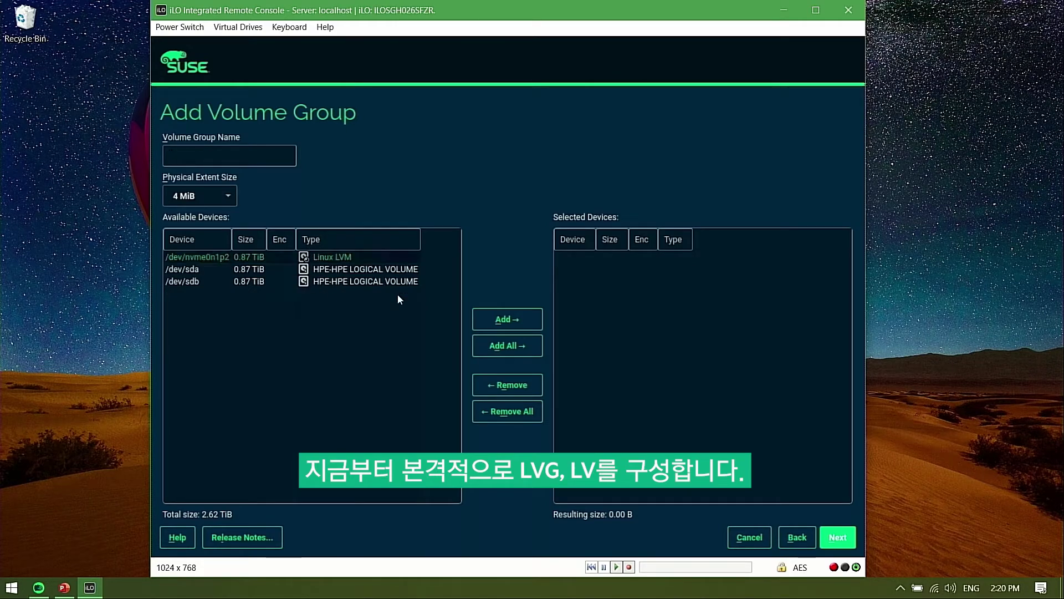
left_click(506, 326)
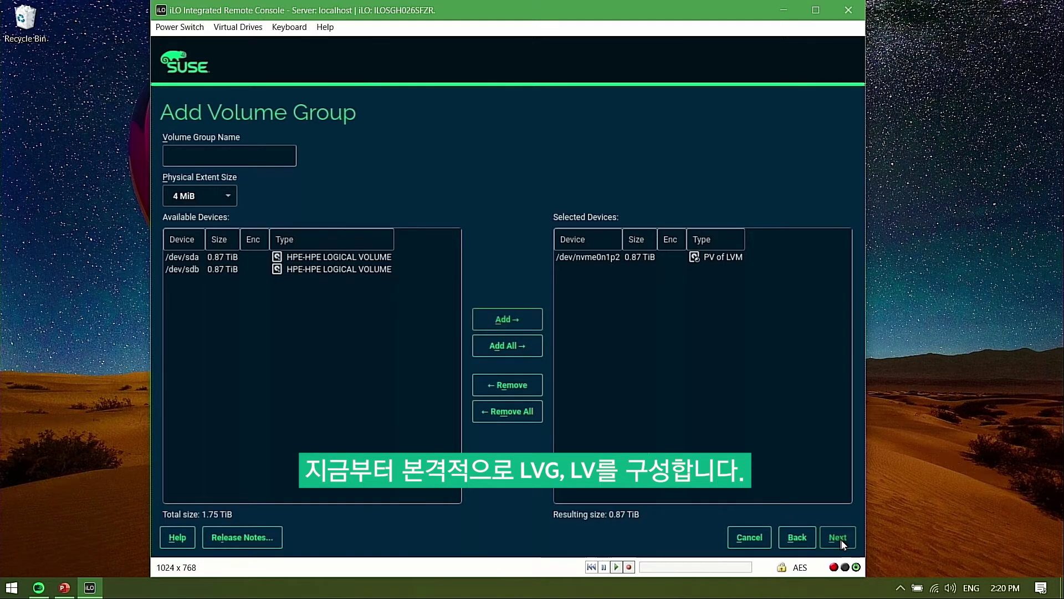
left_click(259, 157)
type("root")
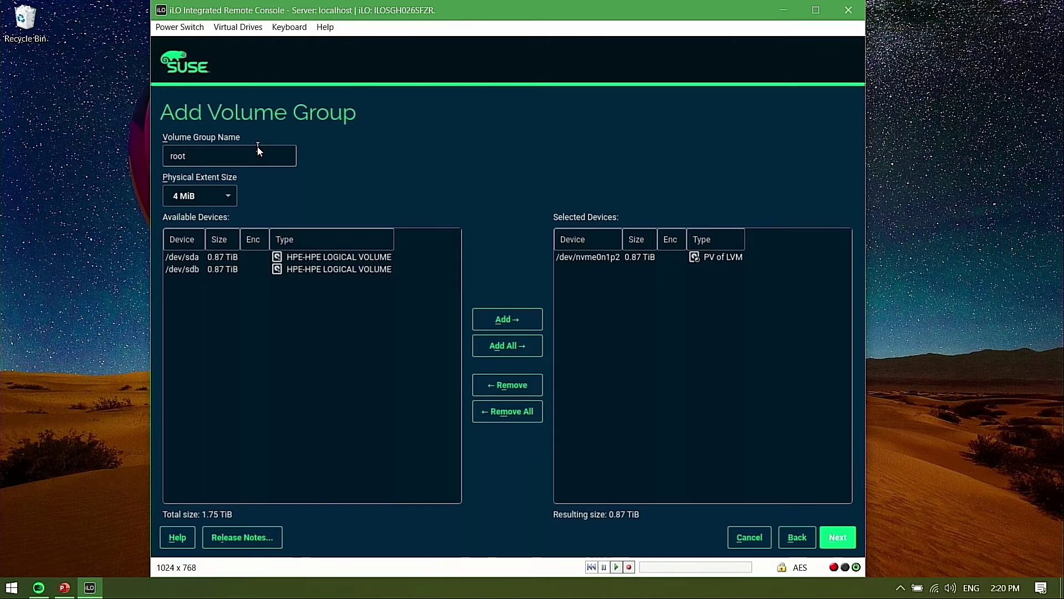
type("Grp")
left_click(840, 539)
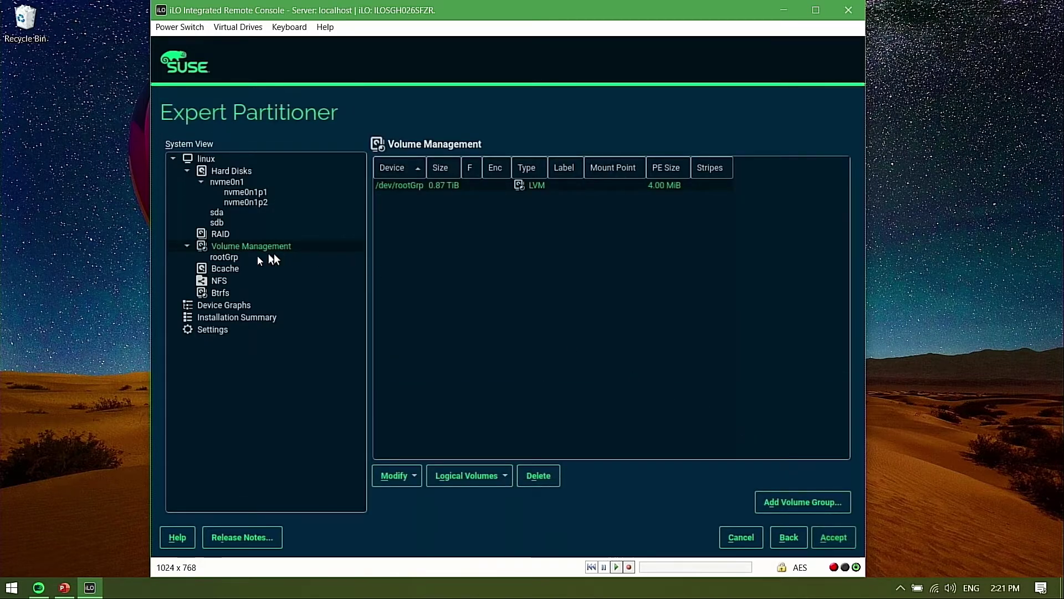
Add a logical volume swapVol to rootGrp with a custom size of 2GiB and the Swap role
left_click(227, 258)
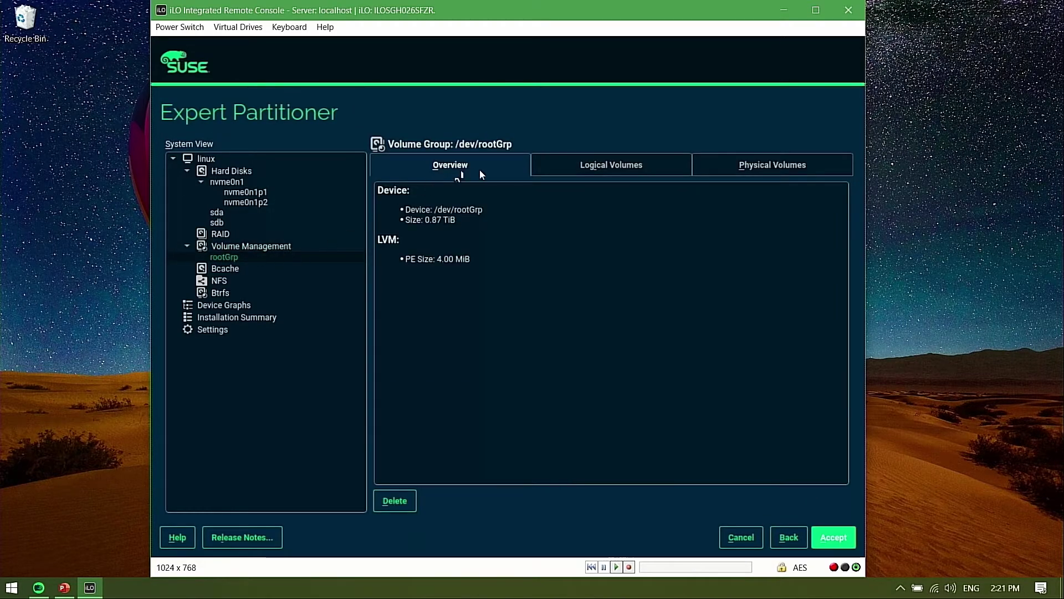
left_click(615, 172)
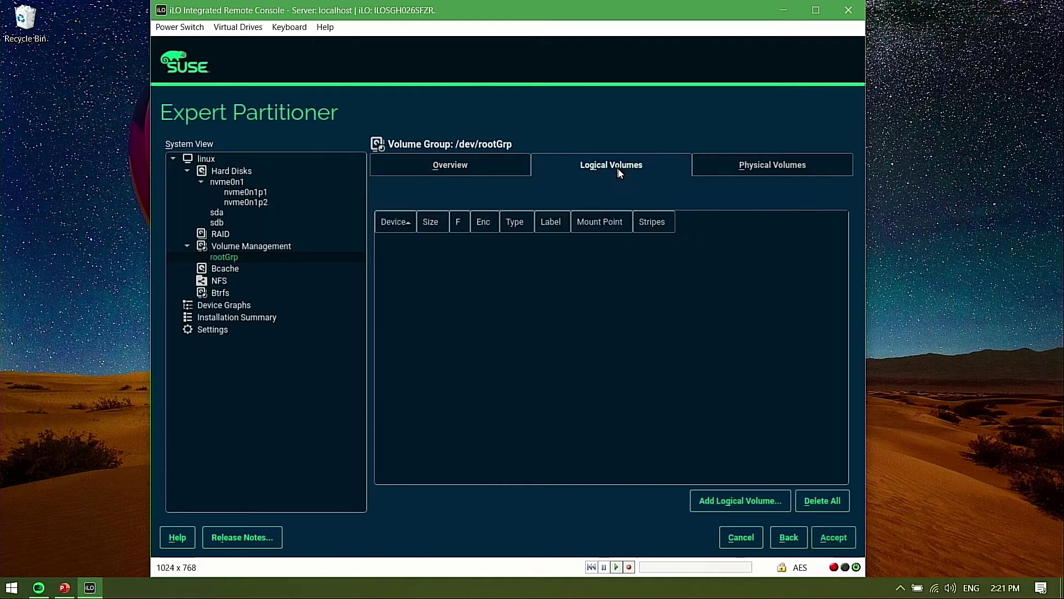
left_click(740, 501)
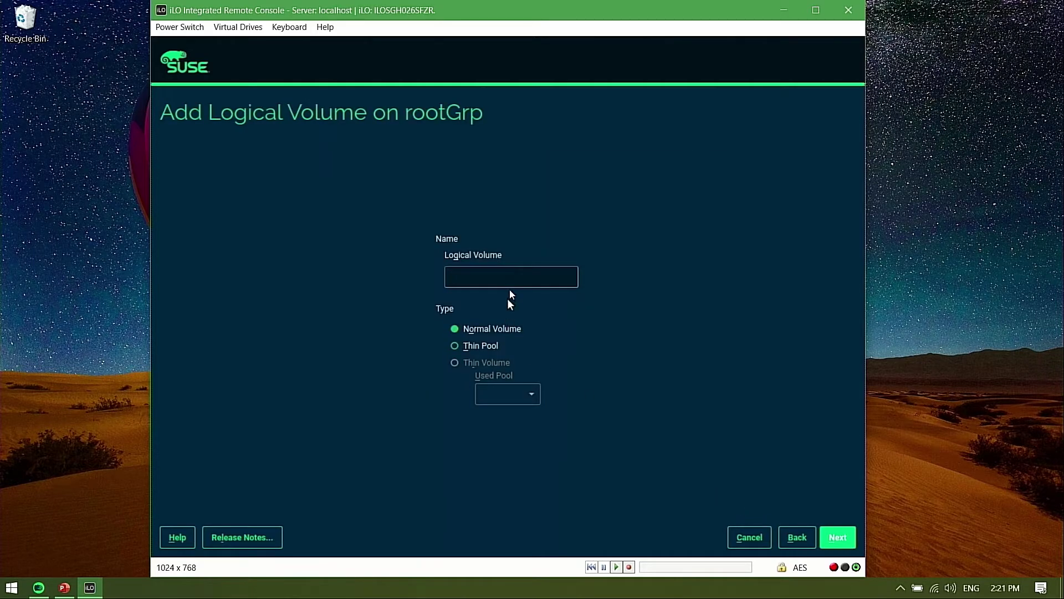
type("swap")
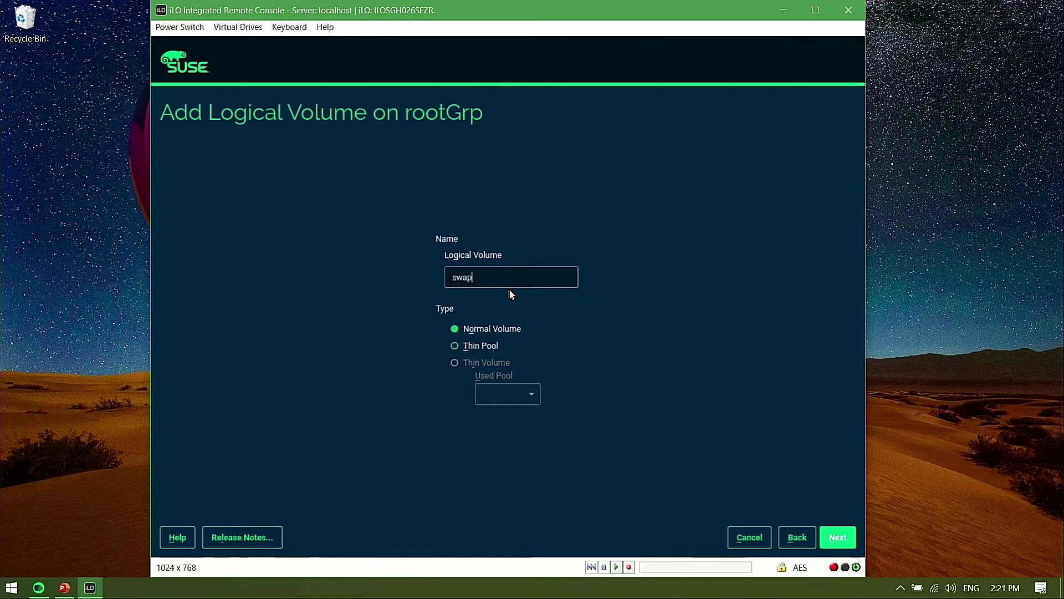
type("Vol")
left_click(838, 535)
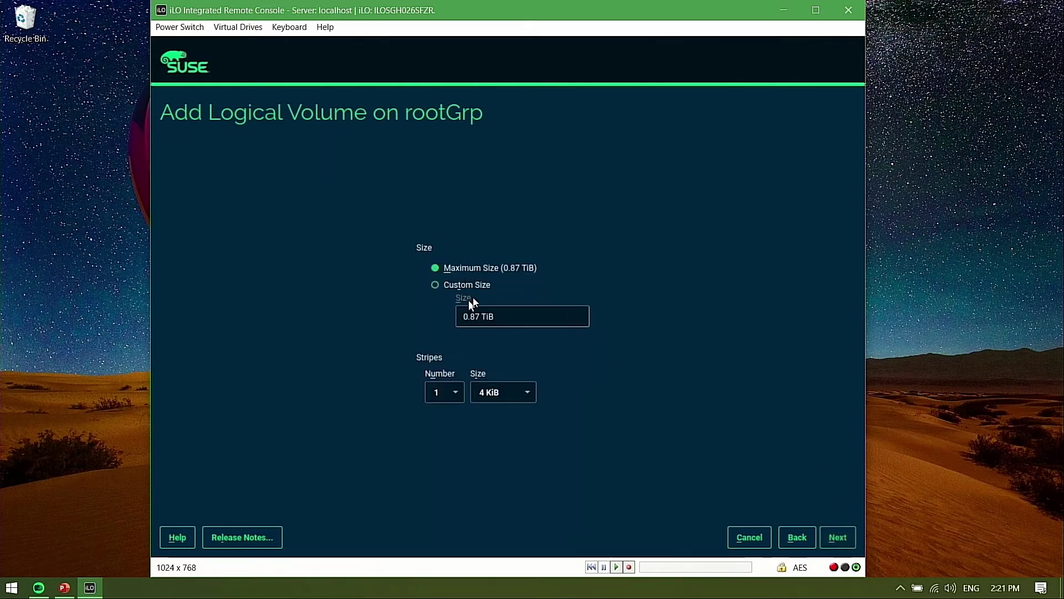
left_click(515, 325)
triple_click(498, 320)
type("2GiB")
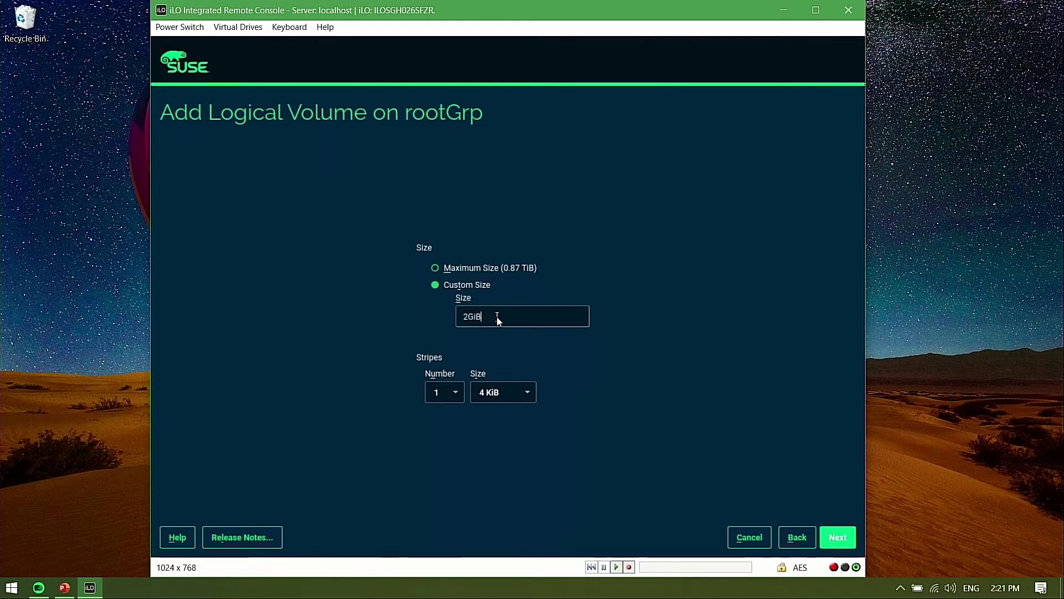
left_click(839, 538)
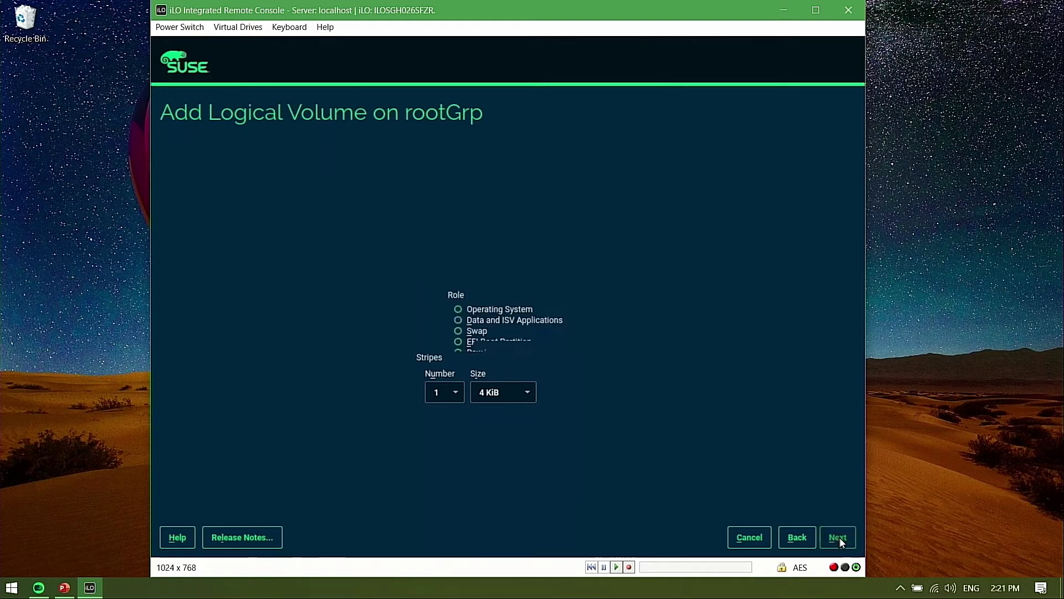
left_click(478, 330)
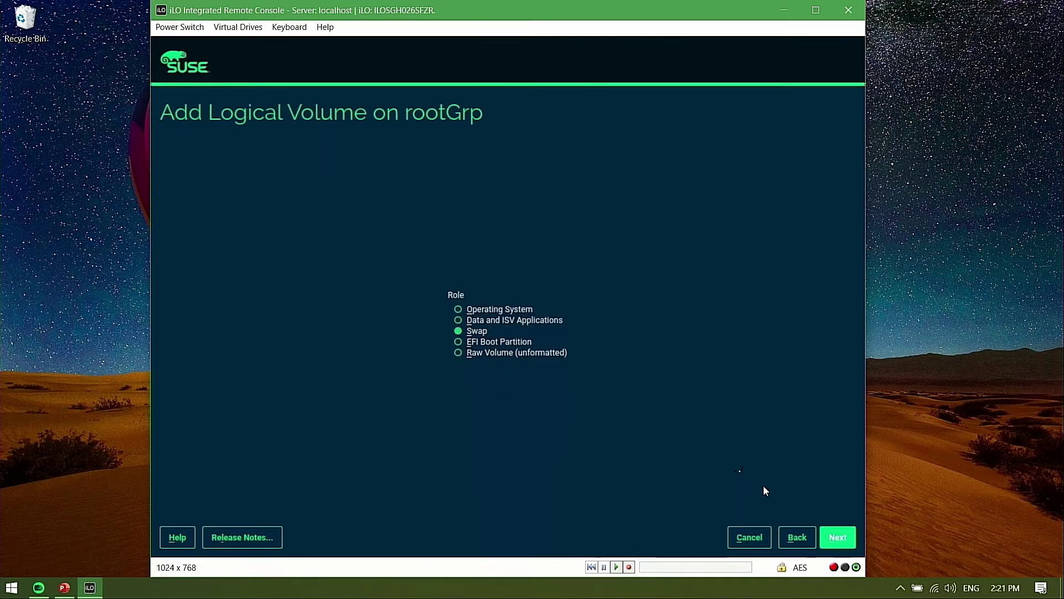
left_click(837, 537)
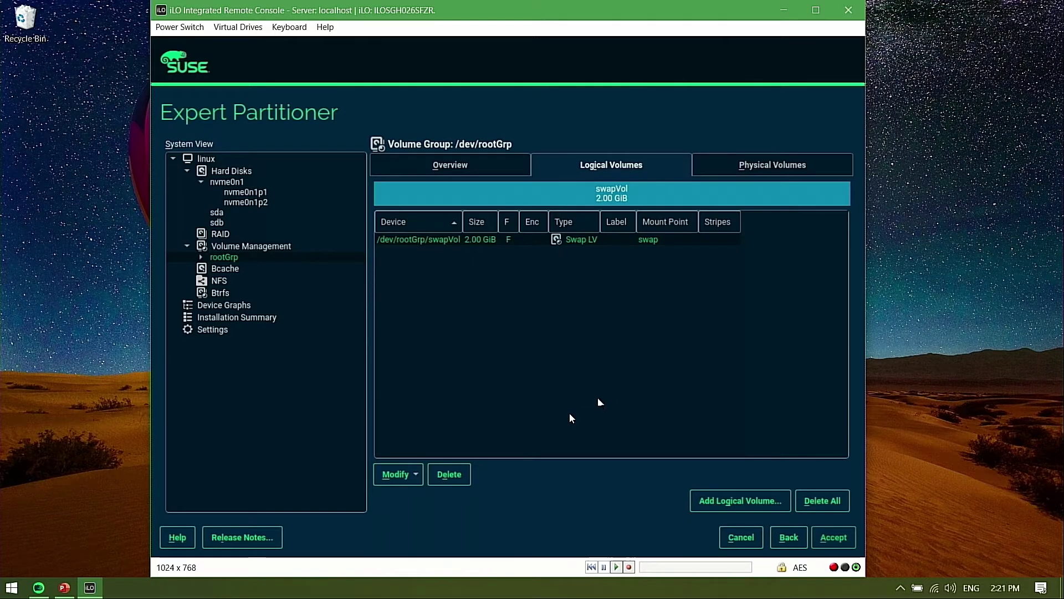
Add a 100GiB logical volume rootVol with the Operating System role, Btrfs mounted at /
left_click(709, 501)
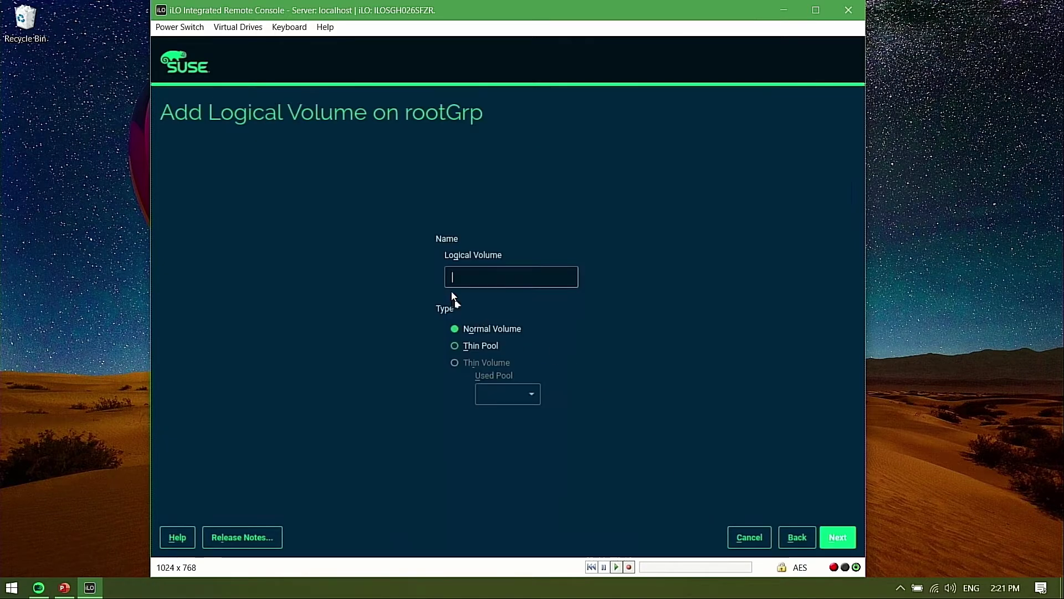
type("rootVol")
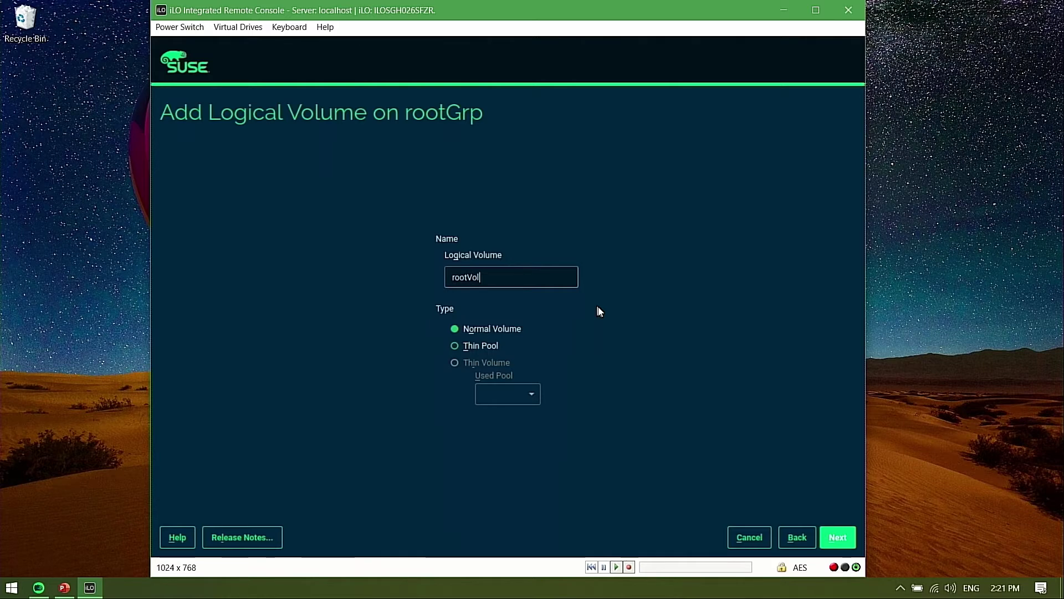
left_click(844, 537)
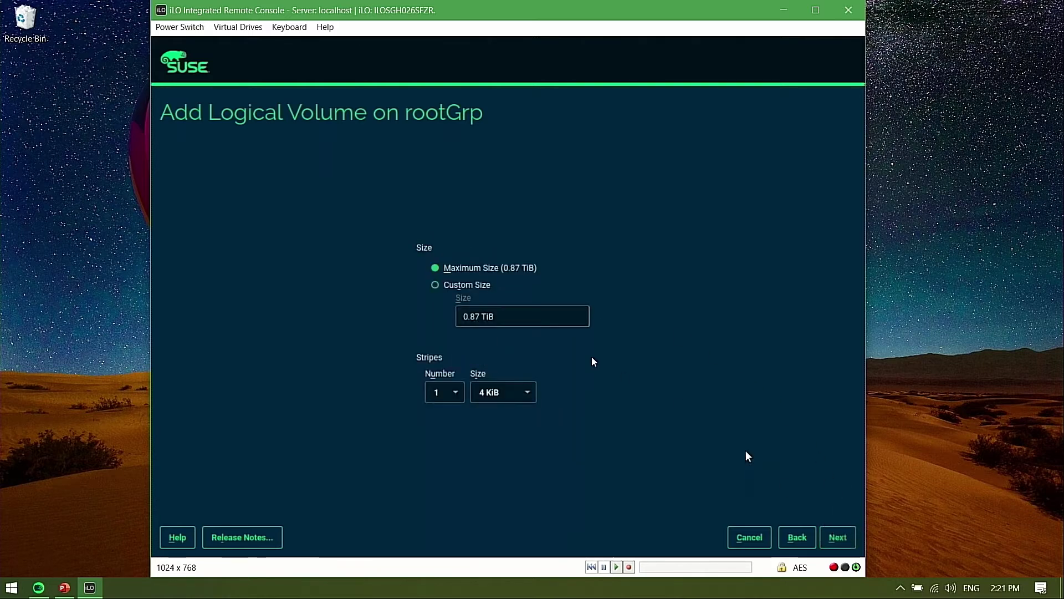
left_click(448, 285)
left_click_drag(519, 321, 415, 310)
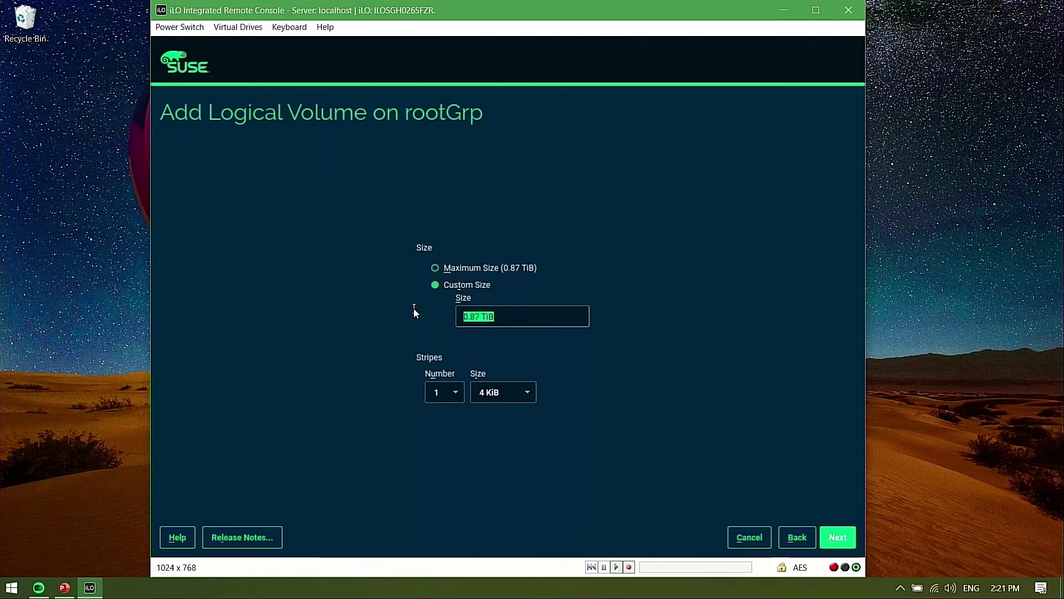
type("100GiB")
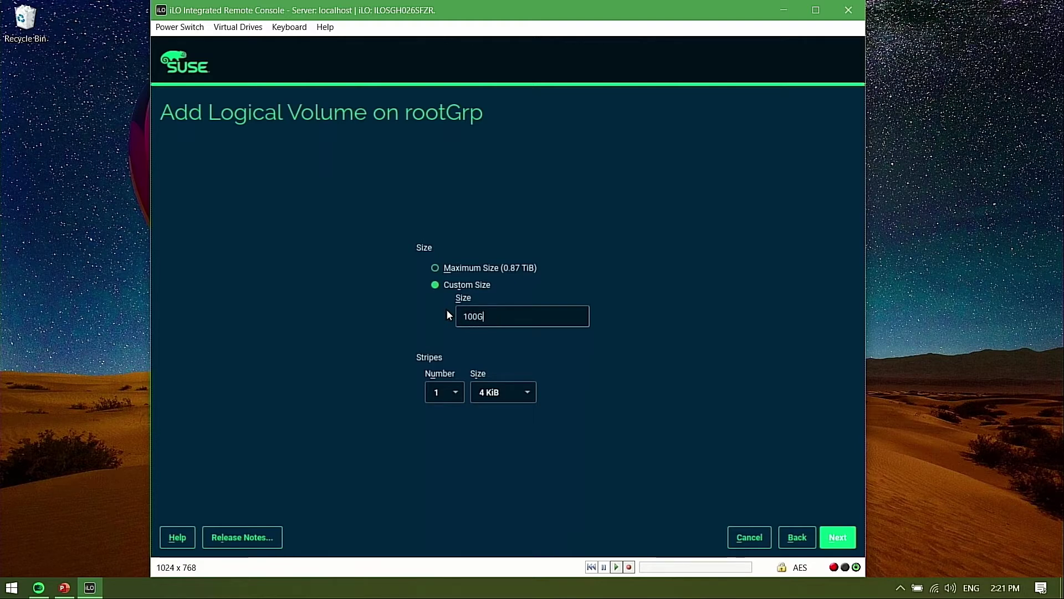
left_click(837, 537)
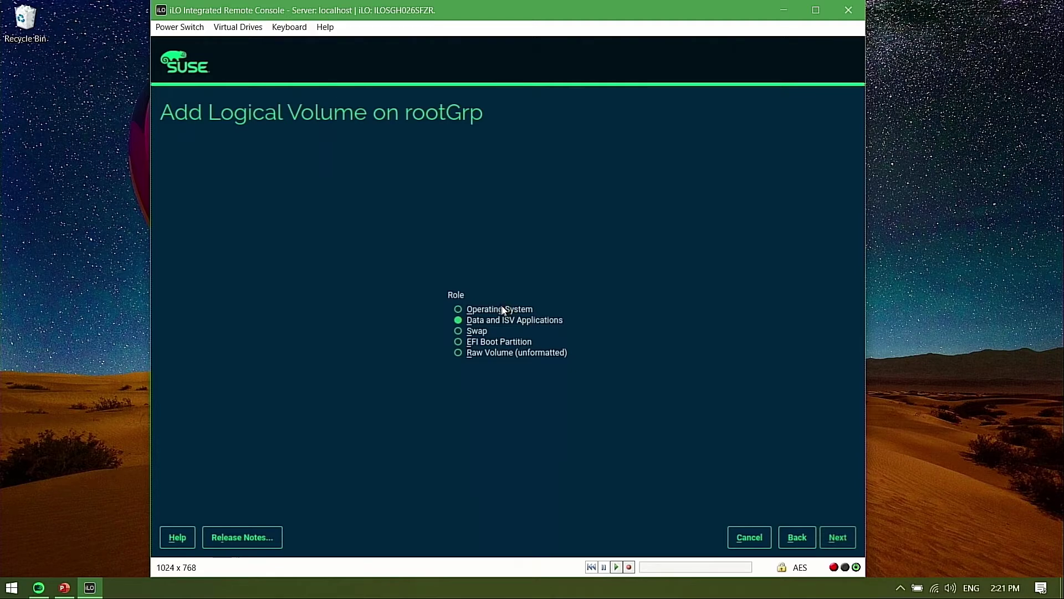
left_click(500, 308)
left_click(841, 538)
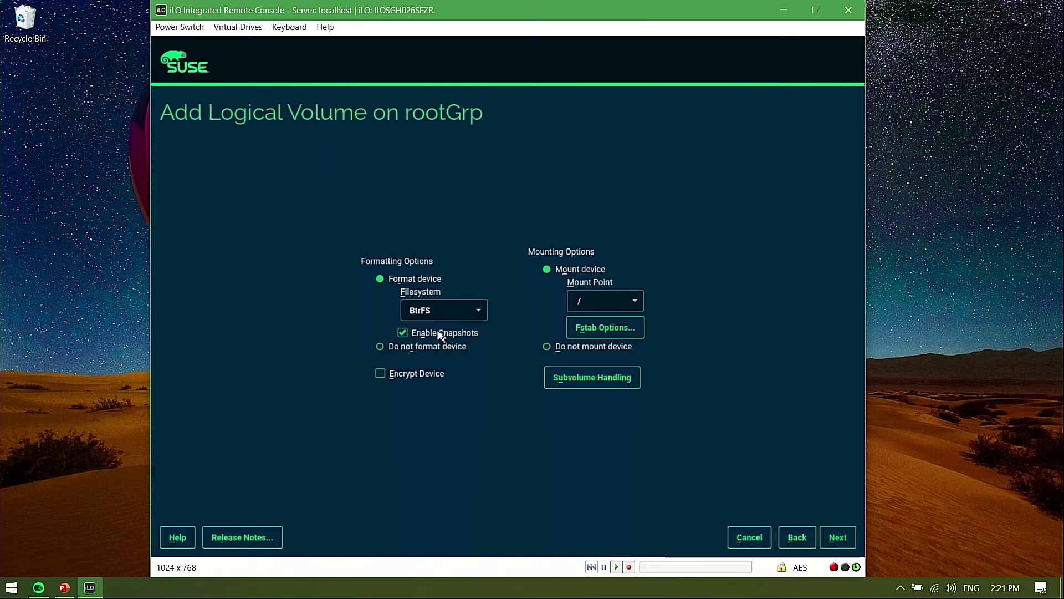
left_click(838, 539)
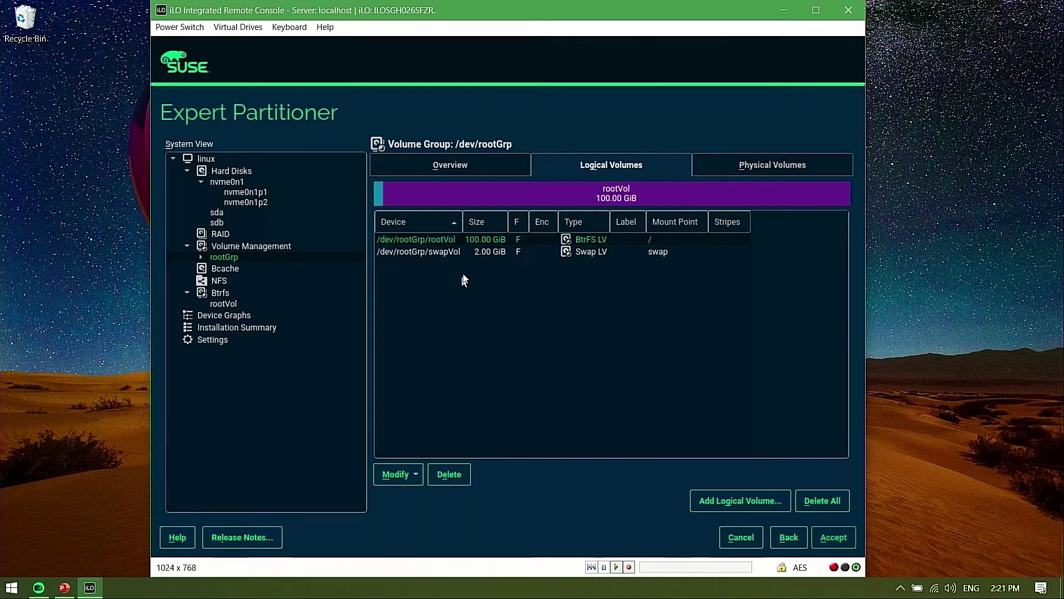
Review the hard disks and rootGrp volumes, then accept the manual partition layout
left_click(237, 174)
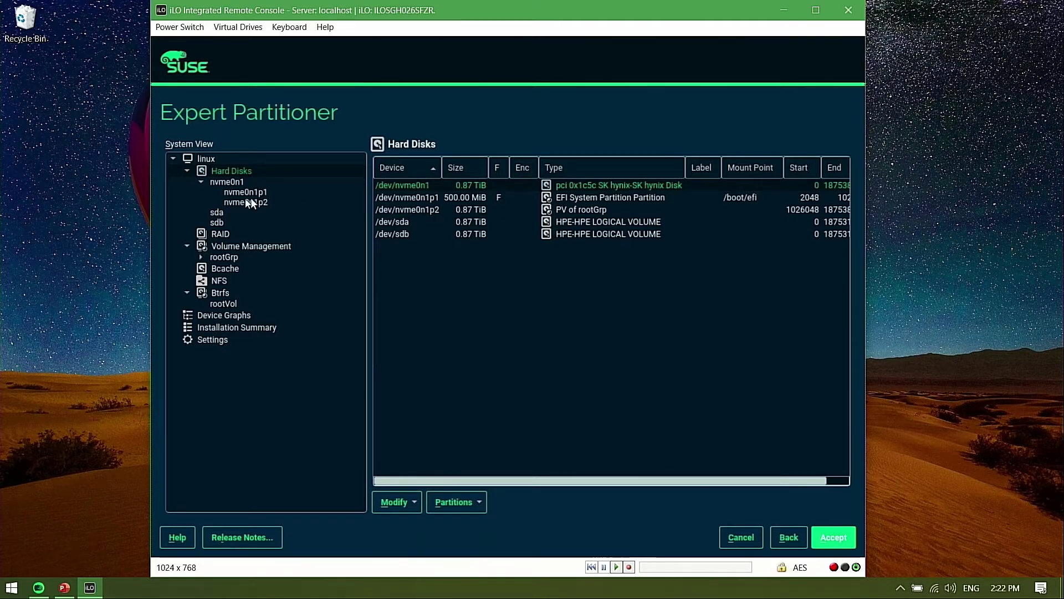
left_click(239, 250)
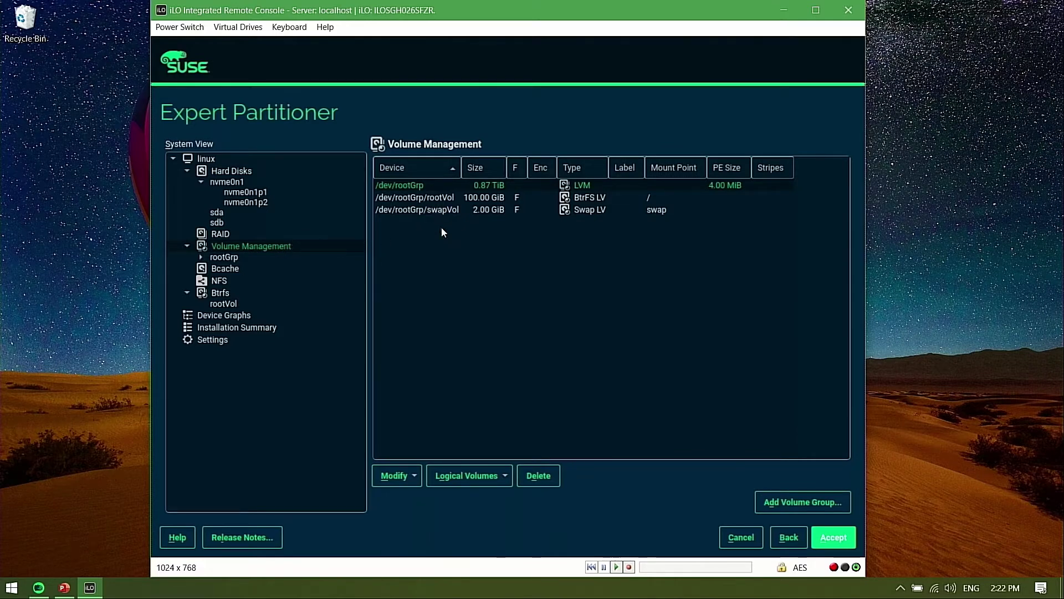
left_click(834, 537)
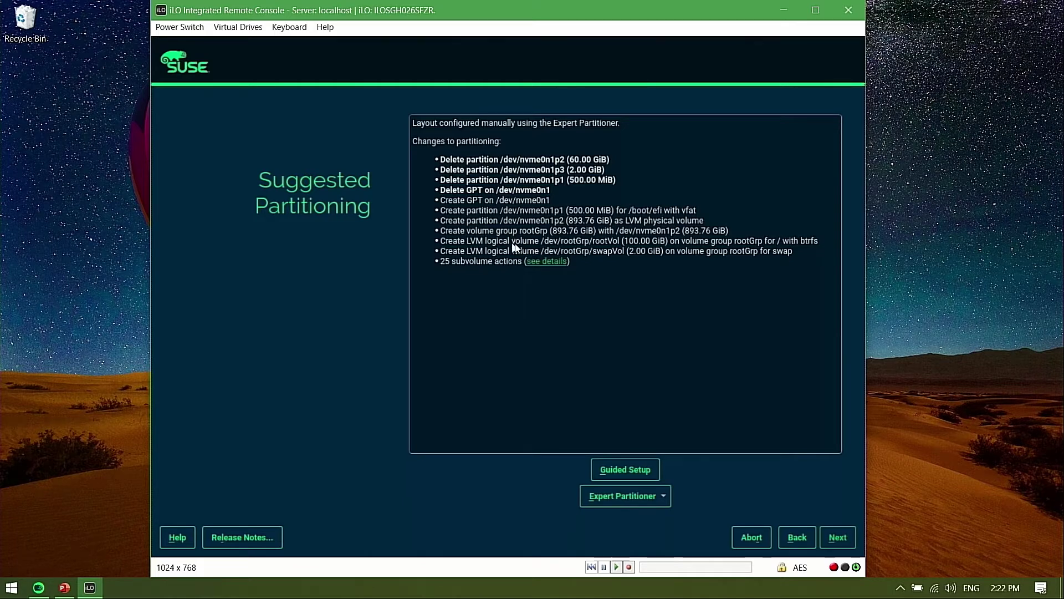
Continue past partitioning and set the clock's time zone to Seoul in the Asia region
left_click(836, 541)
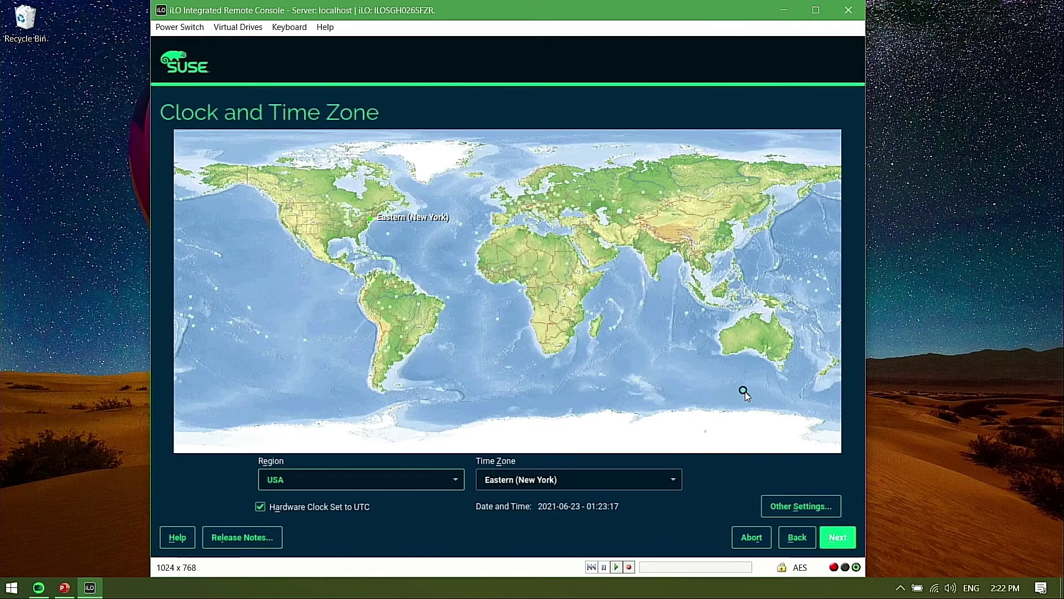
left_click(749, 227)
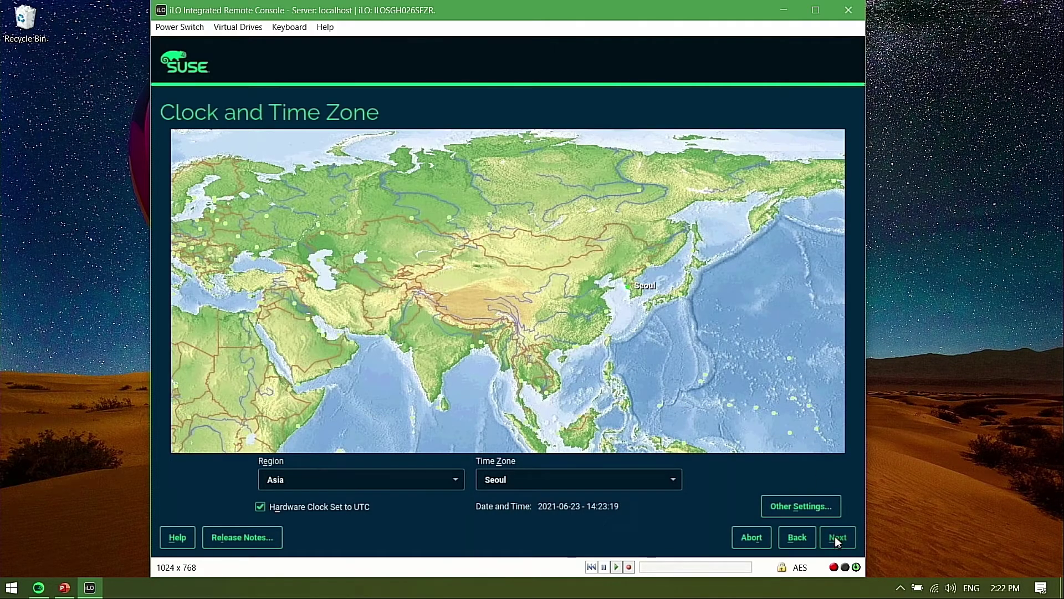
left_click(837, 539)
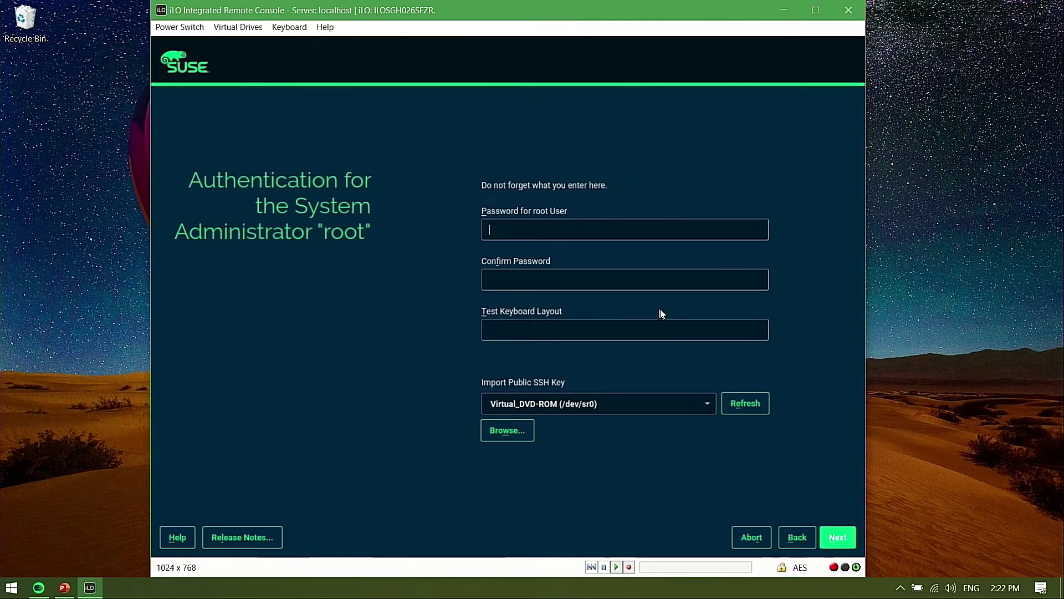
Enter and confirm the root password, accepting the simple-password warning
type("********")
key("Tab")
type("********")
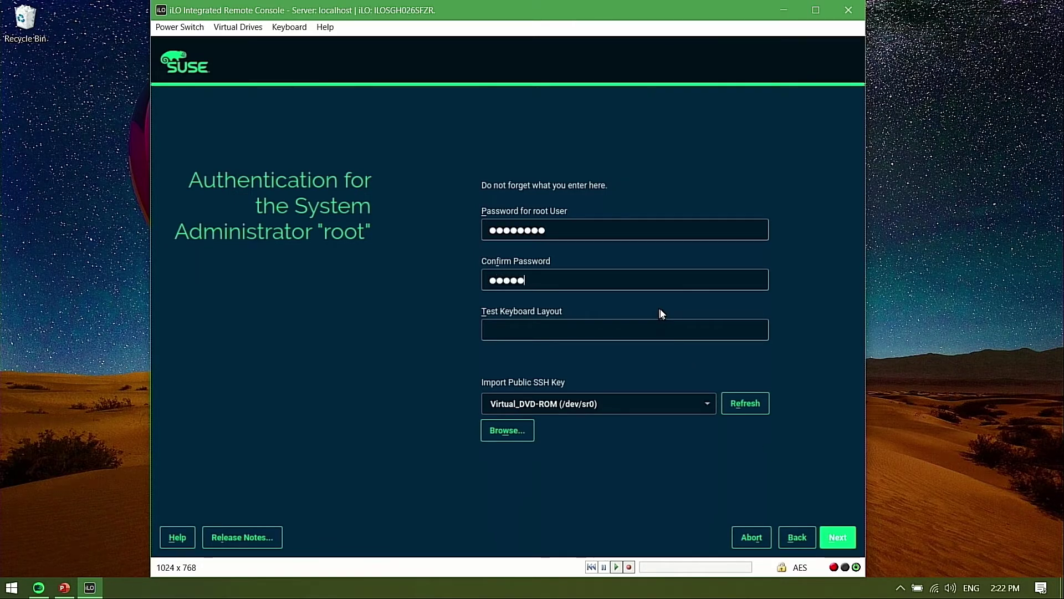
key("Return")
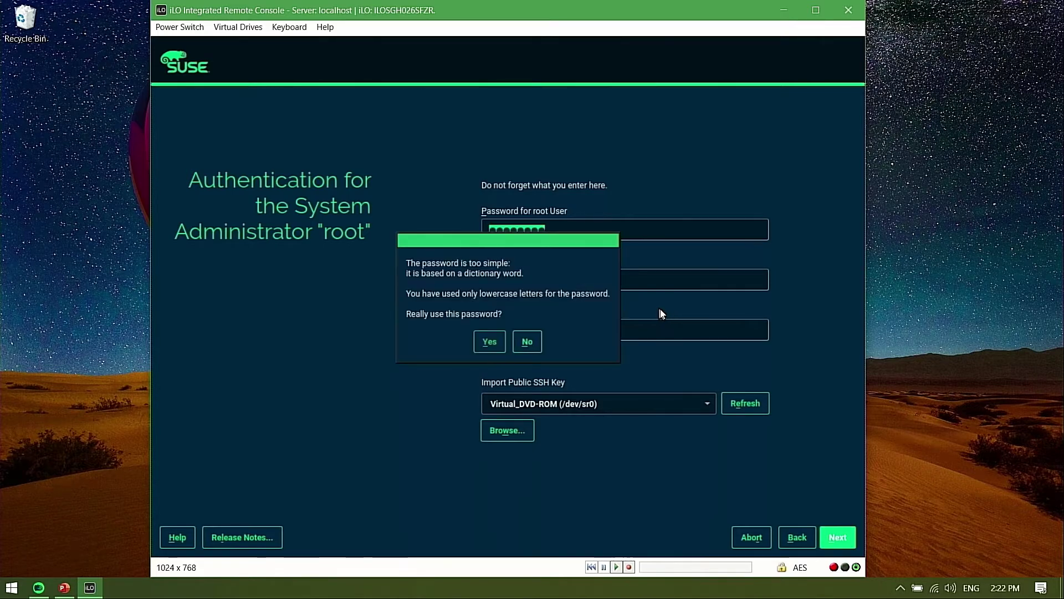
key("Return")
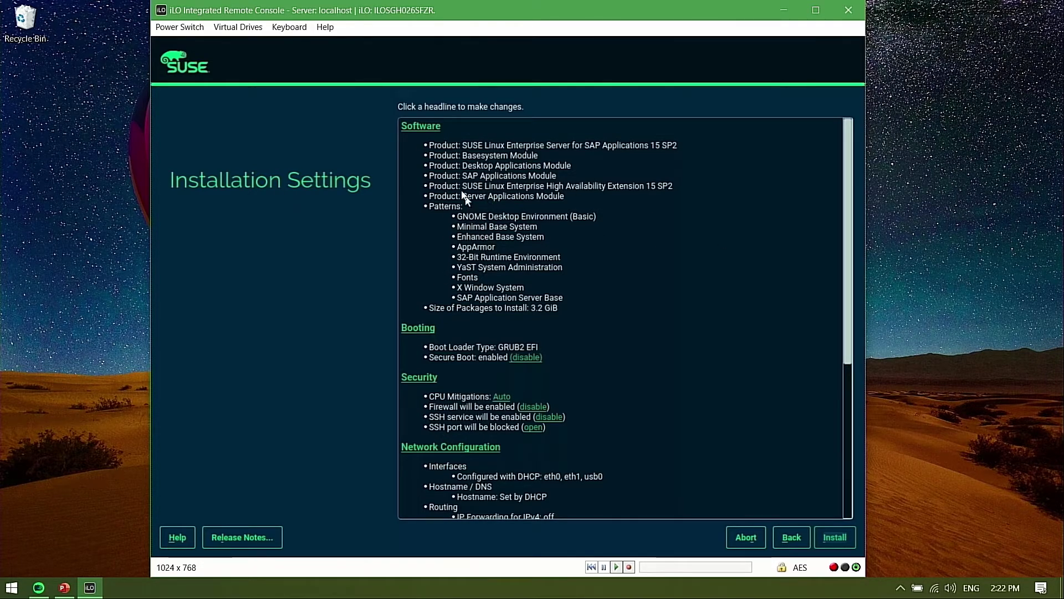
Deselect the AppArmor pattern in Software Selection and confirm the change
left_click(421, 126)
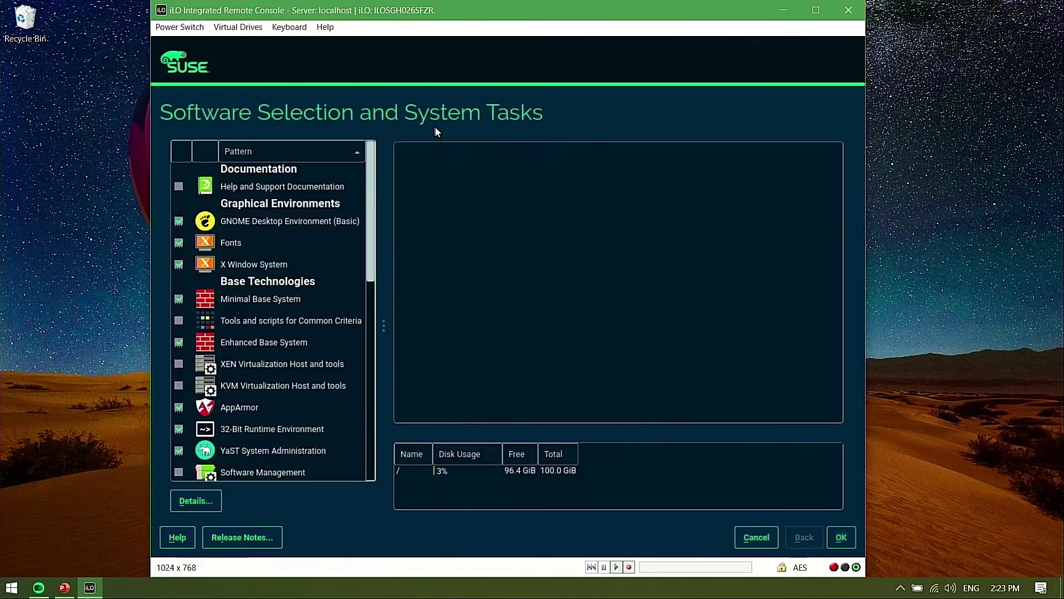
left_click(179, 408)
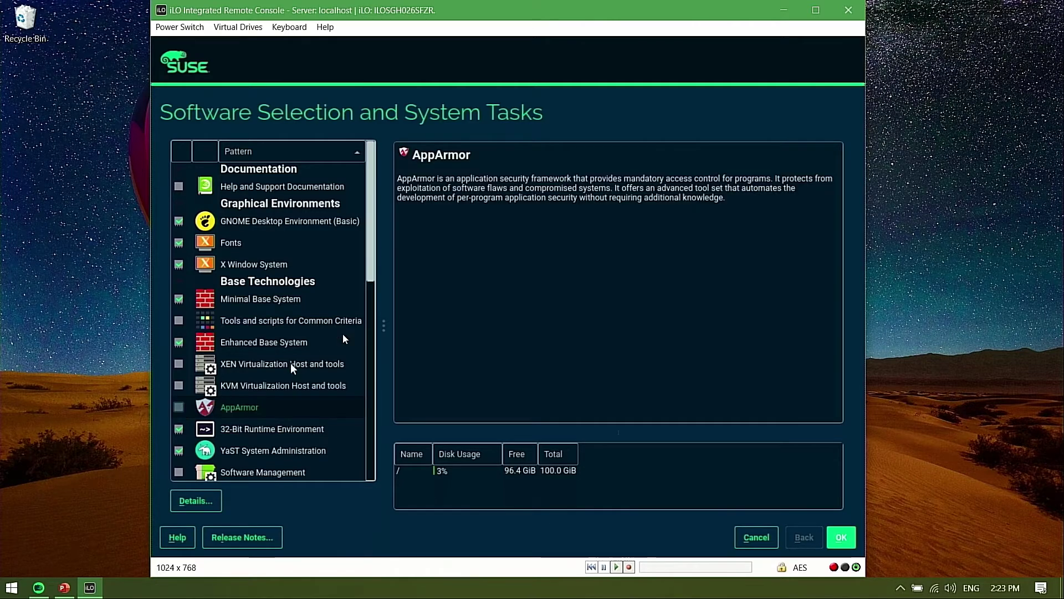
left_click_drag(372, 275, 381, 395)
left_click(842, 537)
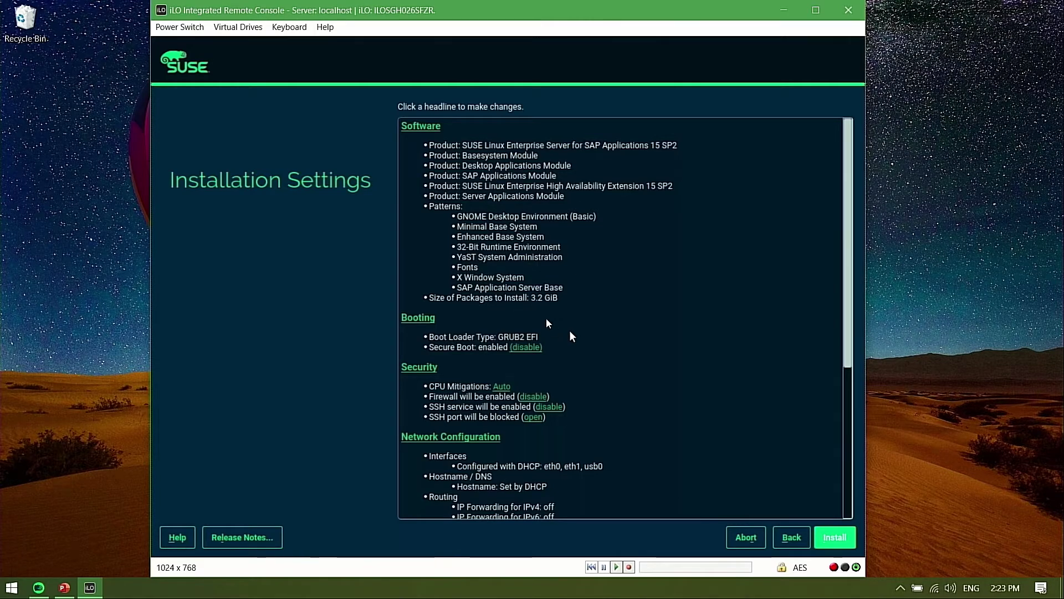
Disable the firewall under Security in Installation Settings, leaving SSH enabled
scroll(586, 378, "down", 1)
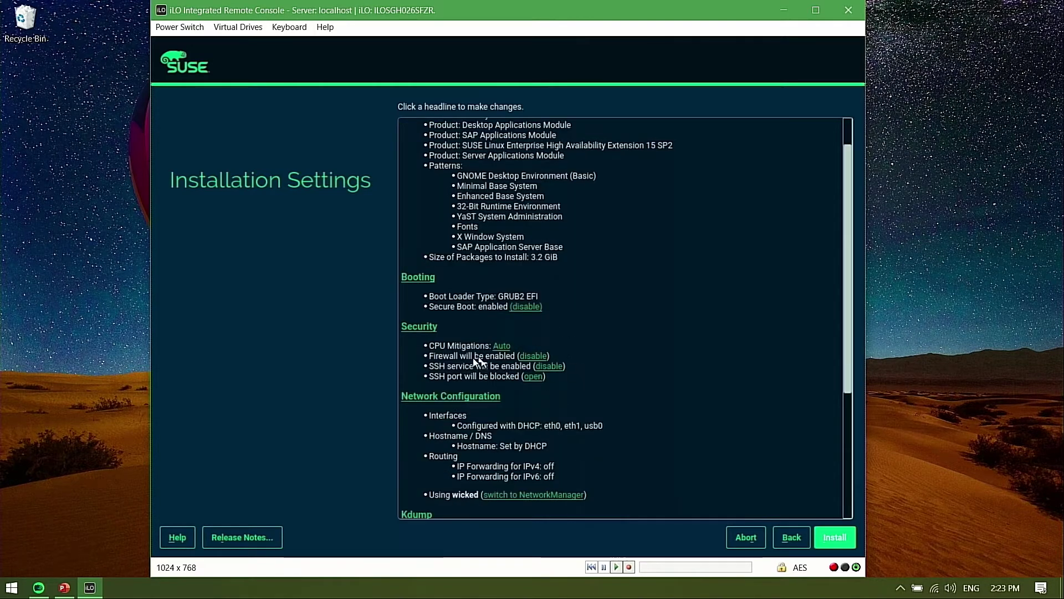
left_click(535, 356)
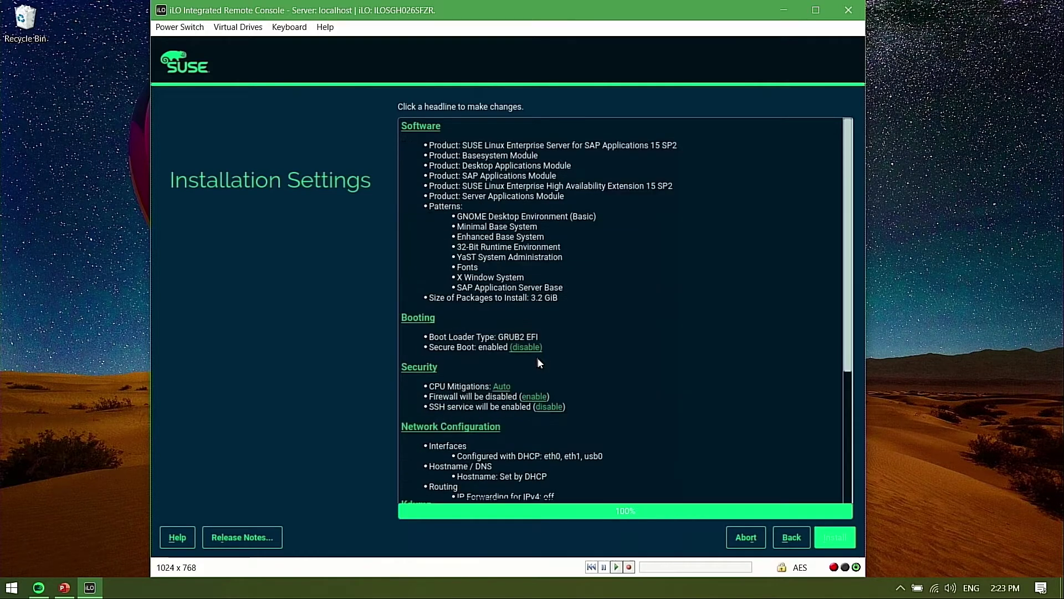
scroll(560, 370, "down", 4)
scroll(598, 388, "down", 1)
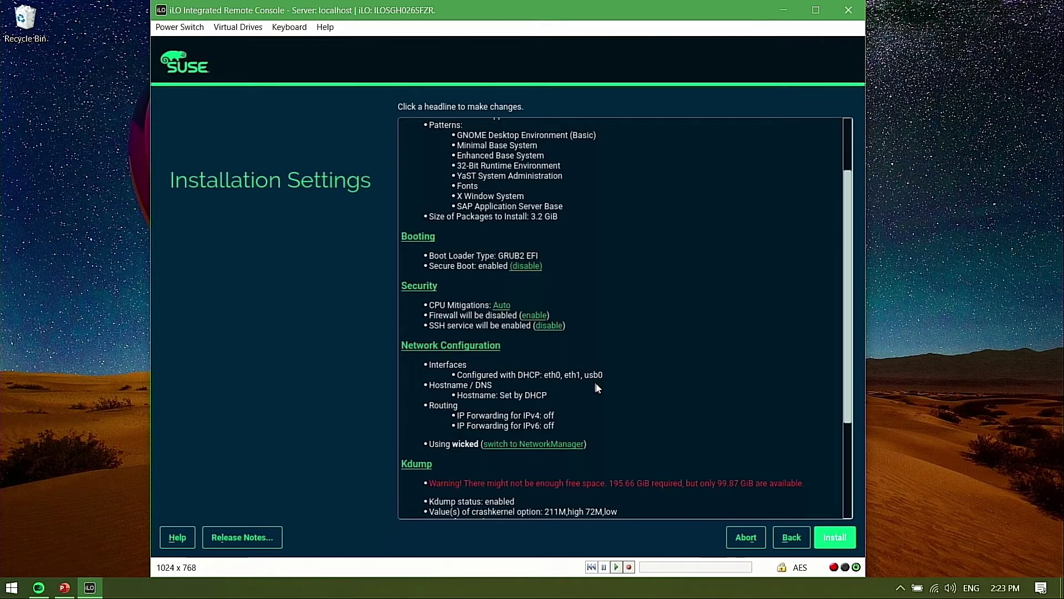
scroll(598, 388, "down", 1)
scroll(731, 392, "down", 1)
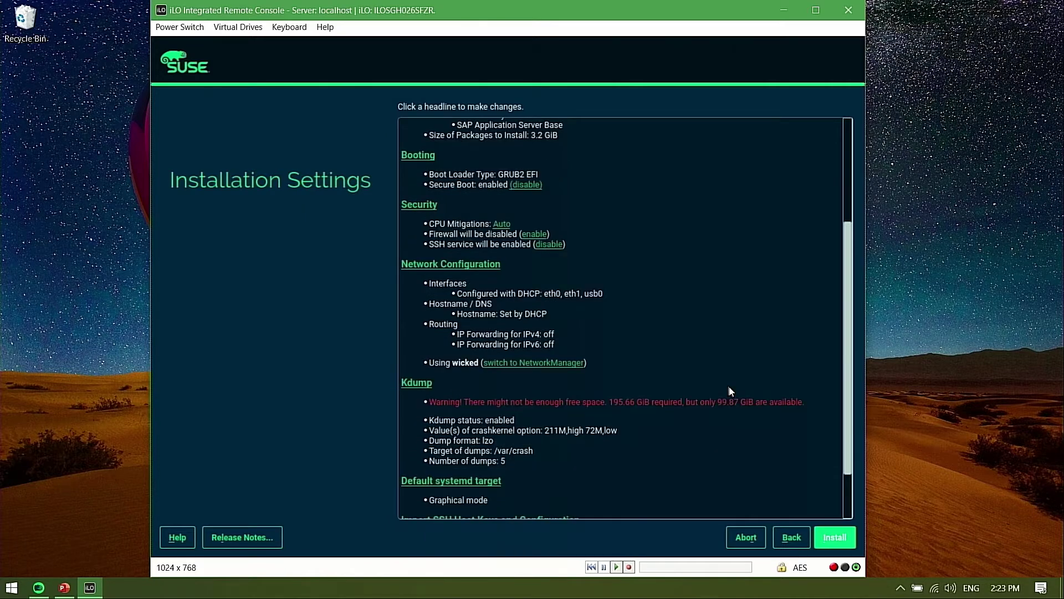
scroll(729, 389, "down", 2)
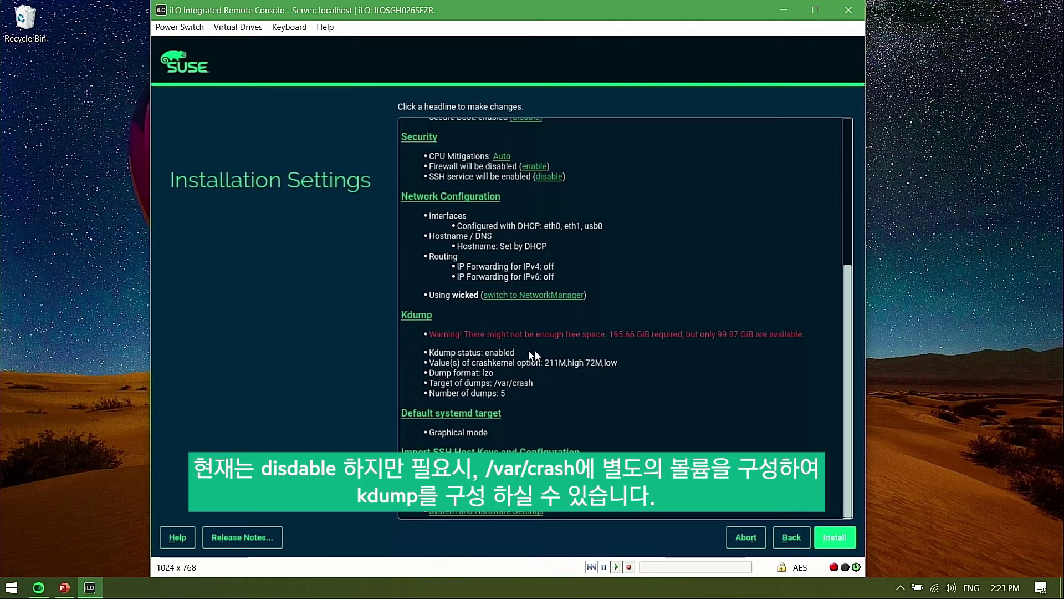
Set Kdump to disabled in its settings
left_click(417, 317)
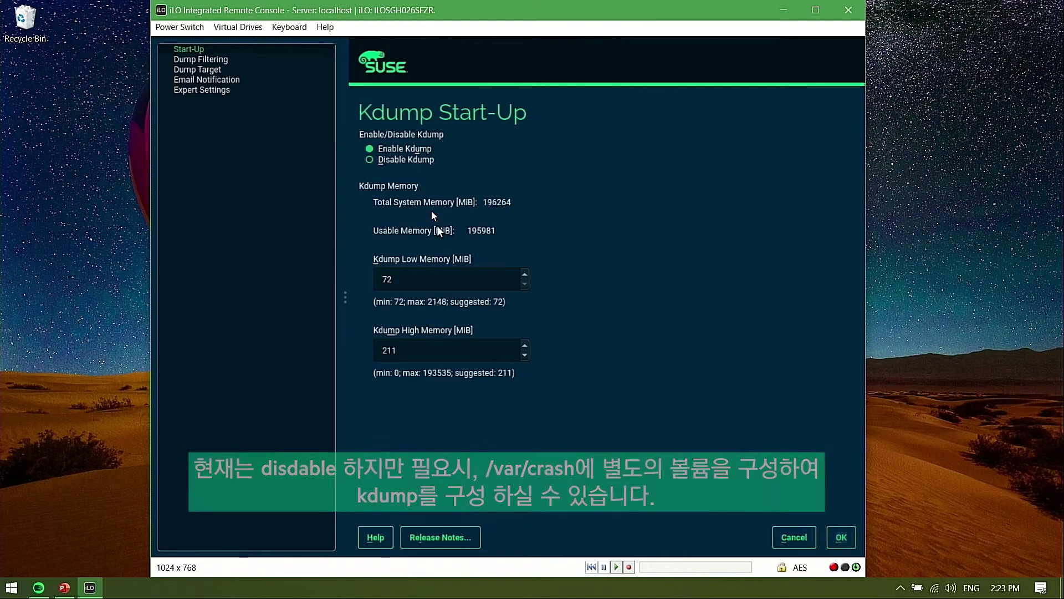
left_click(419, 162)
left_click(841, 537)
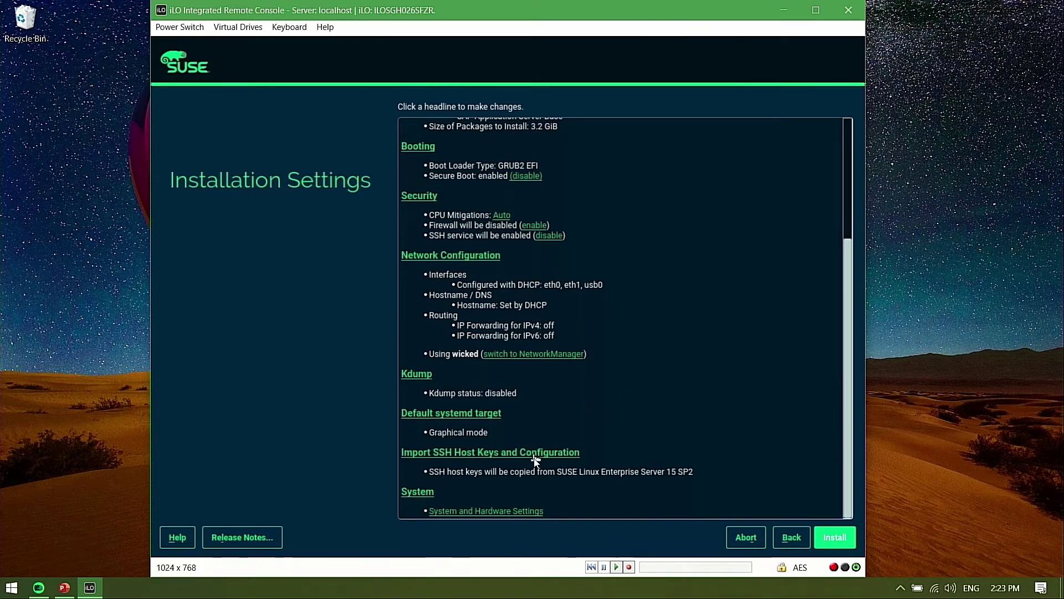
Confirm the installation and let the packages install until the reboot countdown
scroll(535, 469, "up", 4)
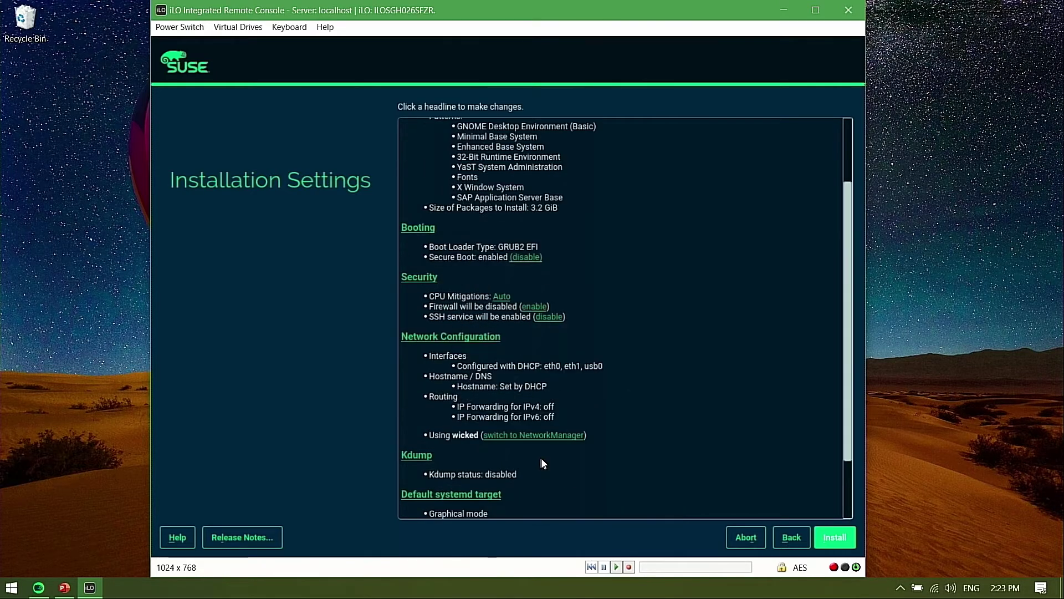
scroll(543, 460, "up", 2)
scroll(543, 460, "down", 5)
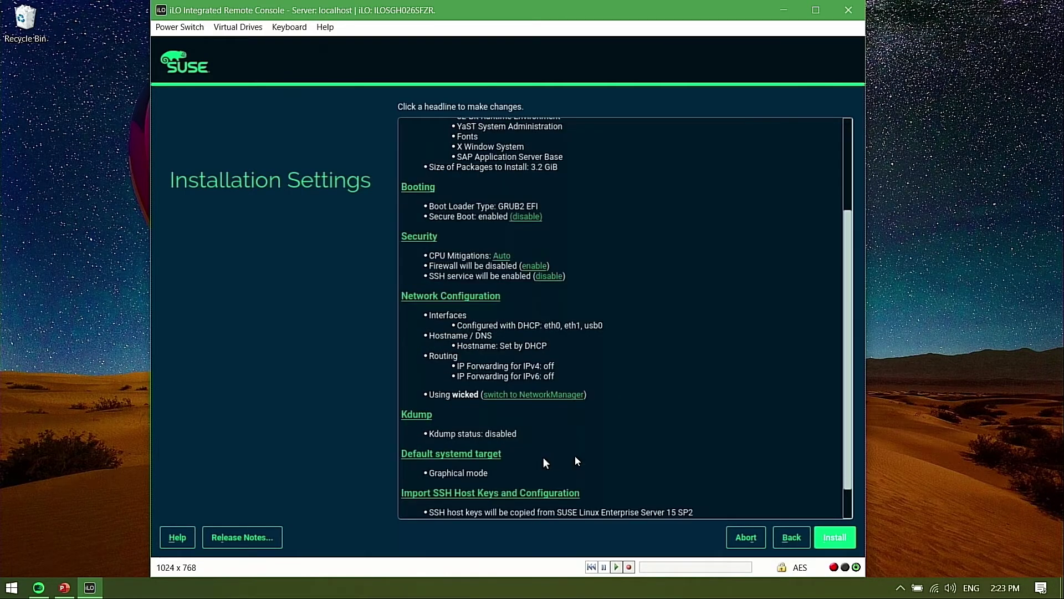
left_click(837, 536)
left_click(846, 539)
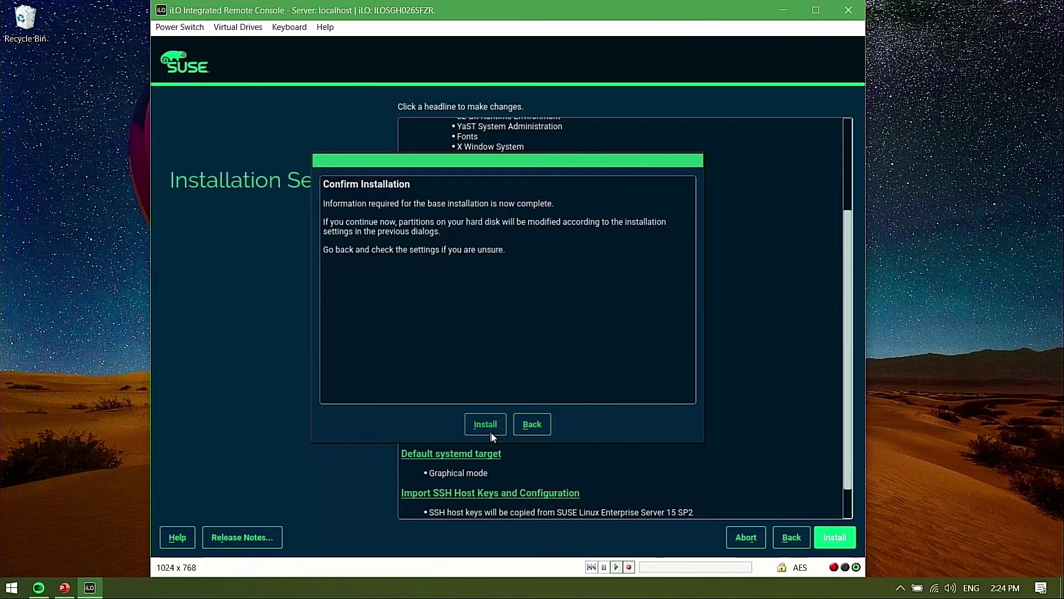
left_click(485, 426)
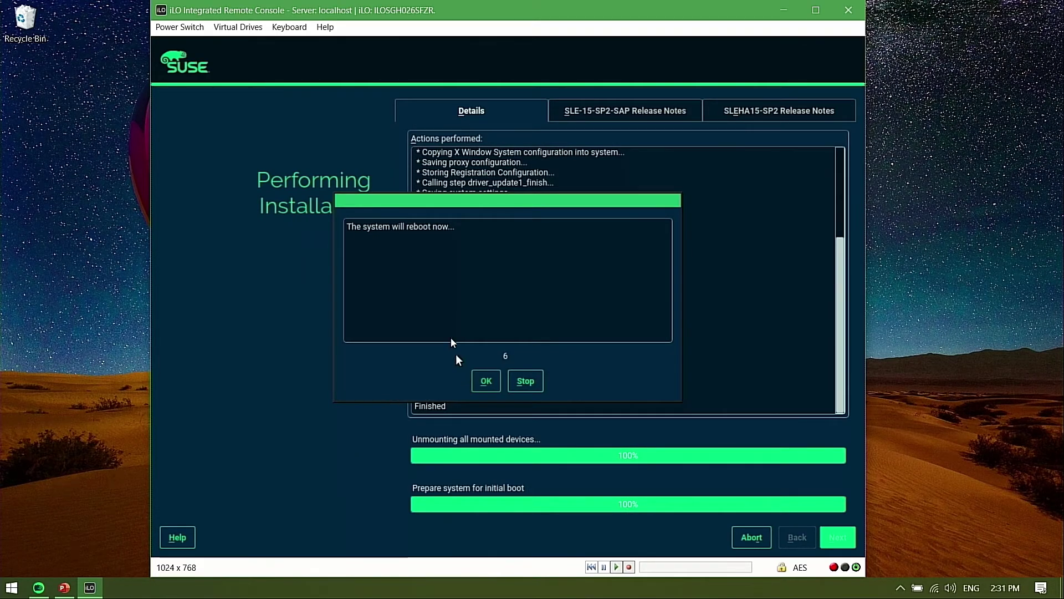
Confirm the reboot so the newly installed SLES for SAP 15 SP2 restarts to its login screen
left_click(487, 384)
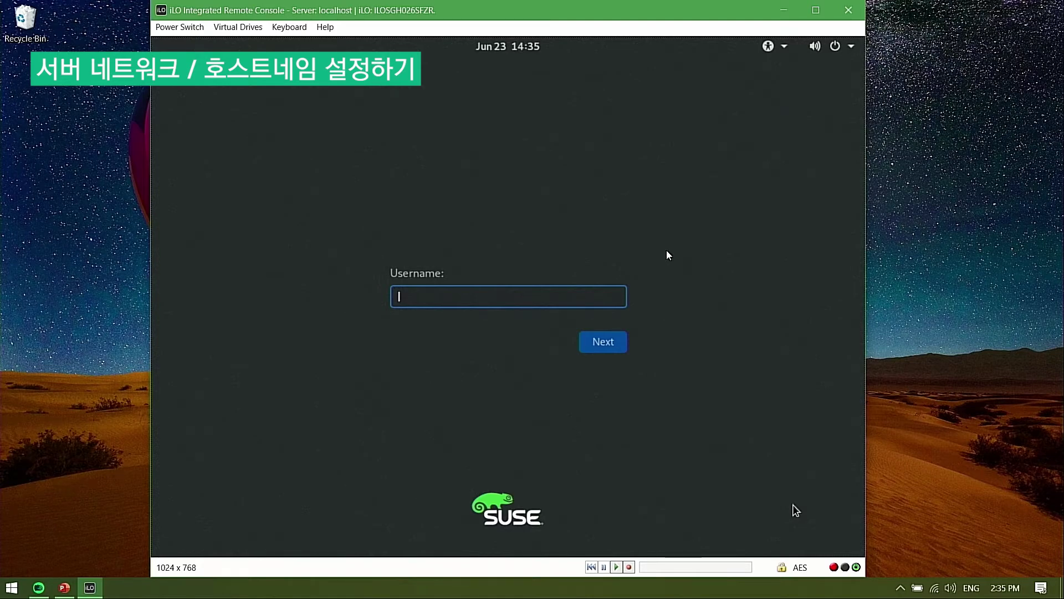
Sign in as root with the account password
type("root")
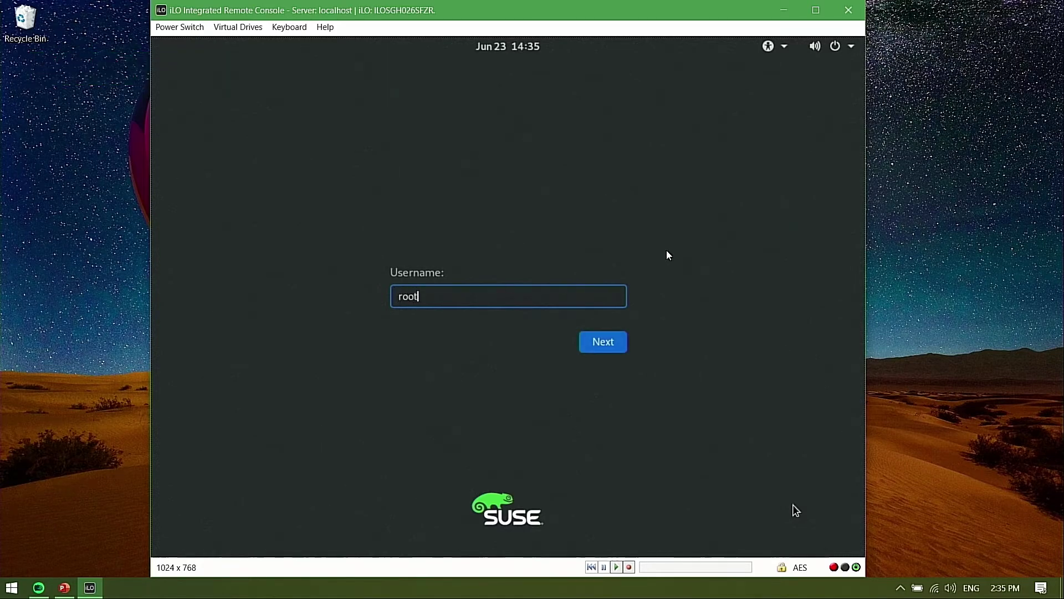
key("Return")
type("12345678")
key("Return")
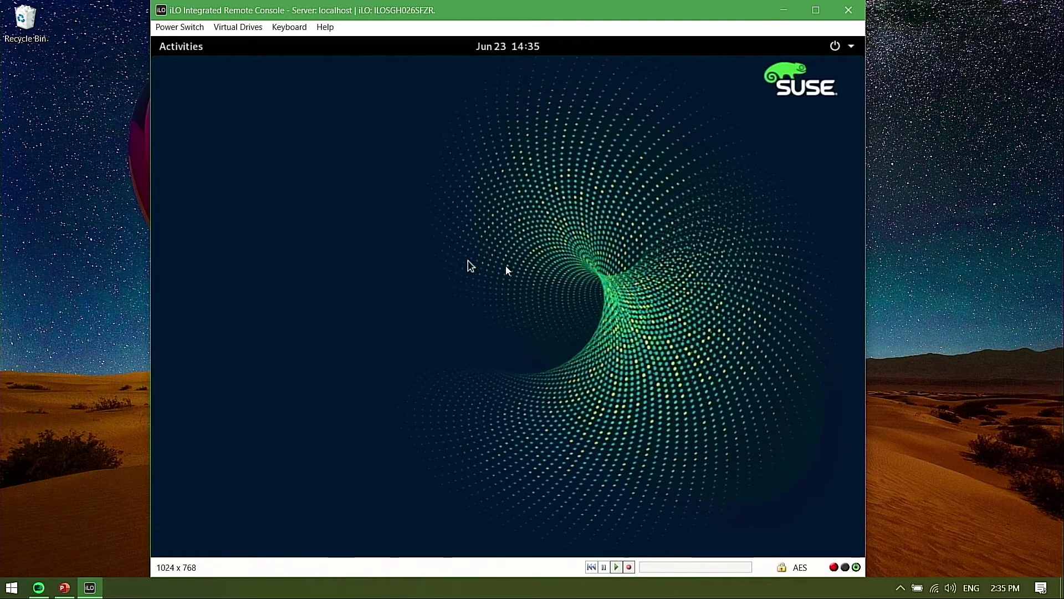
Search Activities for 'termin' and launch Terminal
left_click(185, 47)
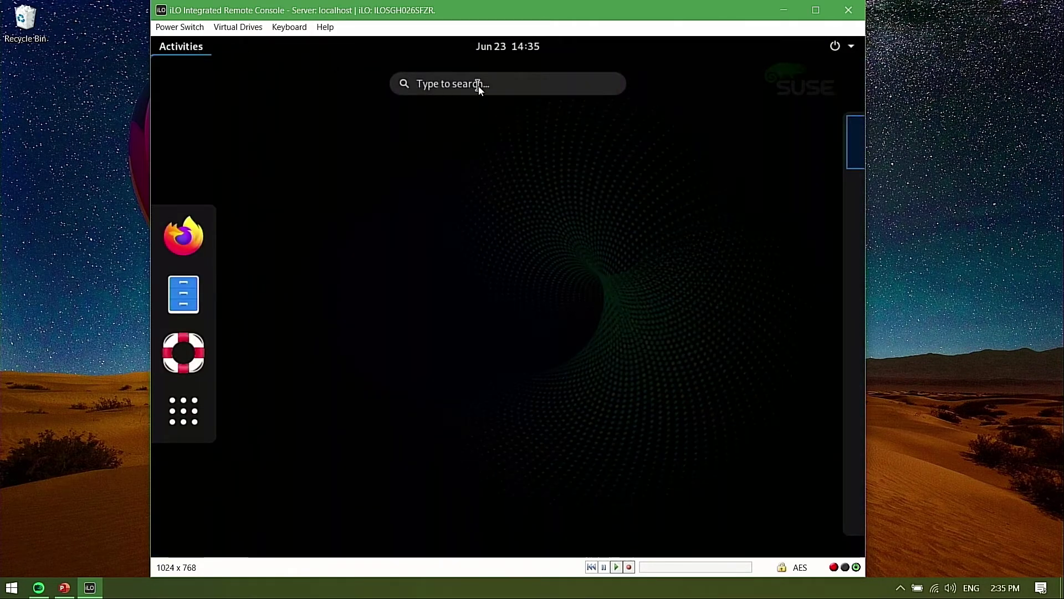
type("termin")
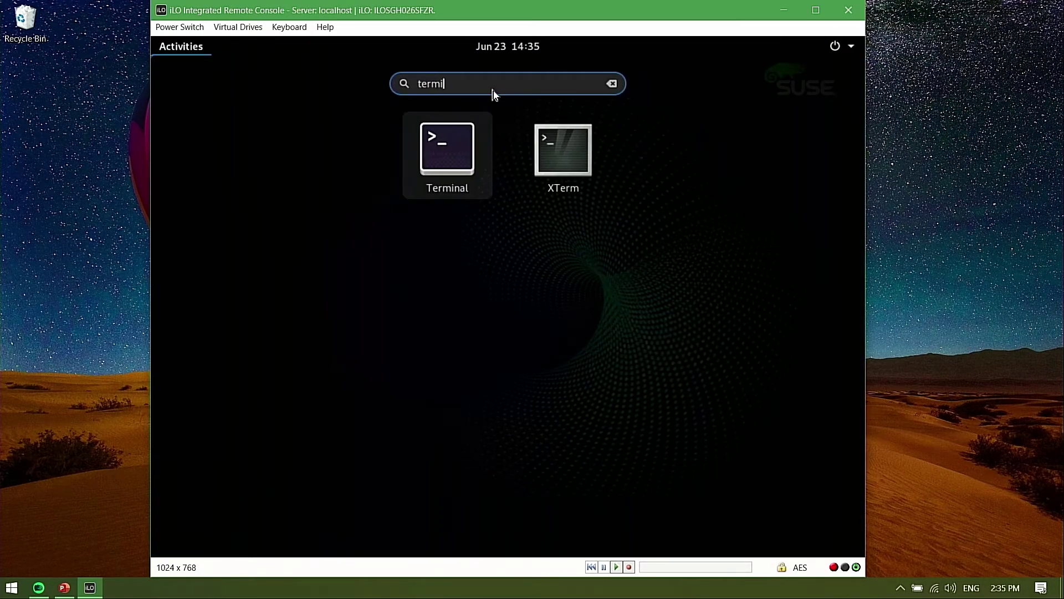
key("Return")
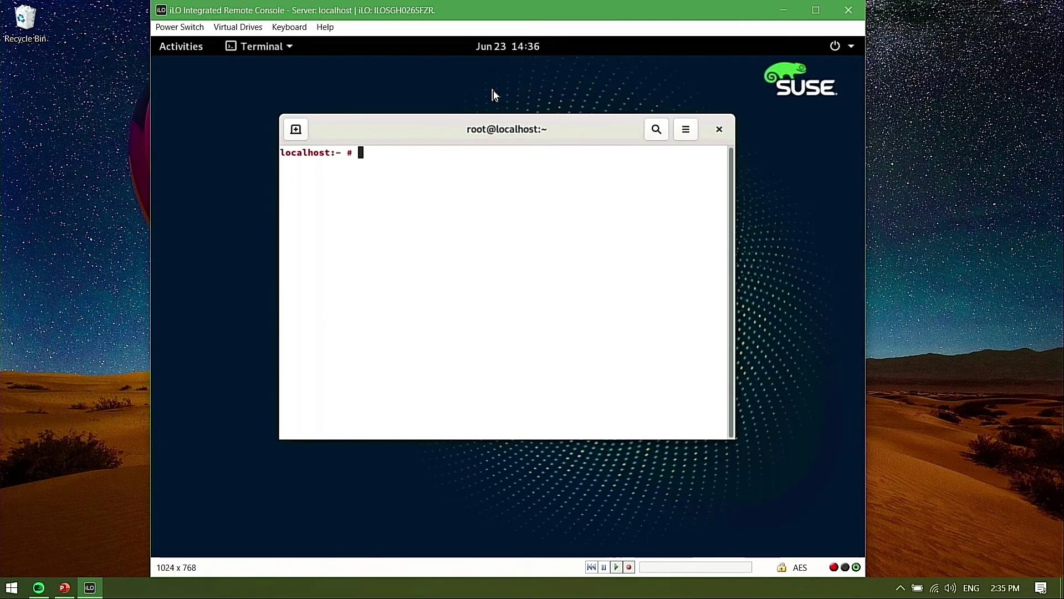
Maximize the terminal, run 'ip a', then 'ethtool eth0' showing 1000Mb/s with link detected
left_click_drag(537, 124, 531, 48)
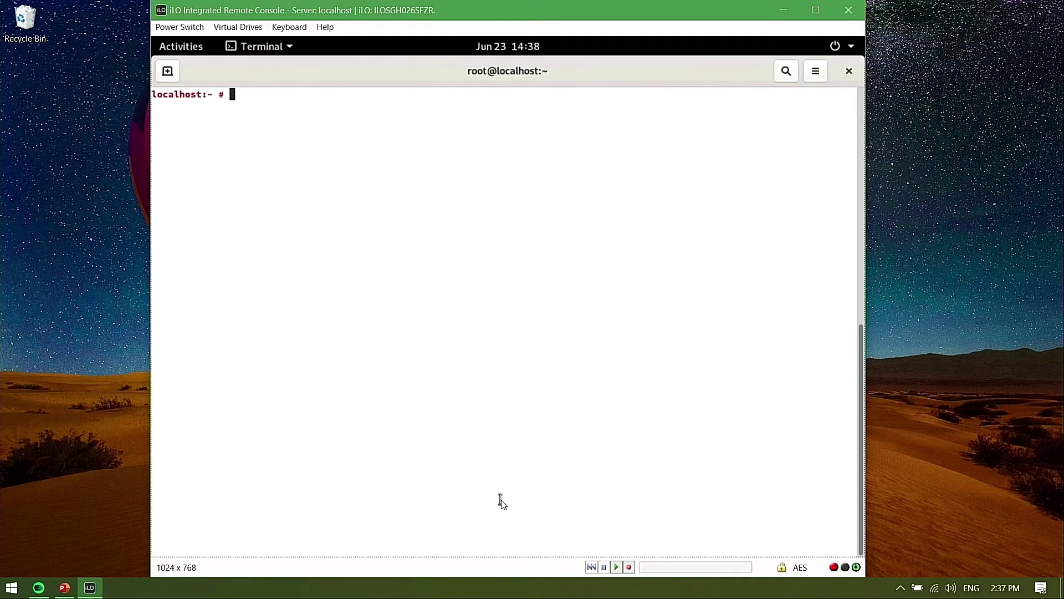
type("ip a")
key("Return")
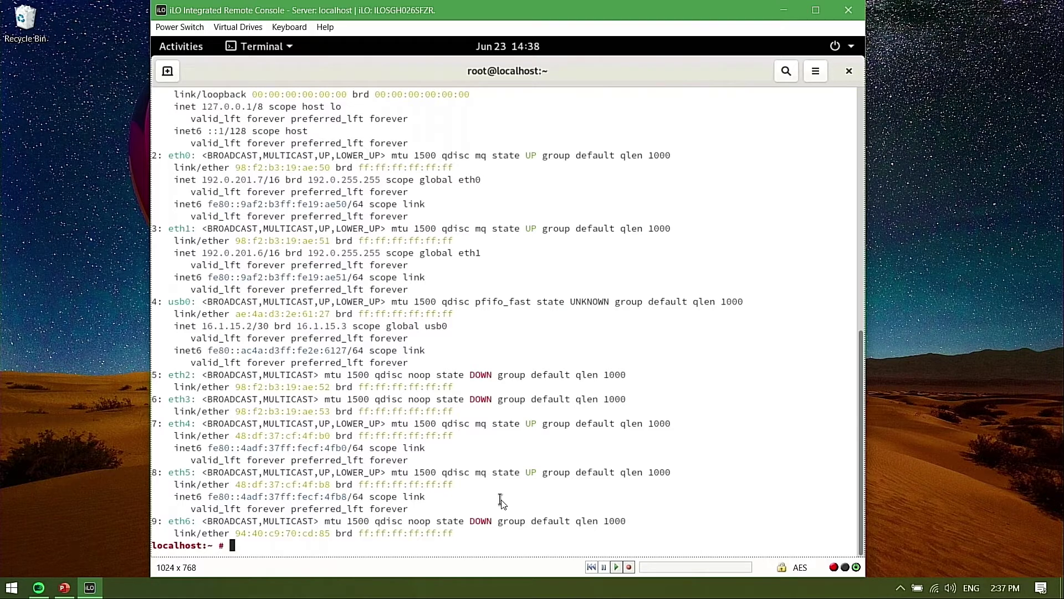
type("ethtool eth0")
key("Return")
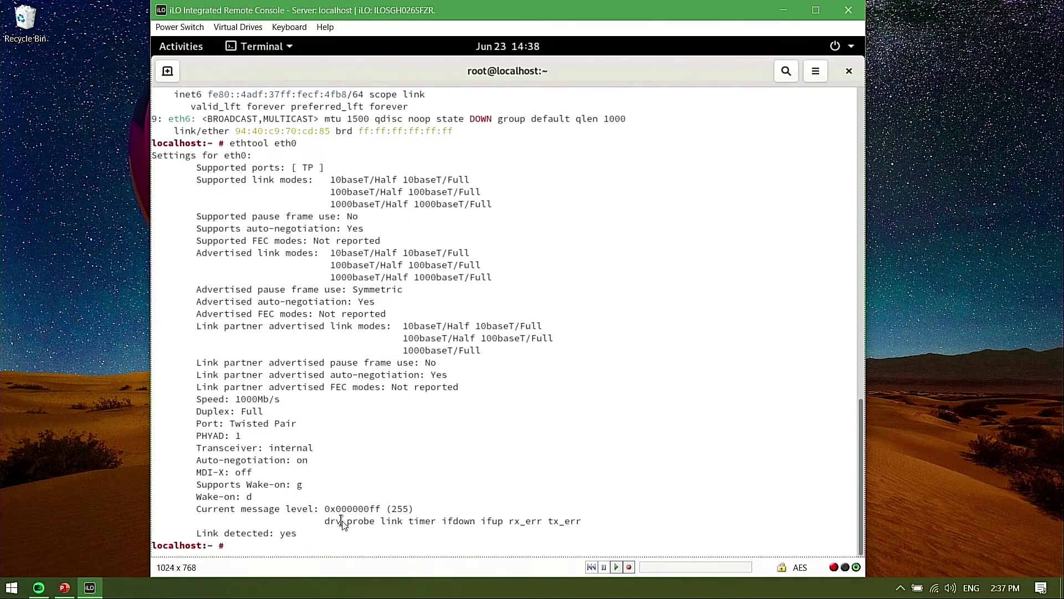
Run 'dmesg | grep -i link' and then 'ip a' to recheck interface addresses
type("dmesg | grep -i link")
key("Return")
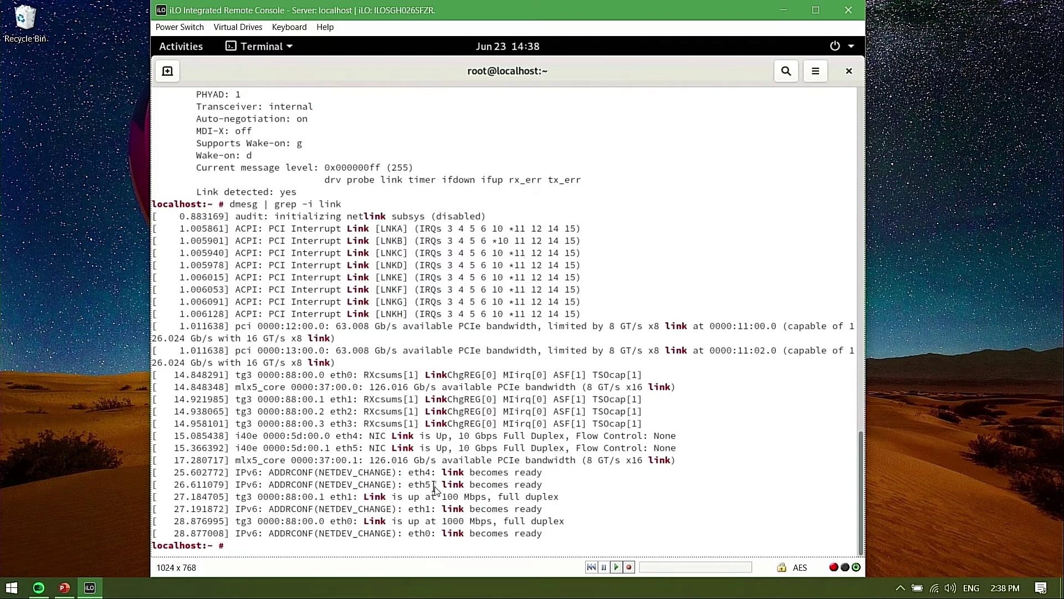
type("ip a")
key("Return")
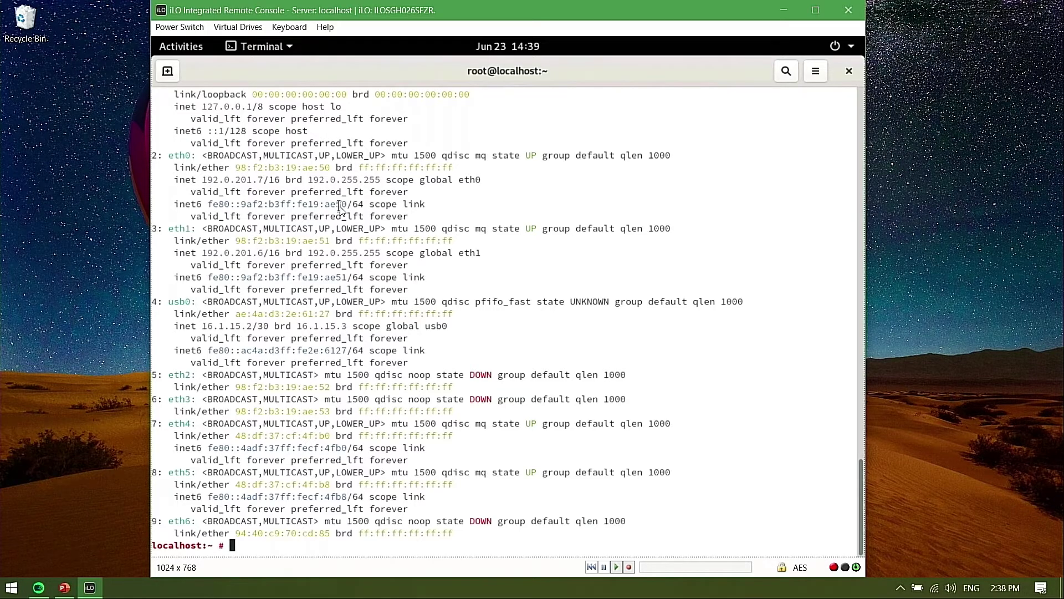
Start 'yast' and launch System > Network Settings
type("yast")
key("Return")
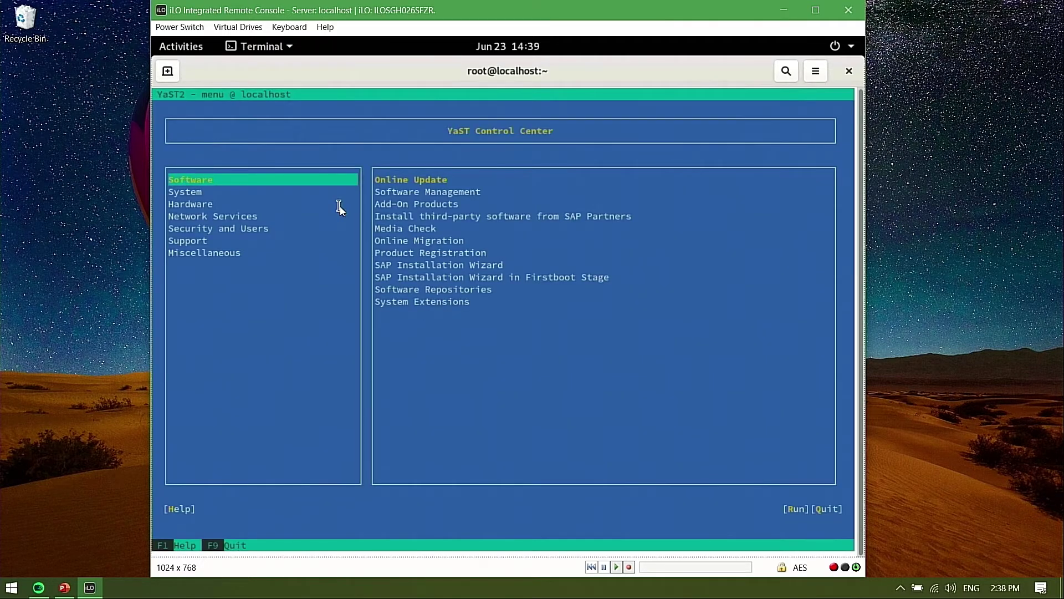
key("Down")
key("Up")
key("Down")
key("Tab")
key("Down")
key("Down")
key("Down")
key("Down")
key("Return")
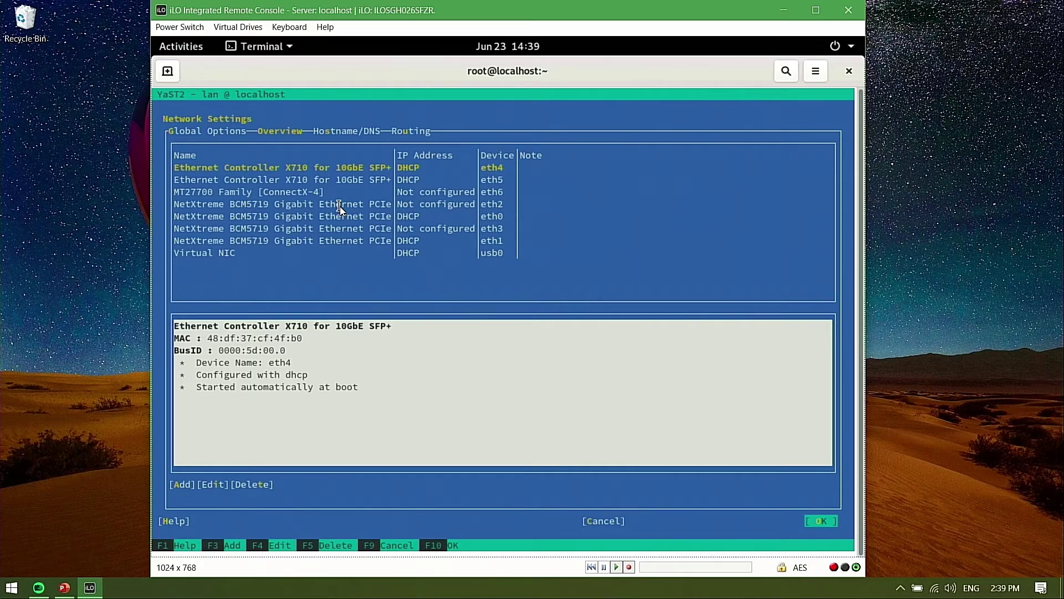
Browse the network card list, checking eth6, eth5, eth0 and eth4 details
key("Tab")
key("Tab")
key("Down")
key("Down")
key("Up")
key("Down")
key("Down")
key("Down")
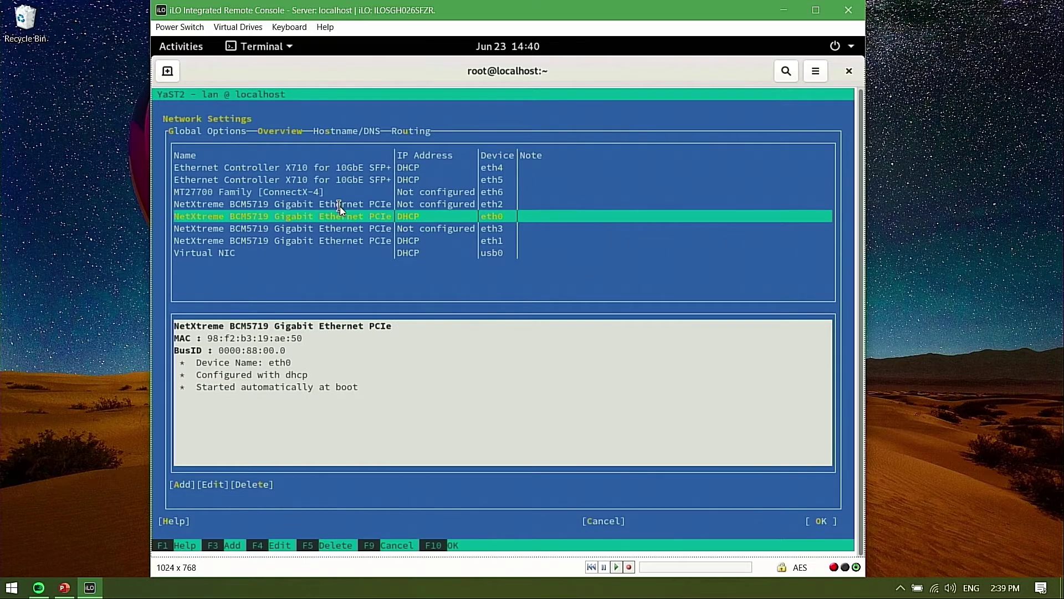
key("Up")
key("Up")
key("Up")
key("Up")
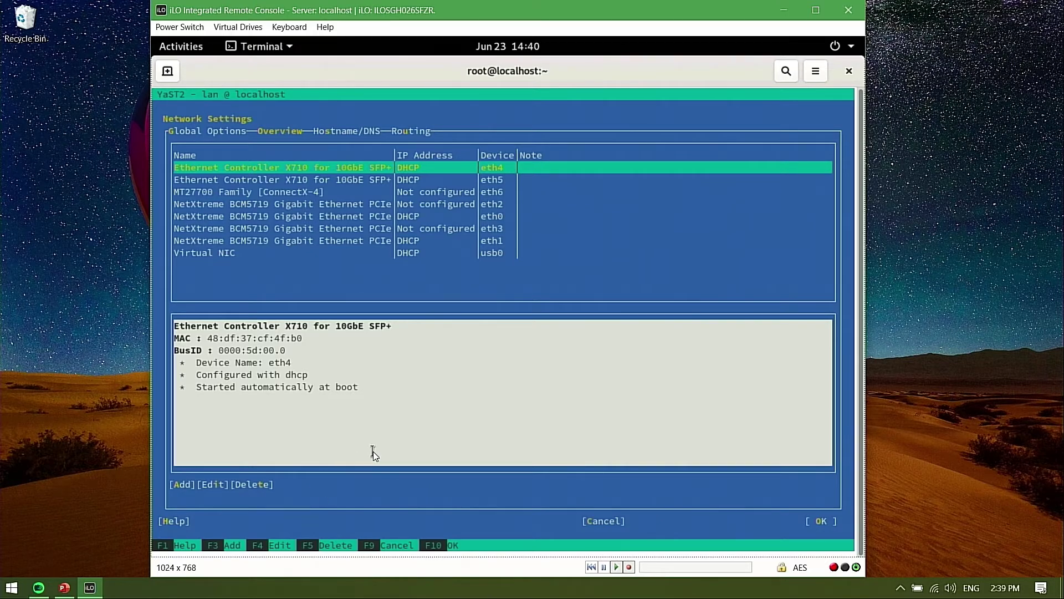
Delete the DHCP configurations of eth4, eth5 and eth1
key("F5")
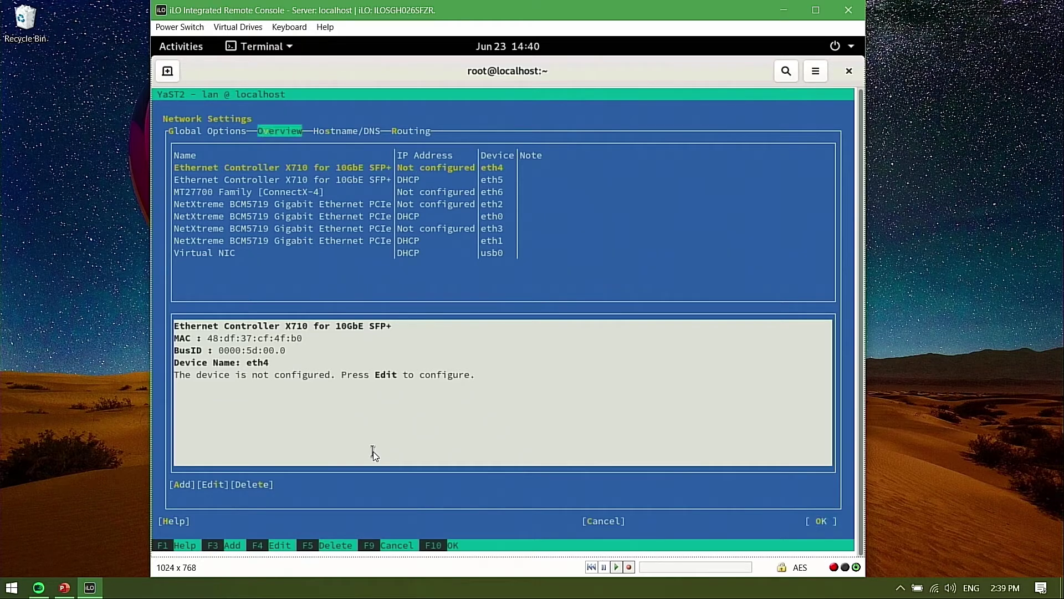
key("shift+Tab")
key("shift+Tab")
key("shift+Tab")
key("shift+Tab")
key("shift+Tab")
key("shift+Tab")
key("shift+Tab")
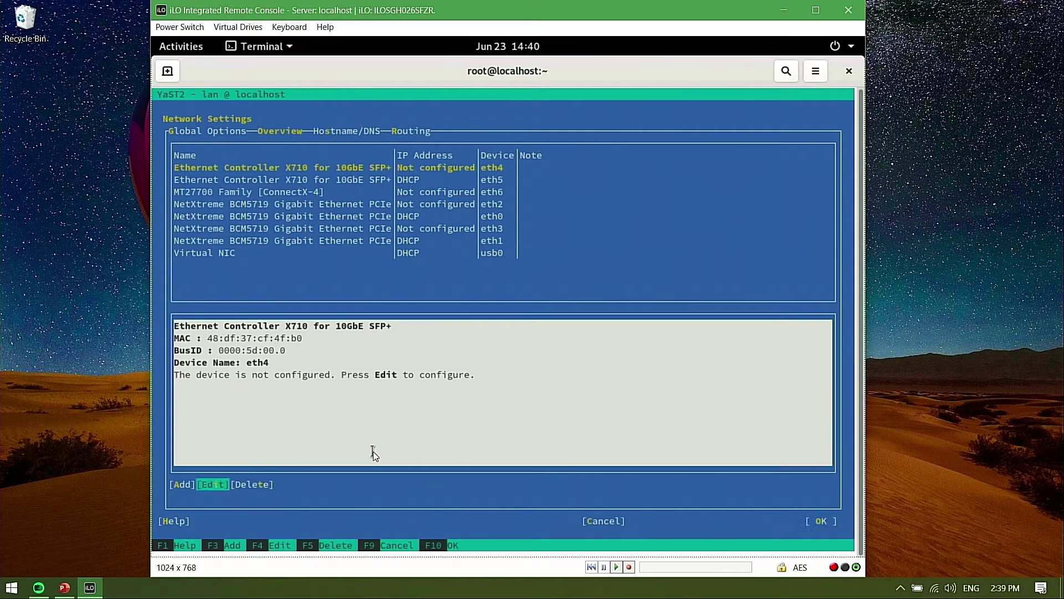
key("Tab")
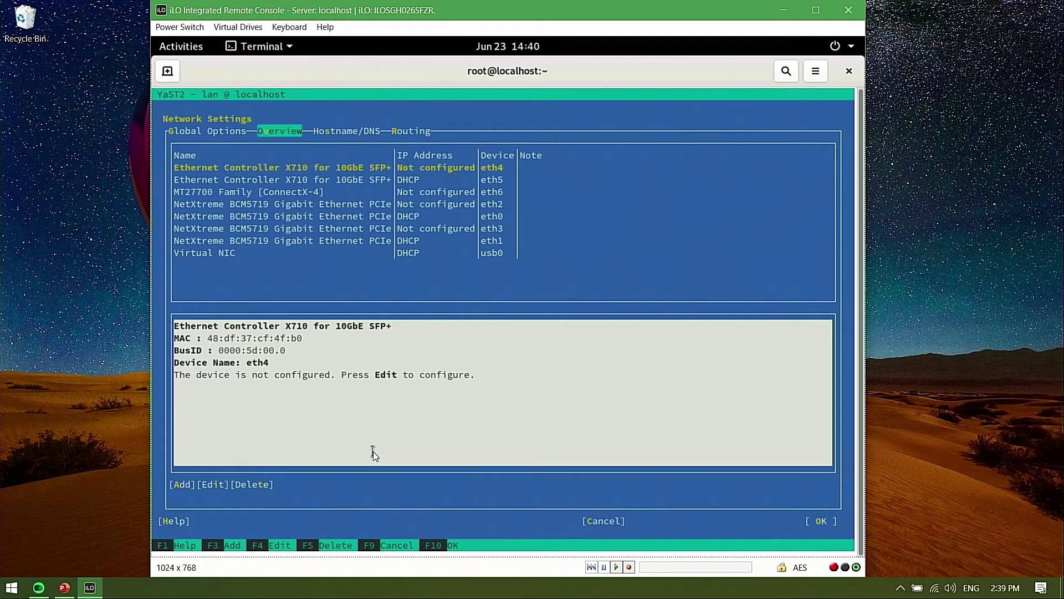
key("Down")
key("F5")
key("Tab")
key("Tab")
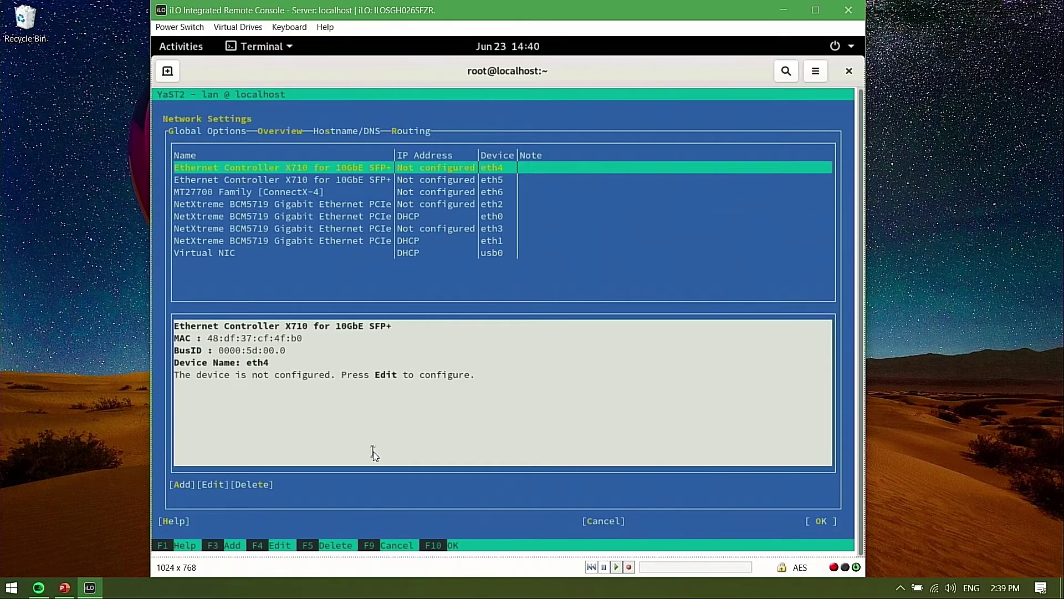
key("Down")
key("Down")
key("Down")
key("Down")
key("Down")
key("Down")
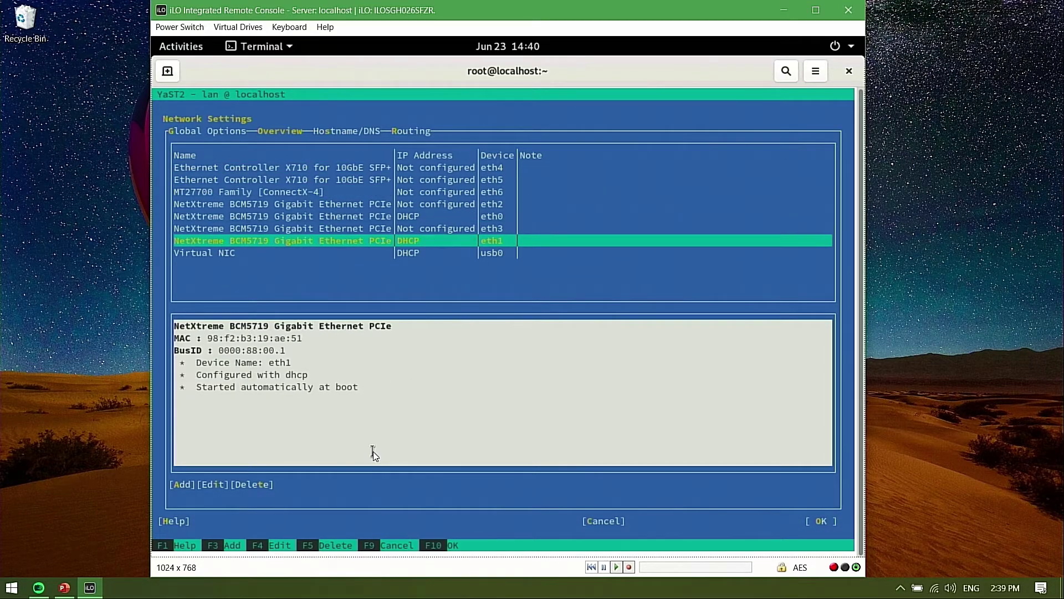
key("F5")
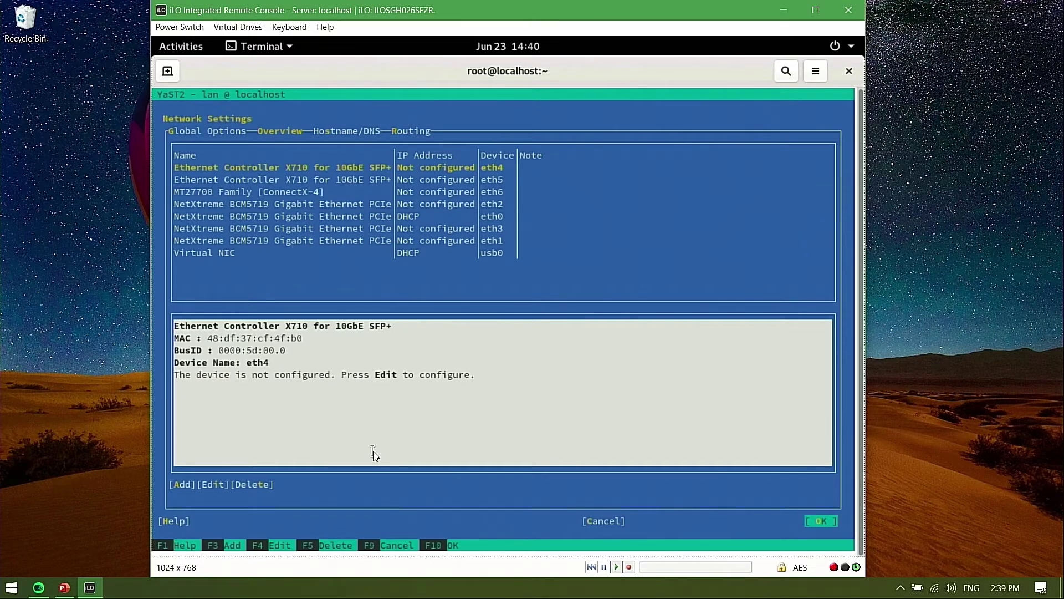
Delete the Virtual NIC's configuration and select eth0 as the remaining card
key("Tab")
key("Tab")
key("Down")
key("Down")
key("Down")
key("Down")
key("Down")
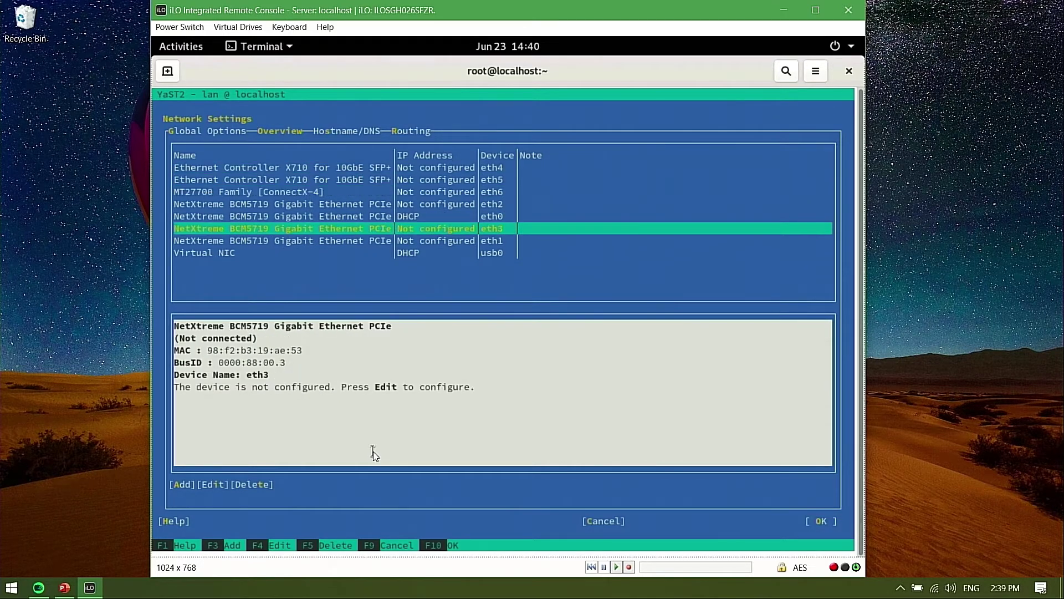
key("Down")
key("Up")
key("Up")
key("Down")
key("Down")
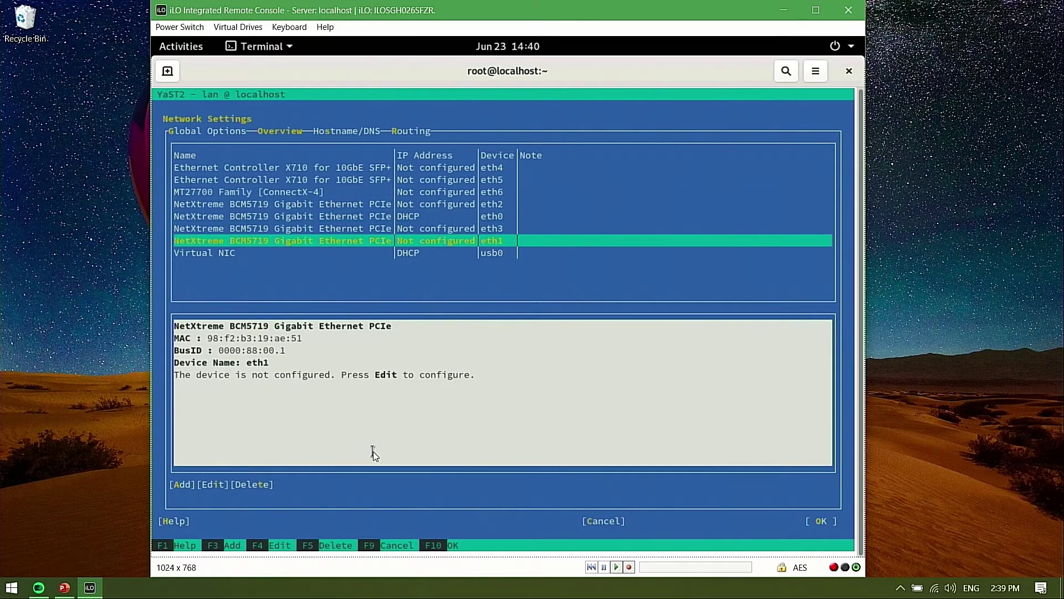
key("Down")
key("F5")
key("Tab")
key("Tab")
key("Down")
key("Down")
key("Down")
key("Down")
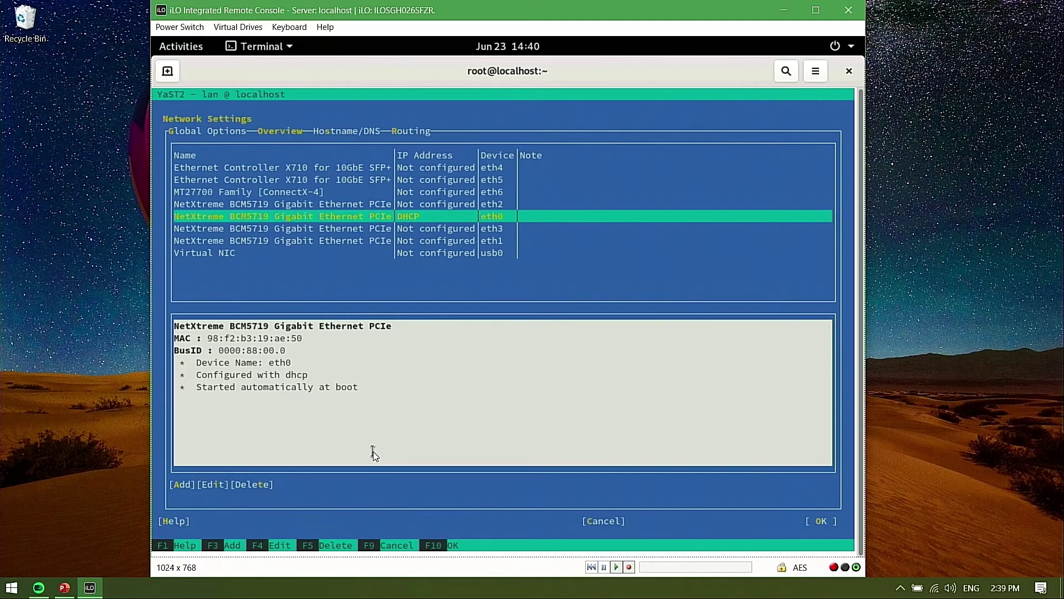
key("Up")
key("Down")
Edit eth0 to static IP 192.0.191.163, subnet /16, hostname hana2, and finish
key("F4")
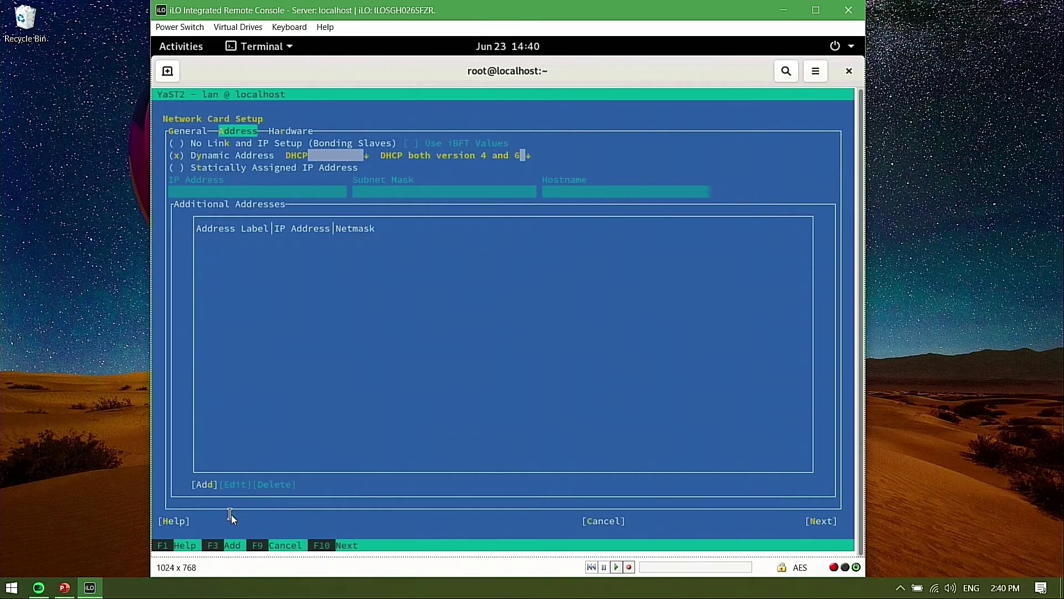
key("alt+s")
key("Tab")
type("192.0.191.")
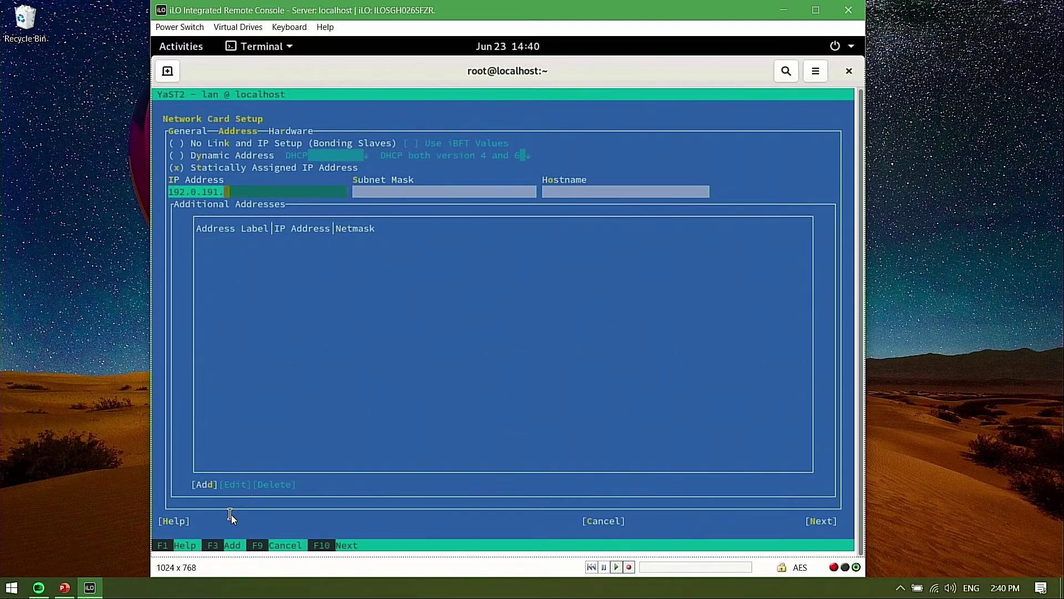
type("163")
key("Tab")
type("/16")
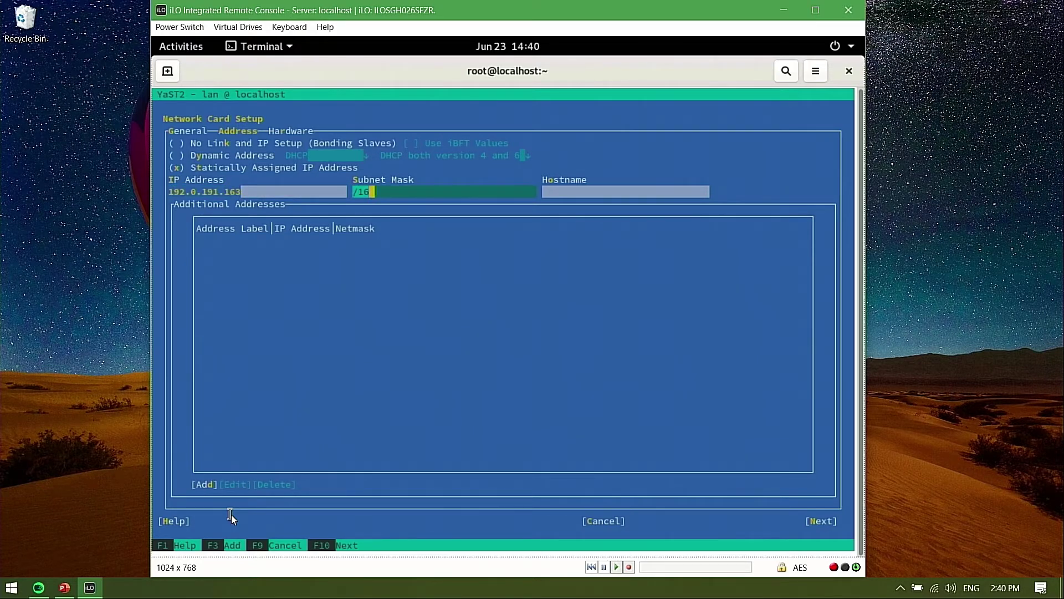
key("Tab")
type("hana2")
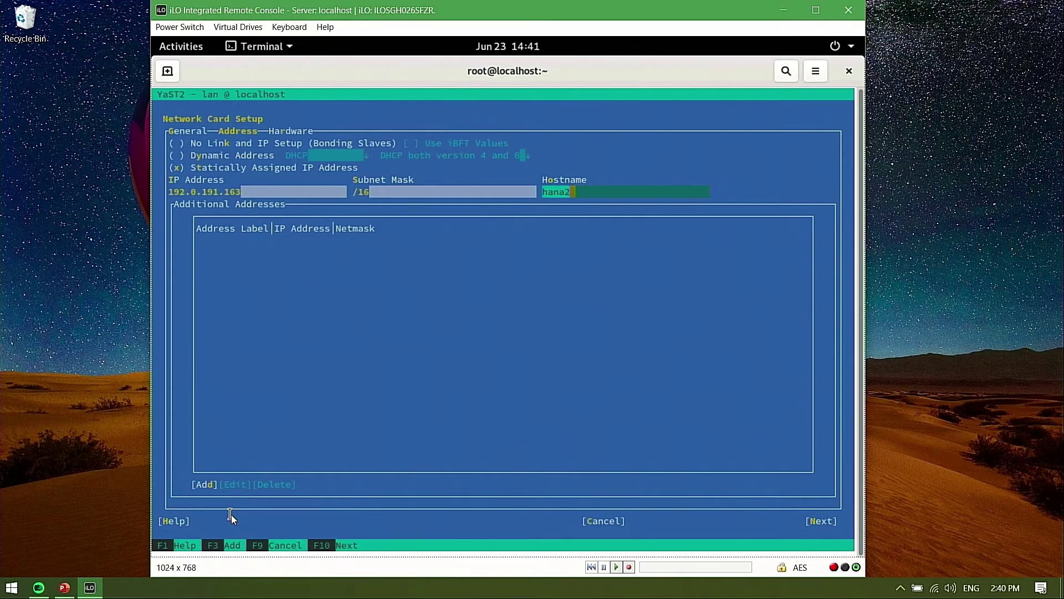
key("F10")
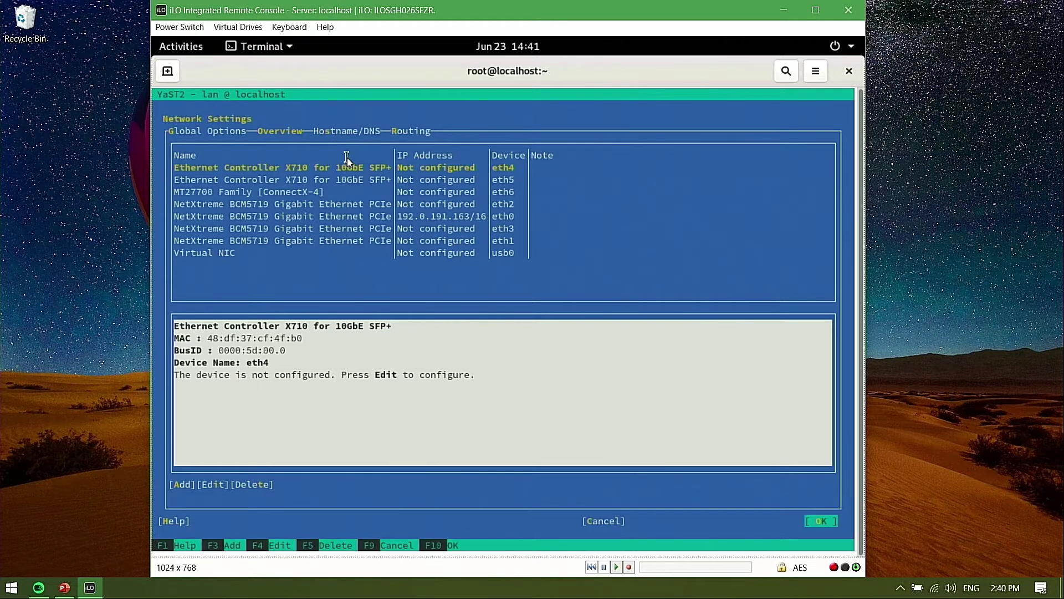
Replace the static hostname with hana2, set Name Server 1 to 8.8.8.8, and show Routing
key("alt+s")
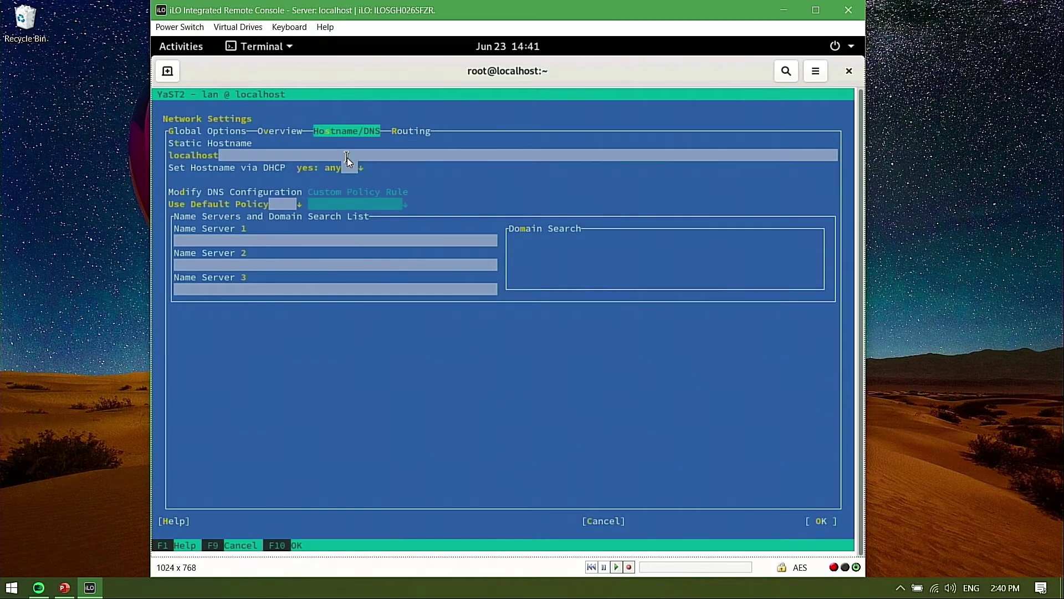
key("Tab")
key("BackSpace")
key("BackSpace")
key("BackSpace")
key("BackSpace")
key("BackSpace")
key("BackSpace")
key("BackSpace")
key("BackSpace")
key("BackSpace")
type("hana2")
key("Tab")
key("Tab")
key("Tab")
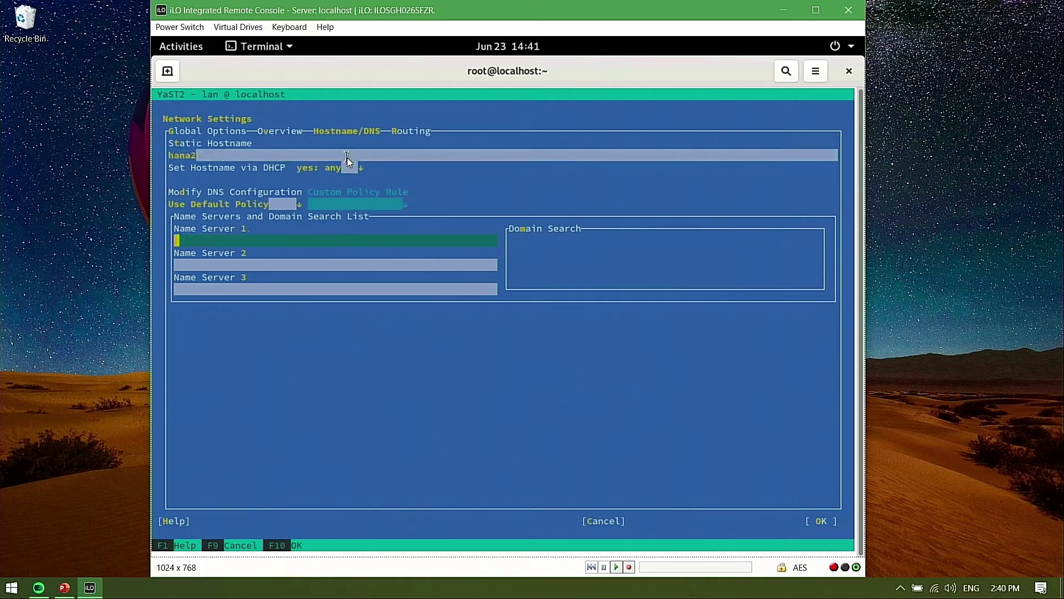
type("8.8.8.8")
key("alt+r")
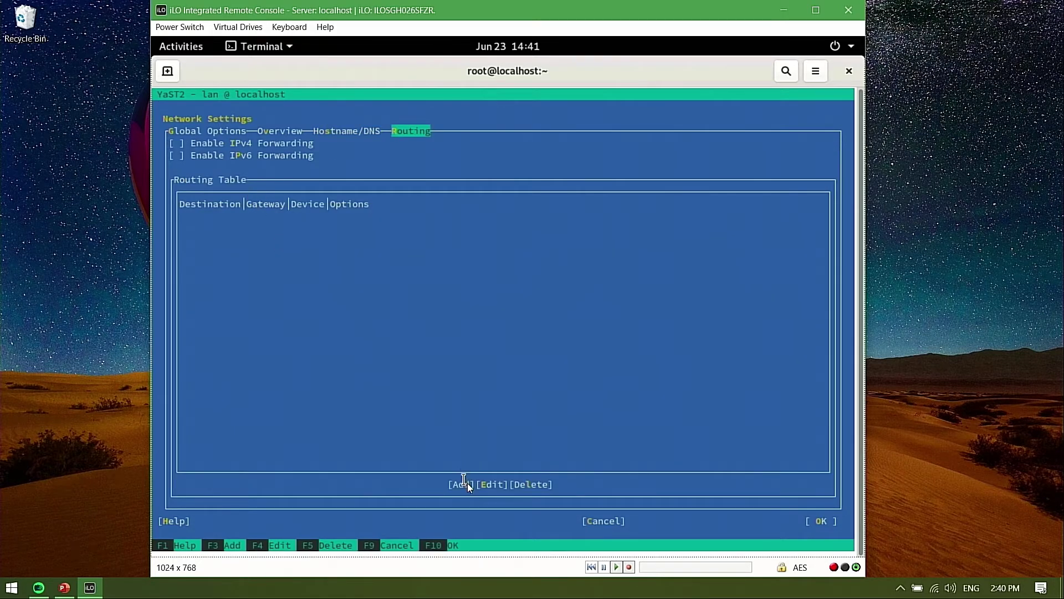
Add a default route via gateway 192.0.191.1 and save the network settings
key("alt+d")
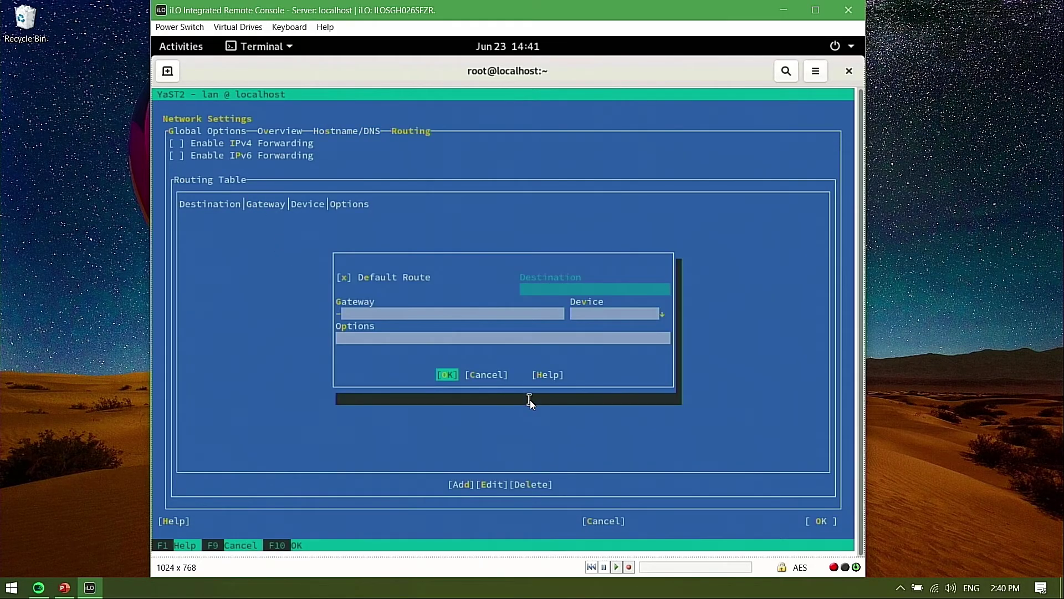
key("alt+g")
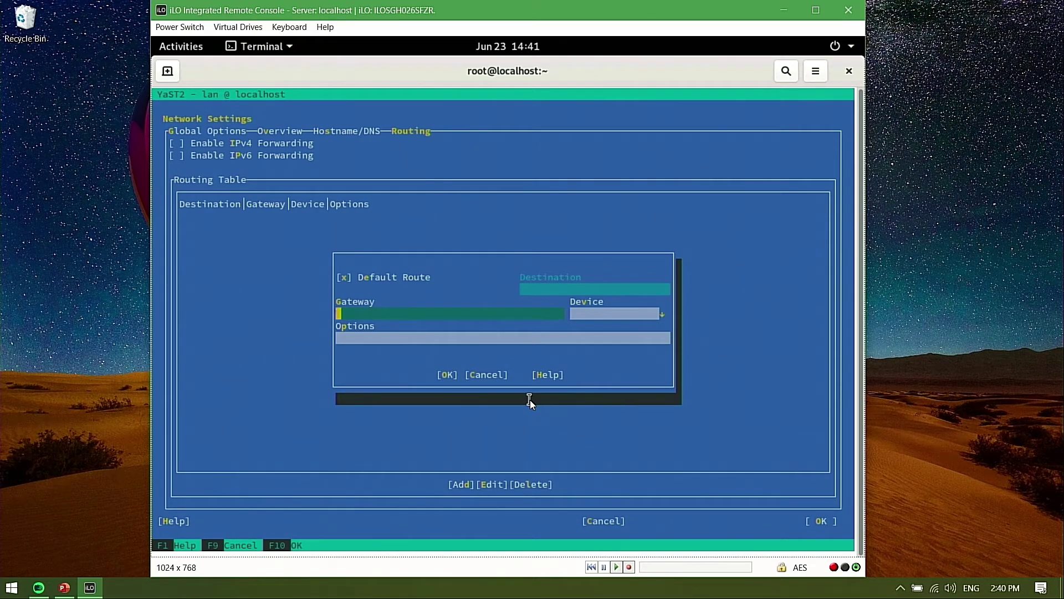
type("192.0.191.1")
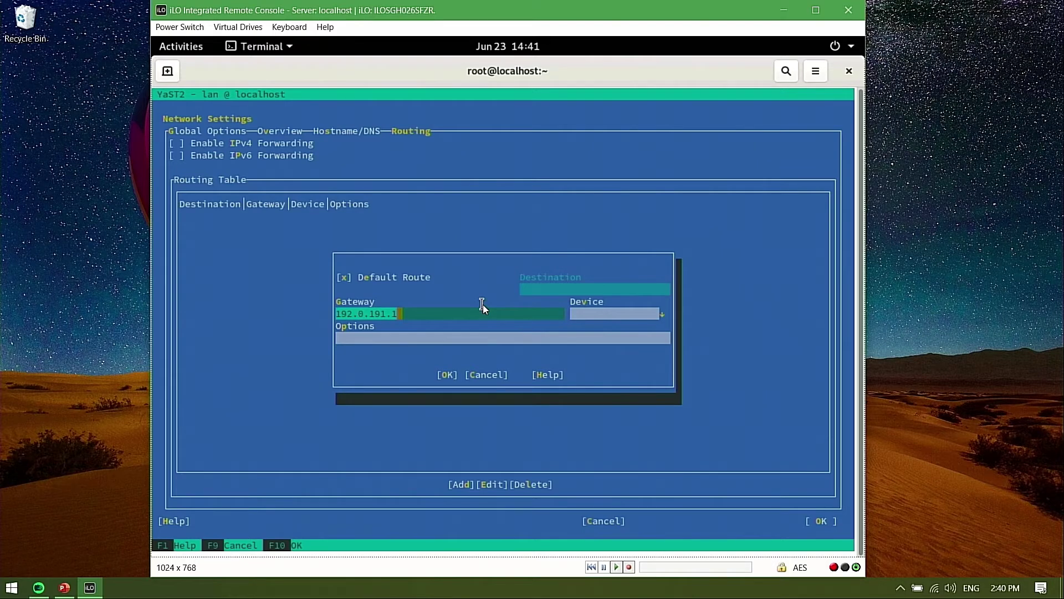
key("F10")
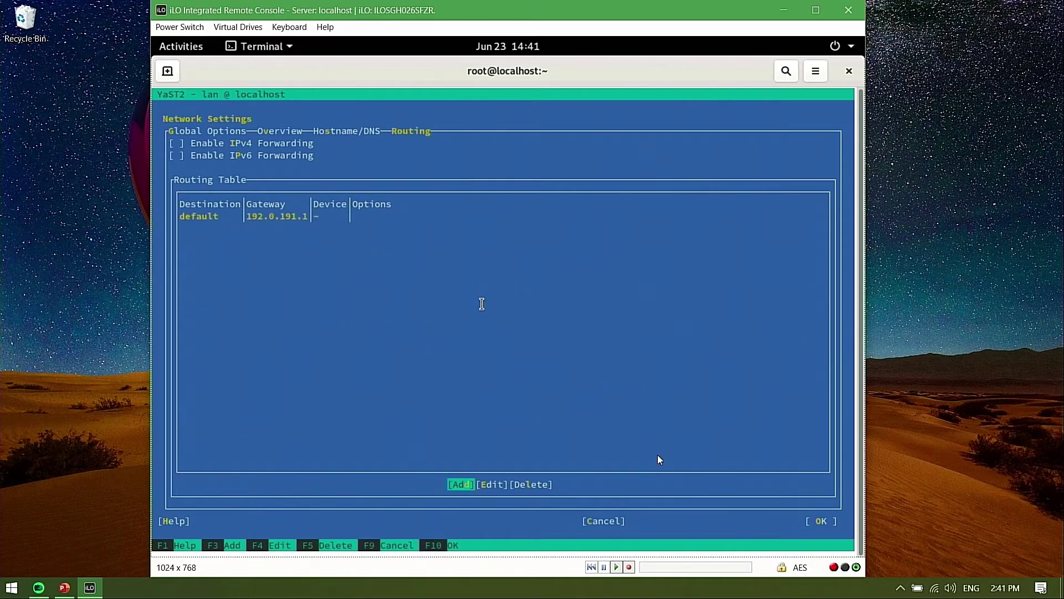
key("F10")
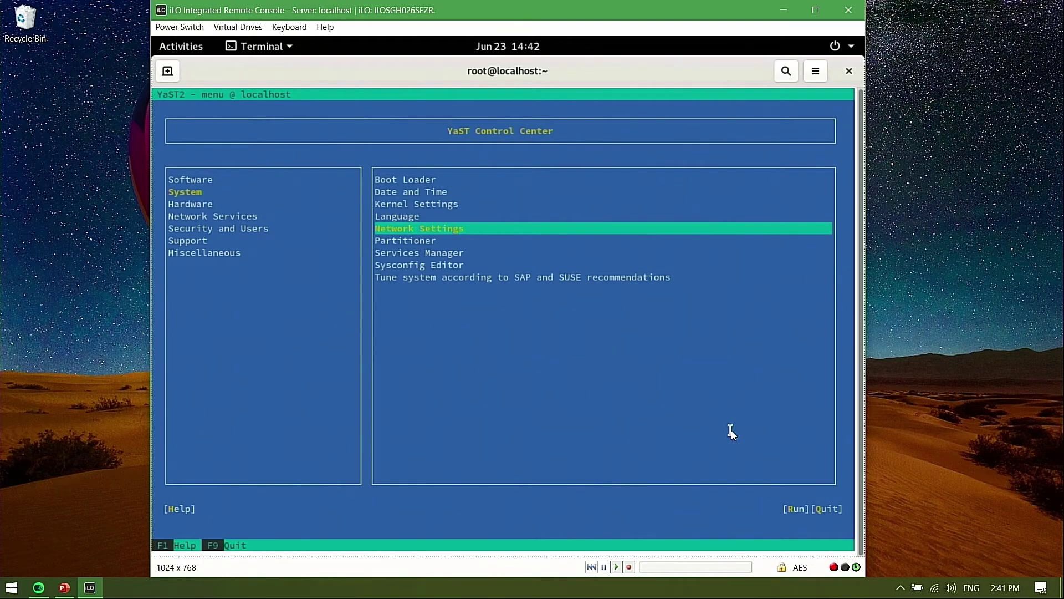
Quit YaST and verify eth0's 192.0.191.163 address with 'ip a' and hostname hana2
key("F9")
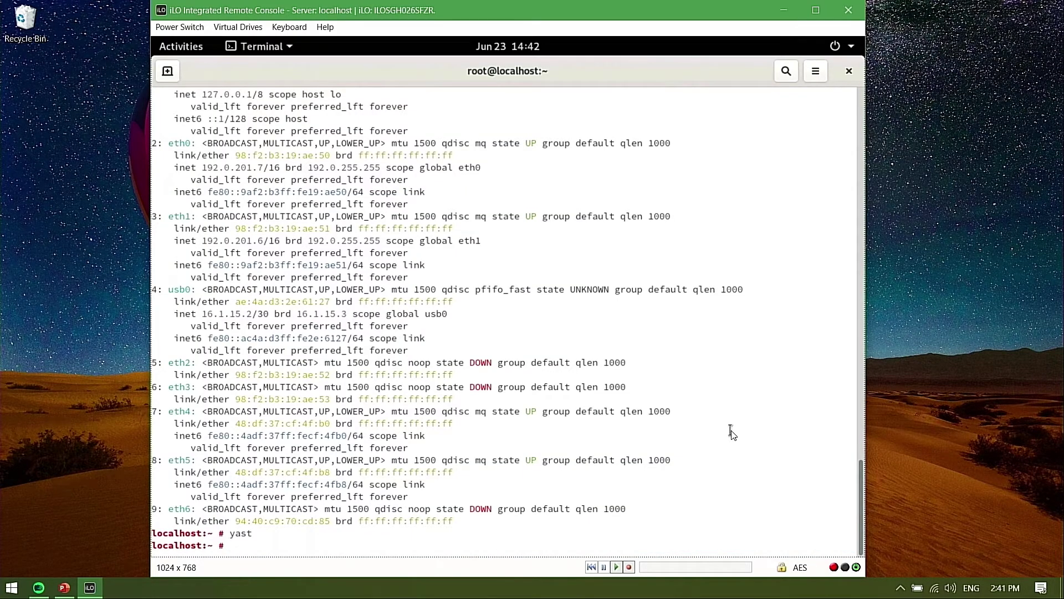
type("ip a")
key("Return")
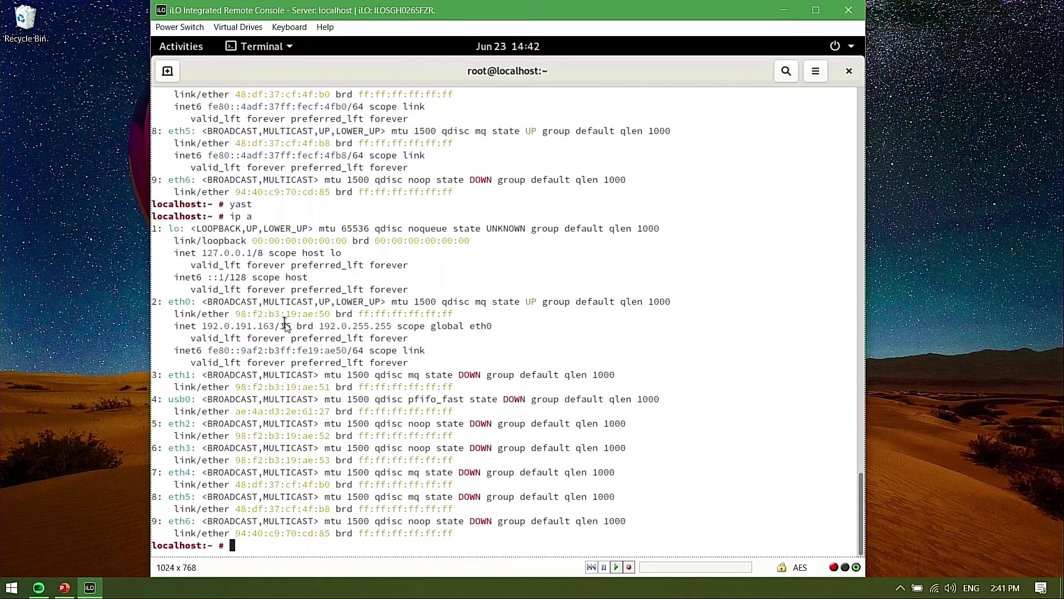
type("hostname")
key("Return")
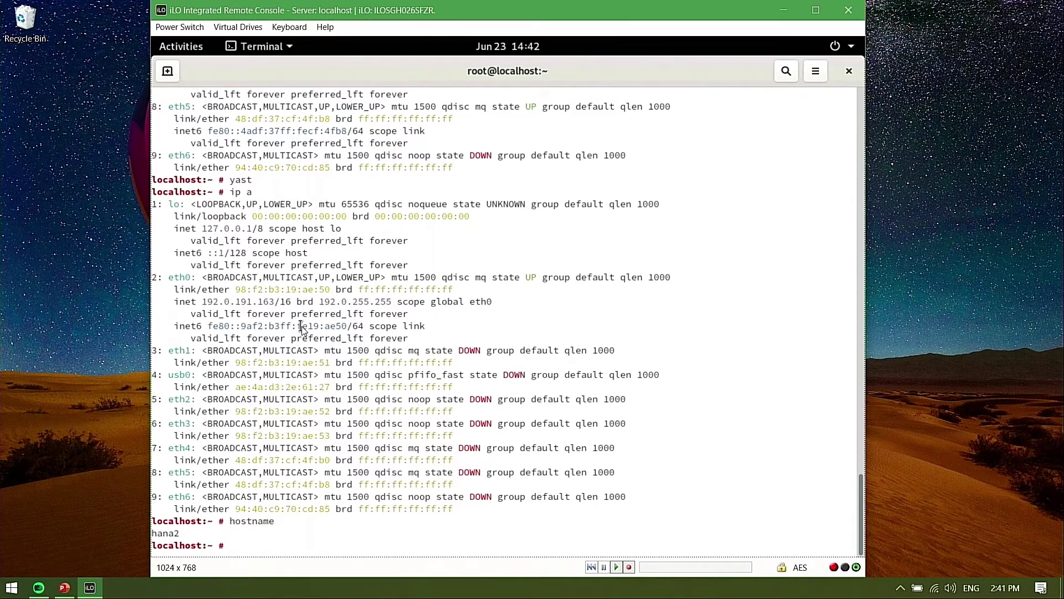
Ping 192.0.191.161 until 0% packet loss is shown, then stop it
type("ping 192.0.191.161")
key("Return")
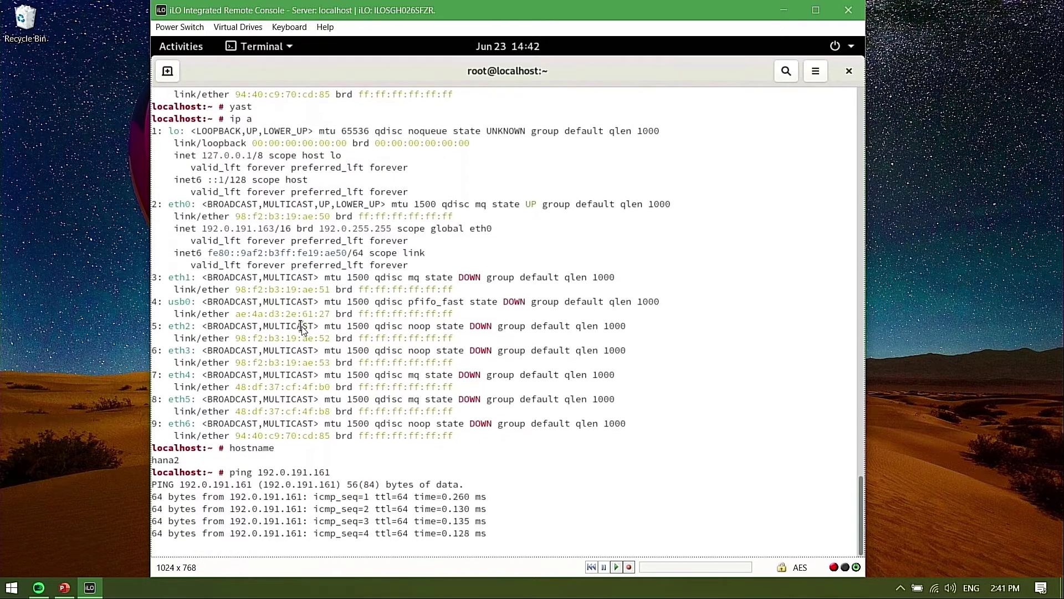
key("ctrl+c")
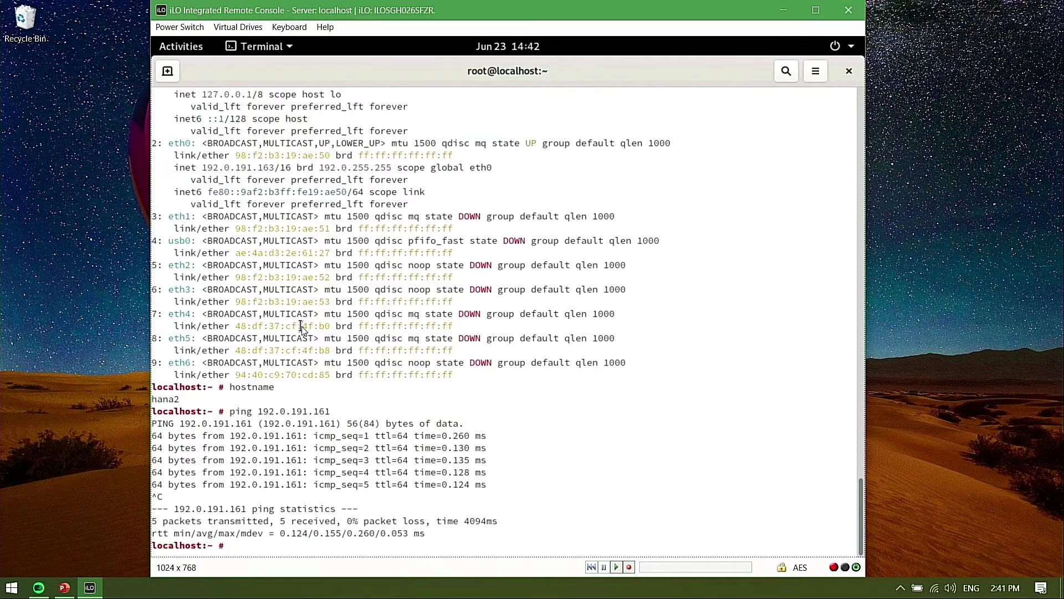
type("log")
key("BackSpace")
key("BackSpace")
key("BackSpace")
Exit the old shell and launch a fresh GNOME Terminal by searching 'ter' in Activities
type("exit")
key("Return")
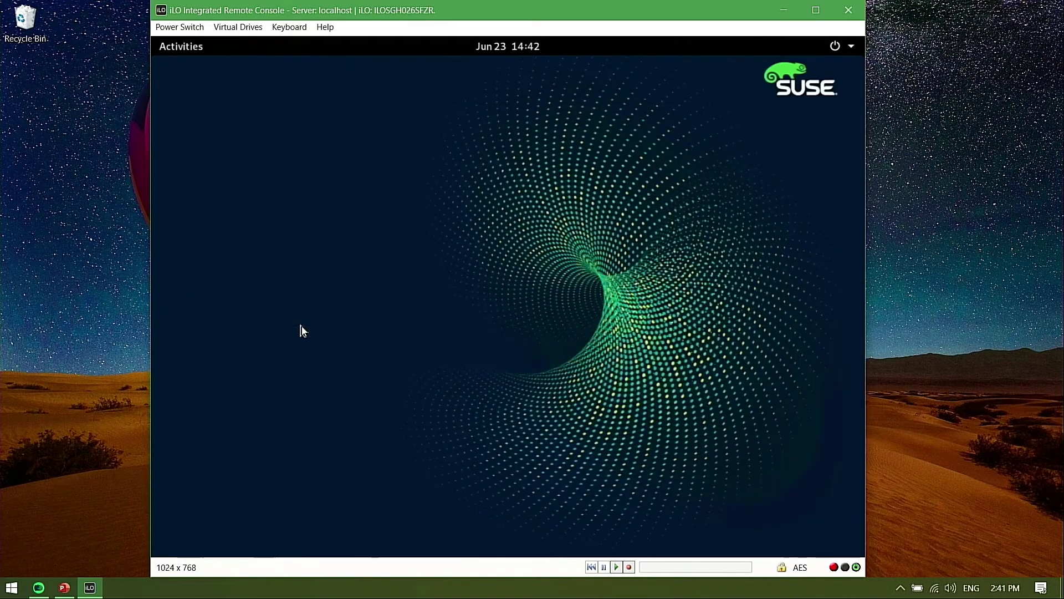
left_click(189, 46)
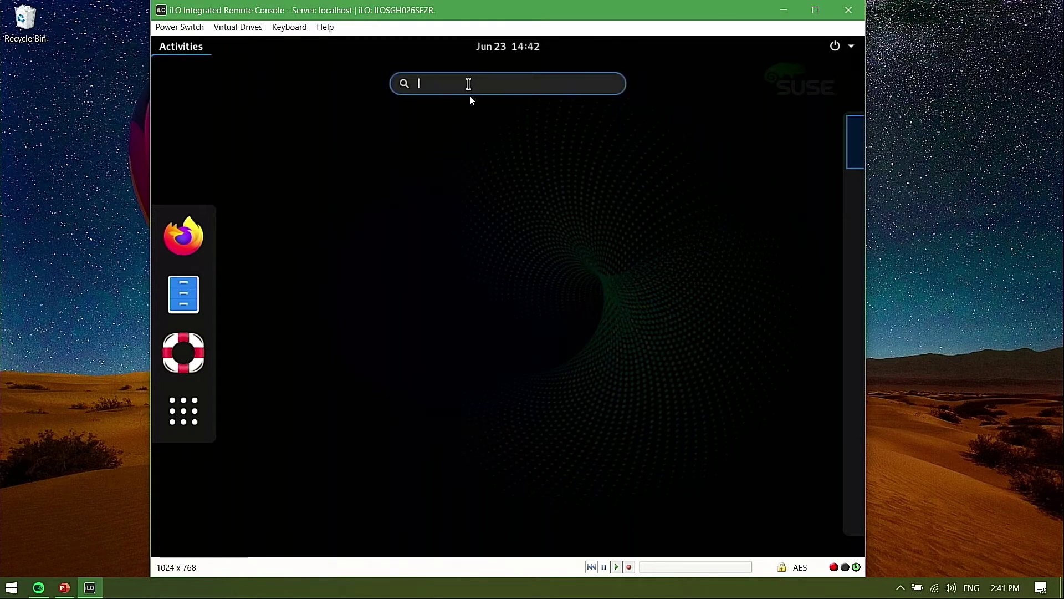
type("tl")
key("BackSpace")
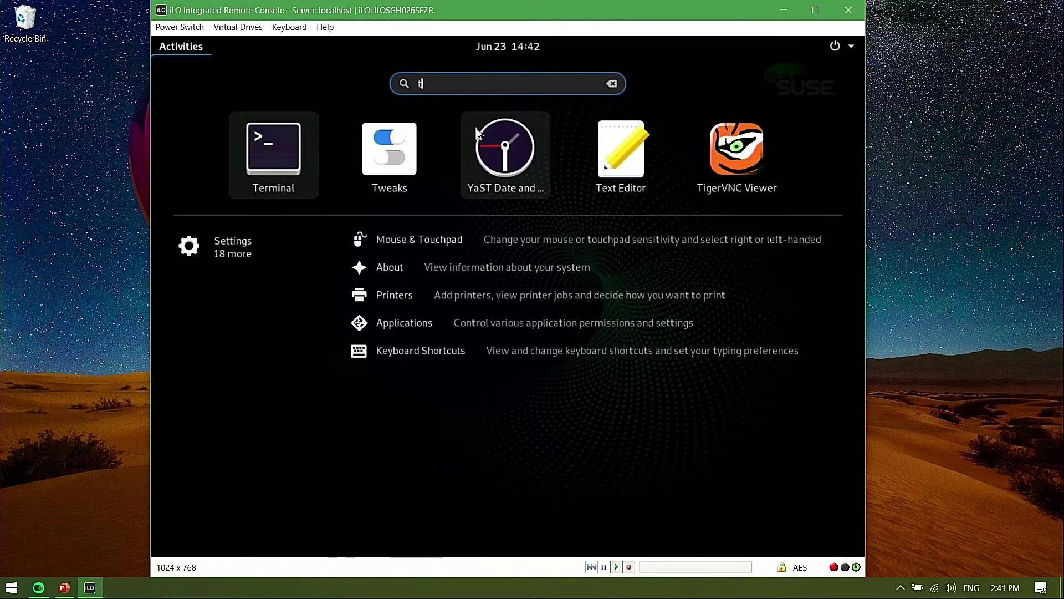
type("er")
left_click(478, 133)
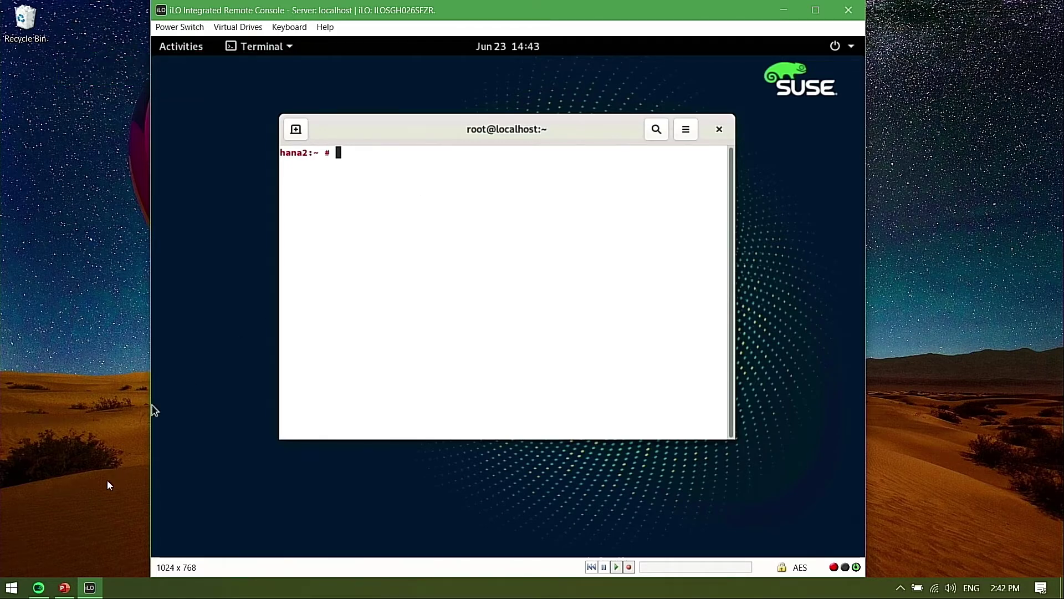
Bring the SSH client terminal forward and switch to the hana2 tmux window
left_click(38, 588)
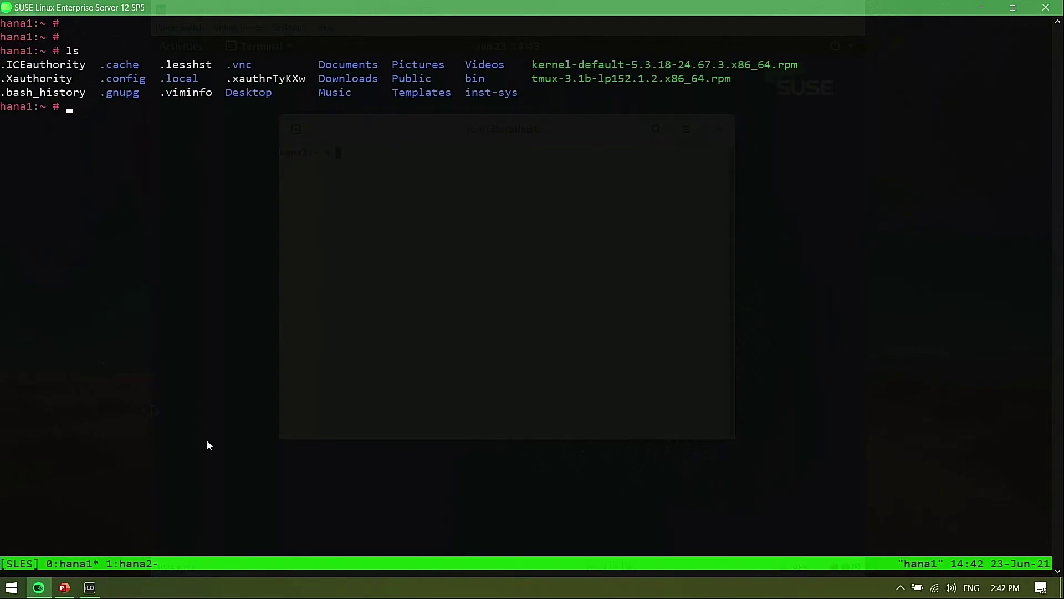
left_click(216, 190)
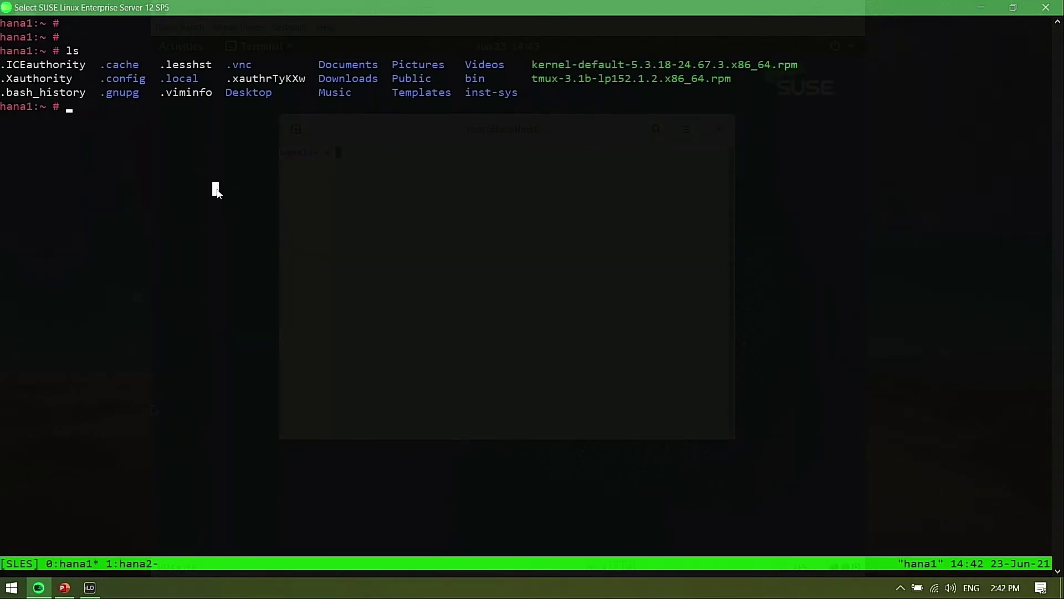
key("Return")
key("Return")
key("Return")
key("Return")
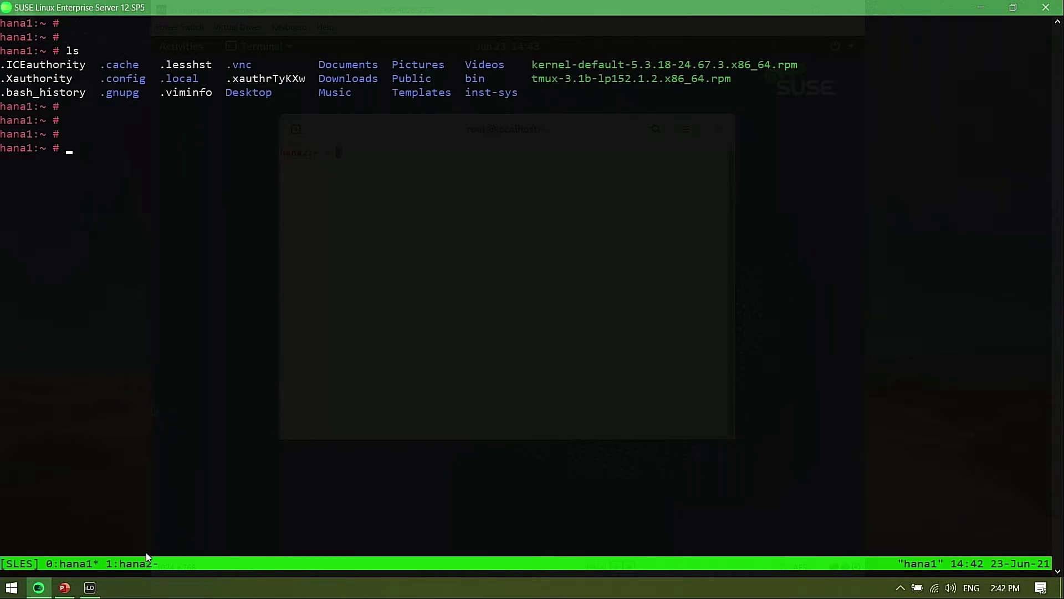
key("ctrl+b")
key("n")
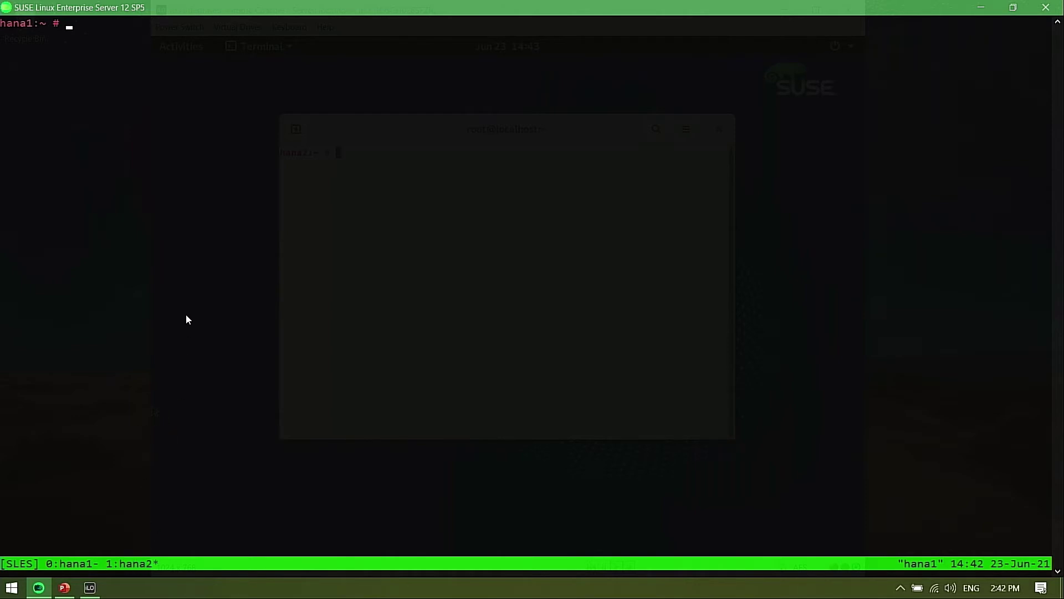
key("Return")
key("Return")
SSH to 192.0.191.163, accept the host key with 'yes', and submit the root password
type("ssh 192")
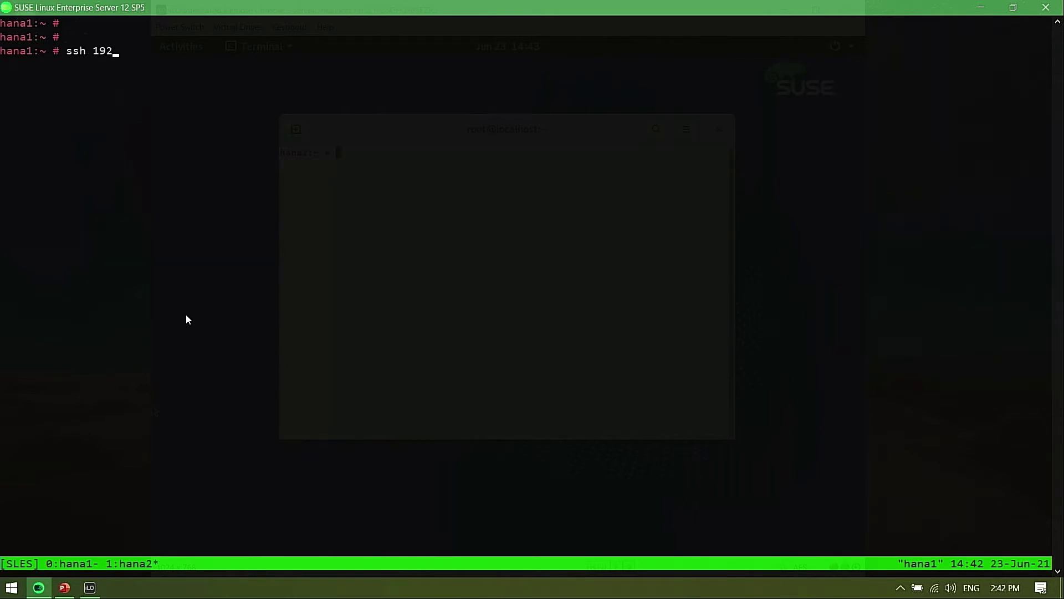
type(".168.")
type("0")
key("BackSpace")
key("BackSpace")
key("BackSpace")
key("BackSpace")
key("BackSpace")
type("0.191.163")
key("Return")
type("yes")
key("Return")
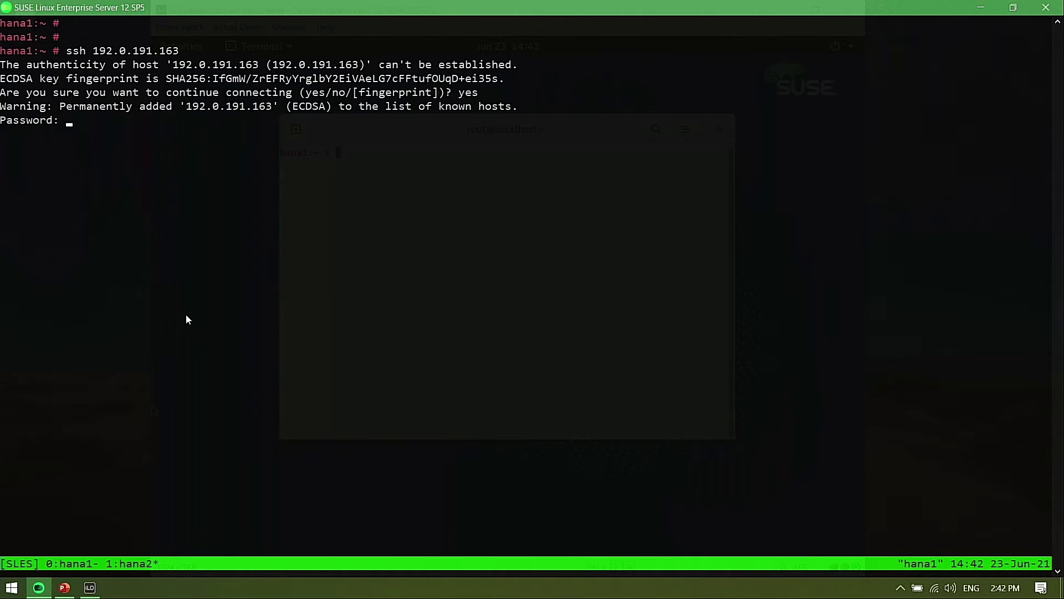
key("Return")
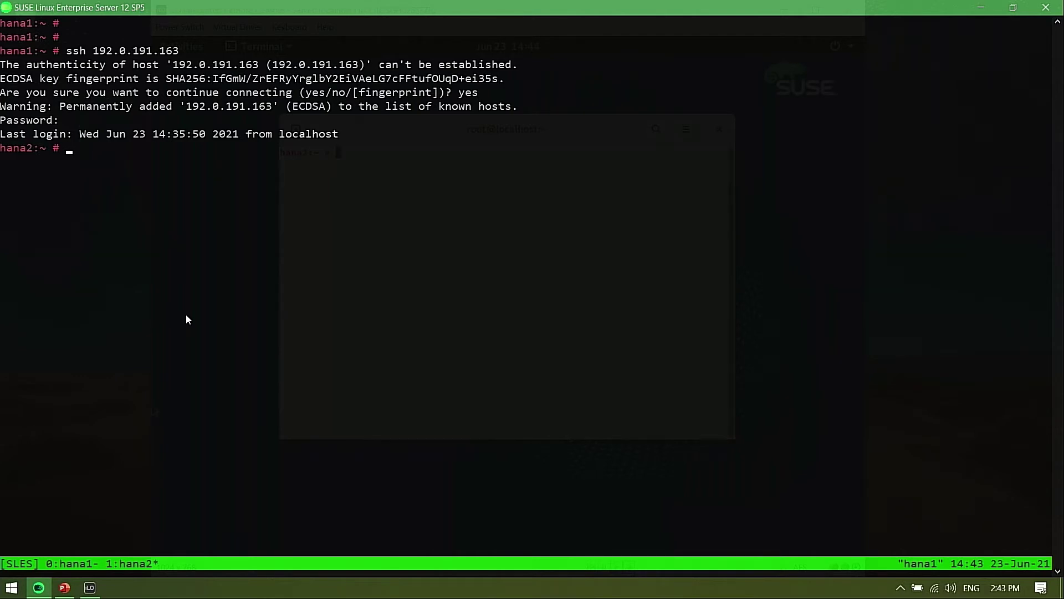
Clear the screen, launch yast, and open Security and Users > User and Group Management
key("Return")
key("Return")
type("clear")
key("Return")
type("yast")
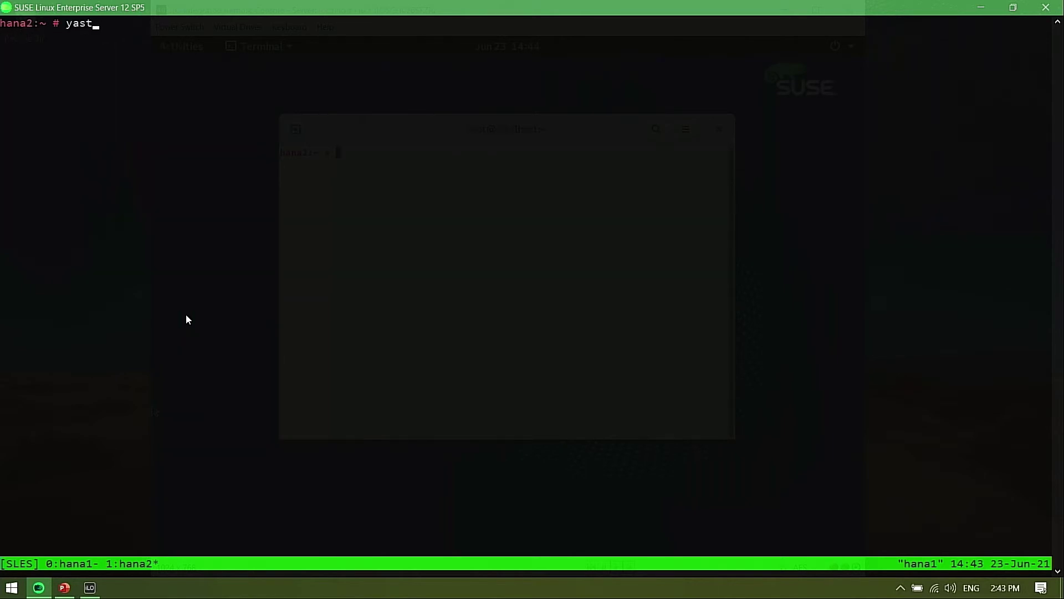
key("Return")
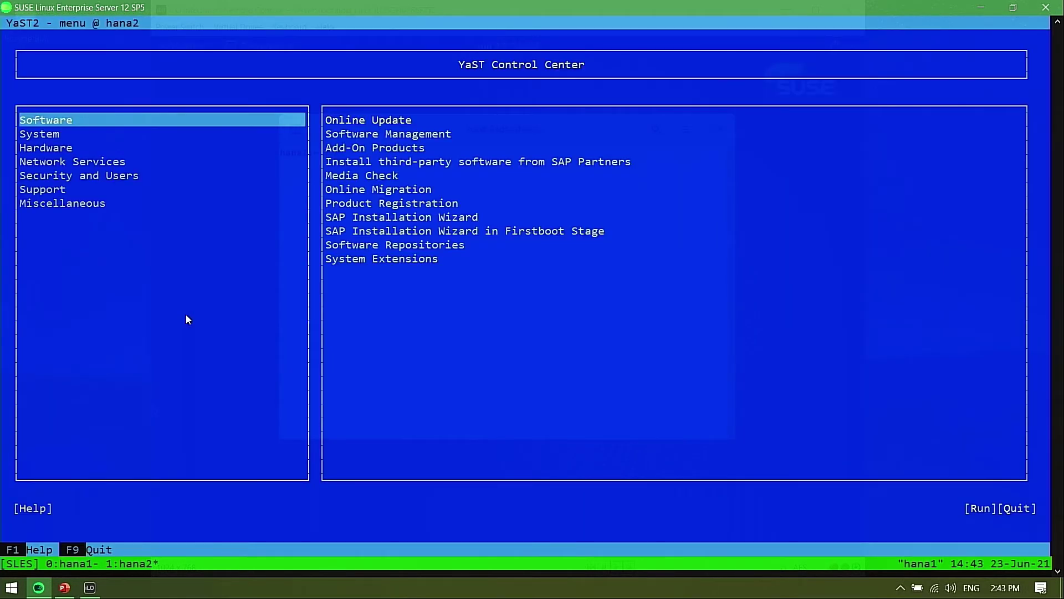
key("Down")
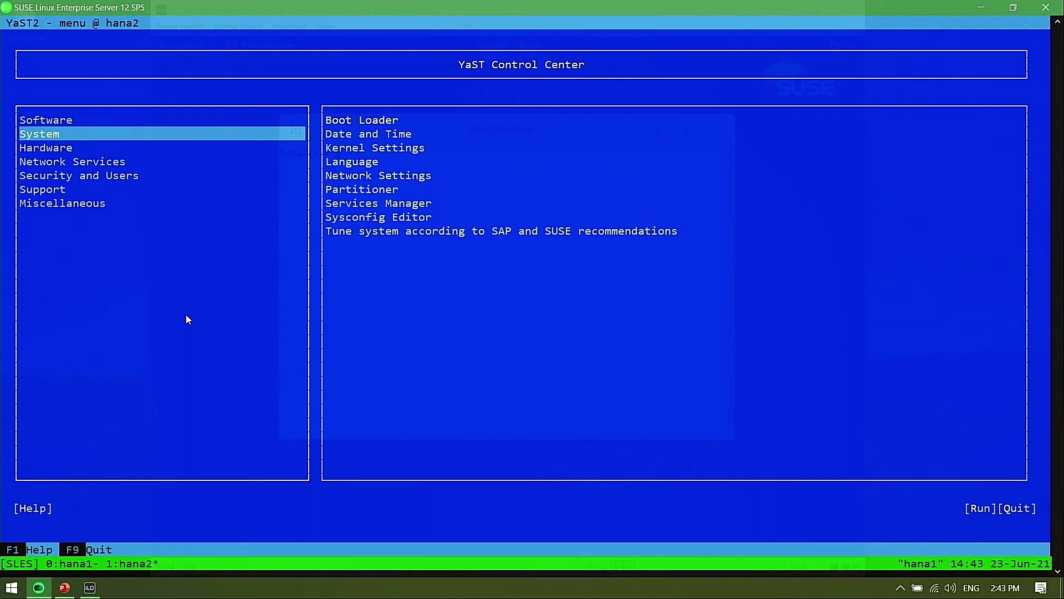
key("Down")
key("Down")
key("Down")
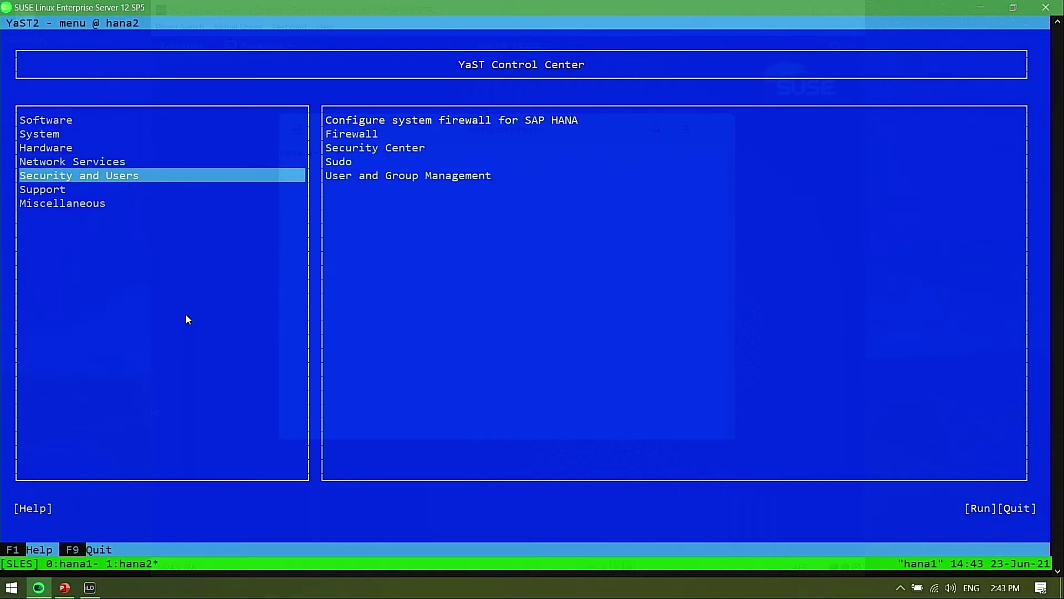
key("Tab")
key("Down")
key("Down")
key("Down")
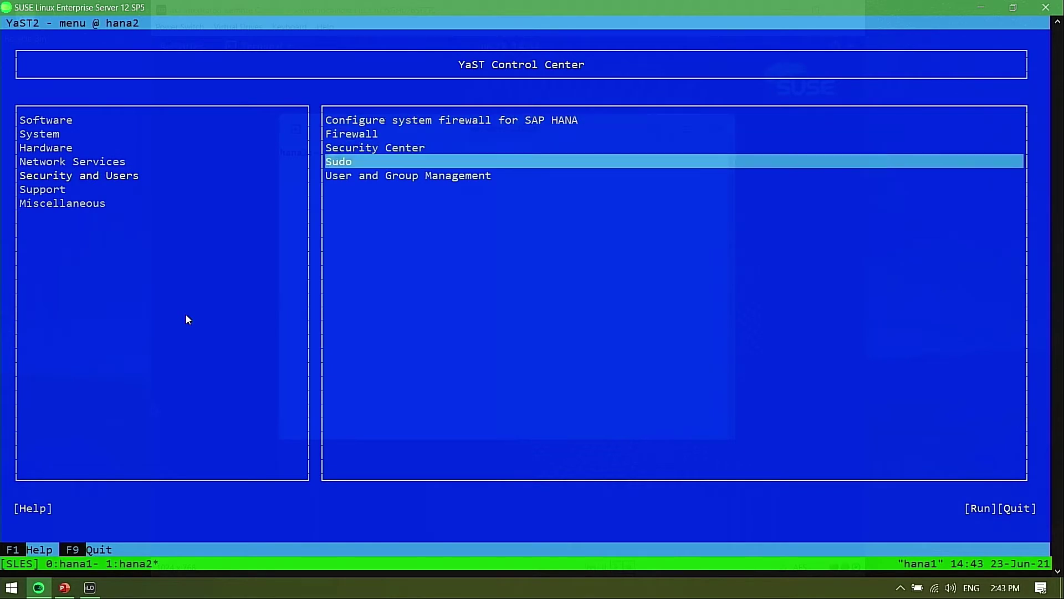
key("Down")
key("Return")
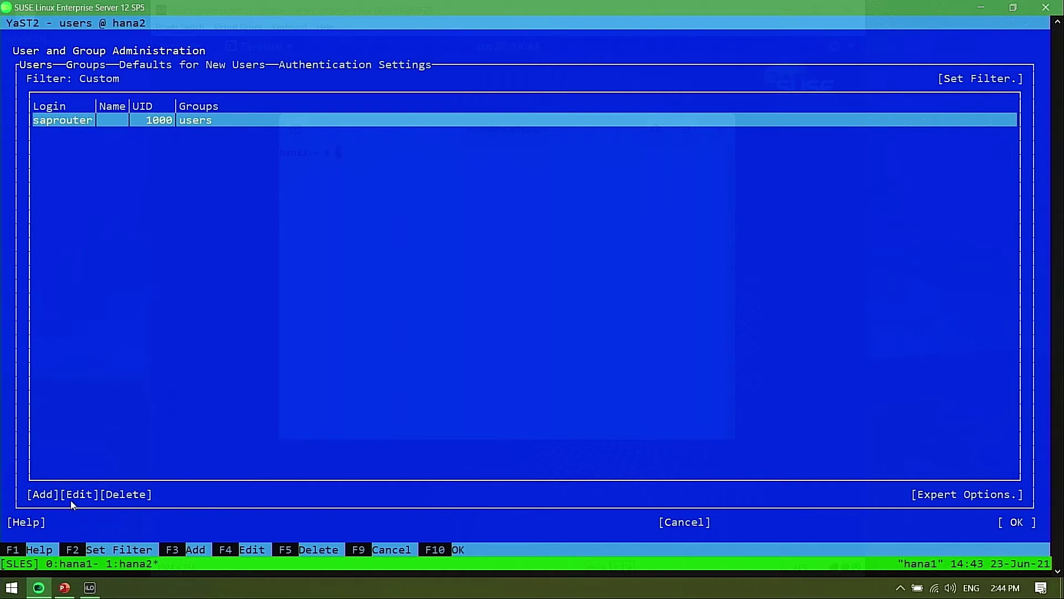
Add local user hdbadm with its password, accept the too-simple warning, save, and quit YaST
key("F3")
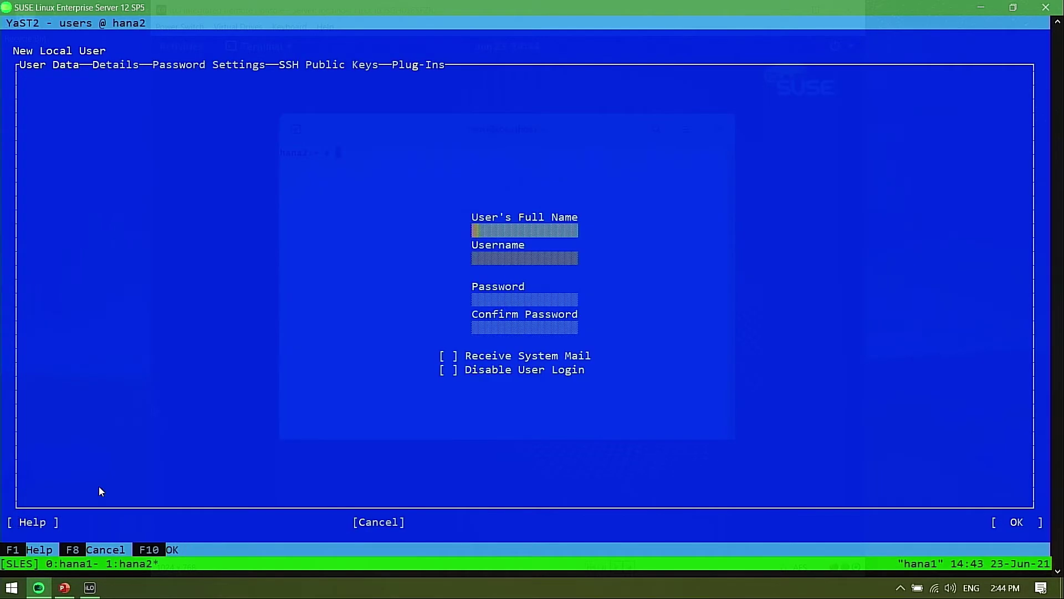
type("hdbadm")
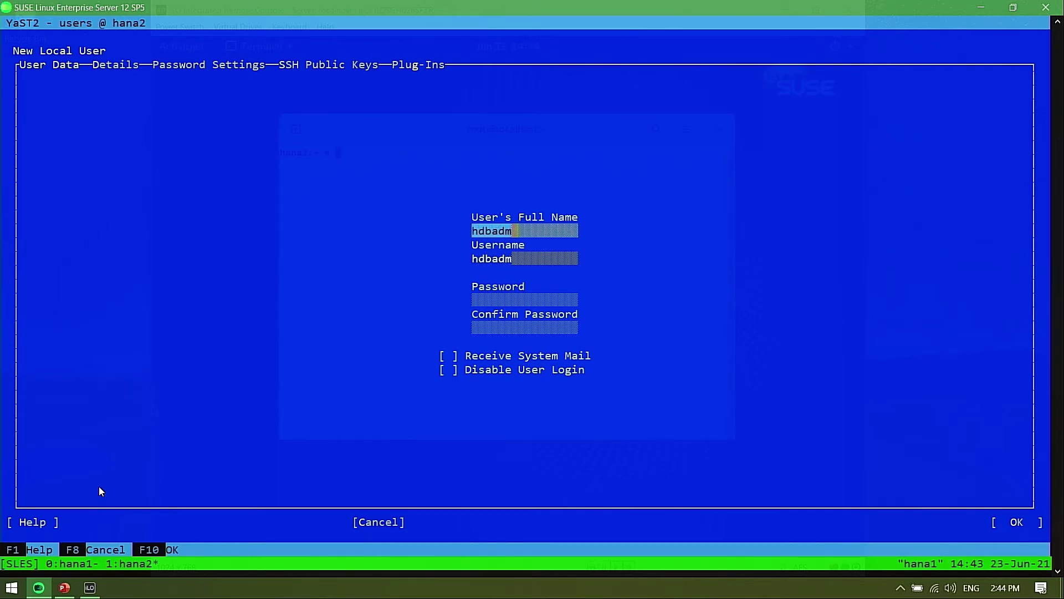
key("Tab")
key("Tab")
type("********")
key("Tab")
type("********")
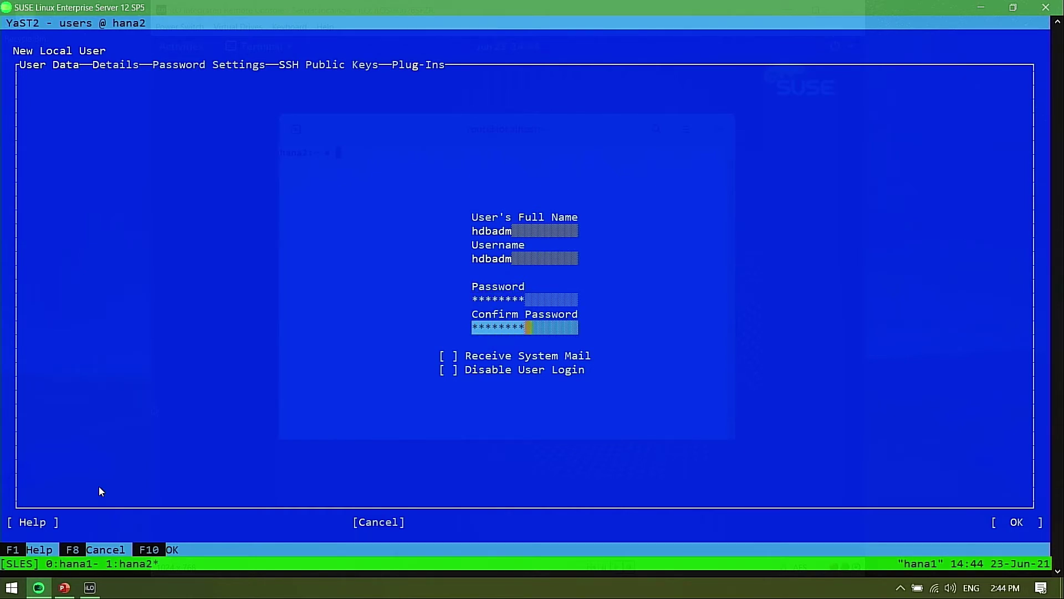
key("F10")
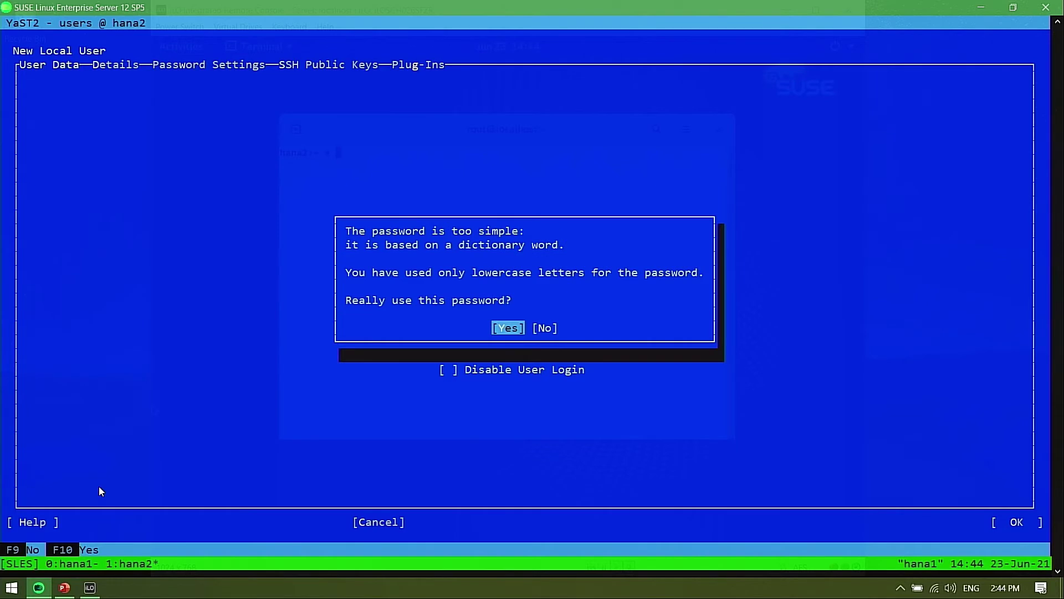
key("Return")
key("F10")
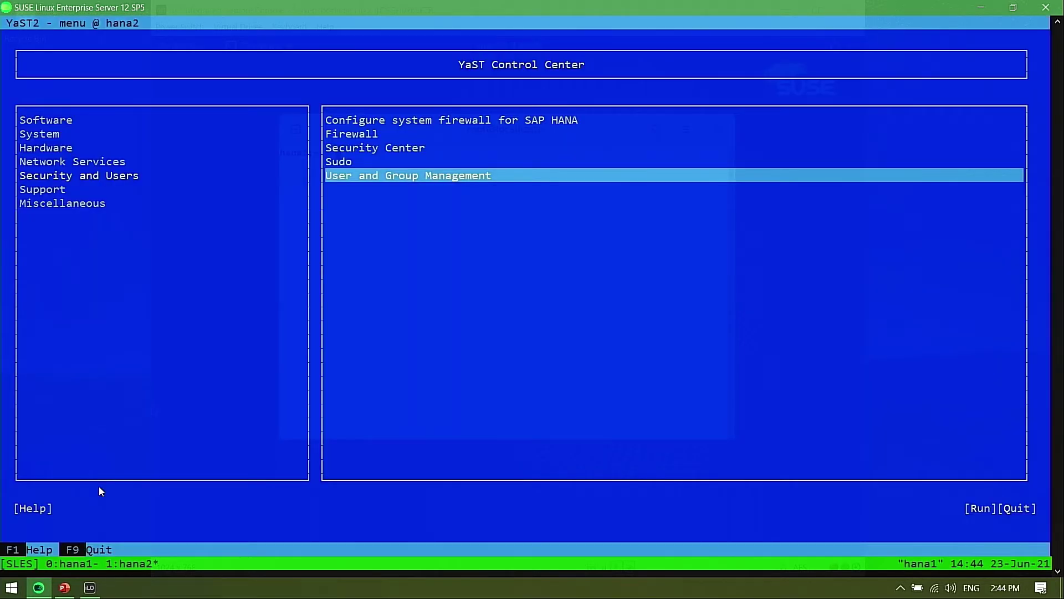
key("F9")
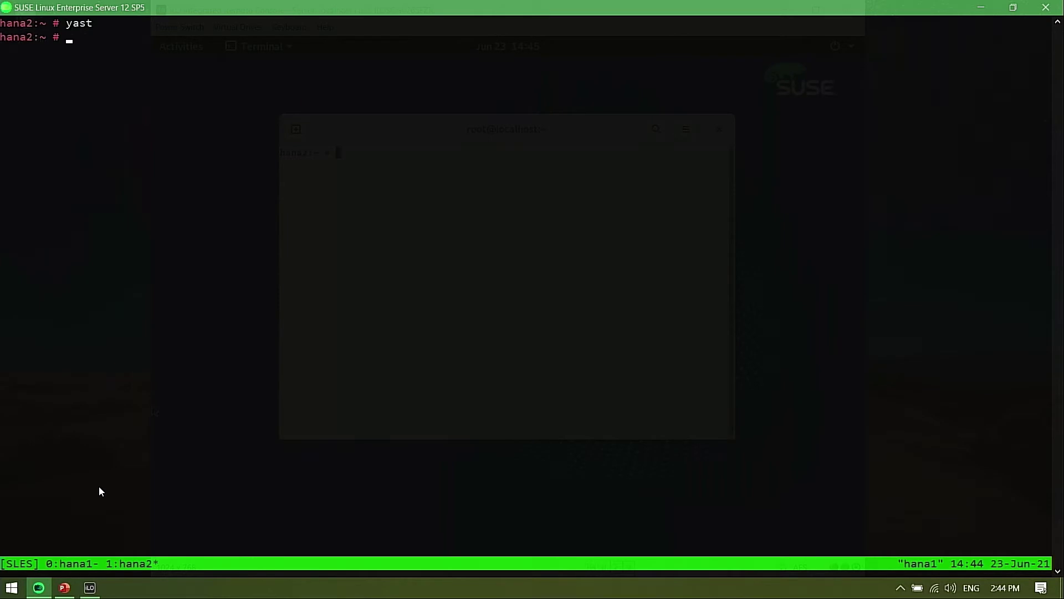
Verify 'su - hdbadm' works, then log out back to root
type("su - hdbadm")
key("Return")
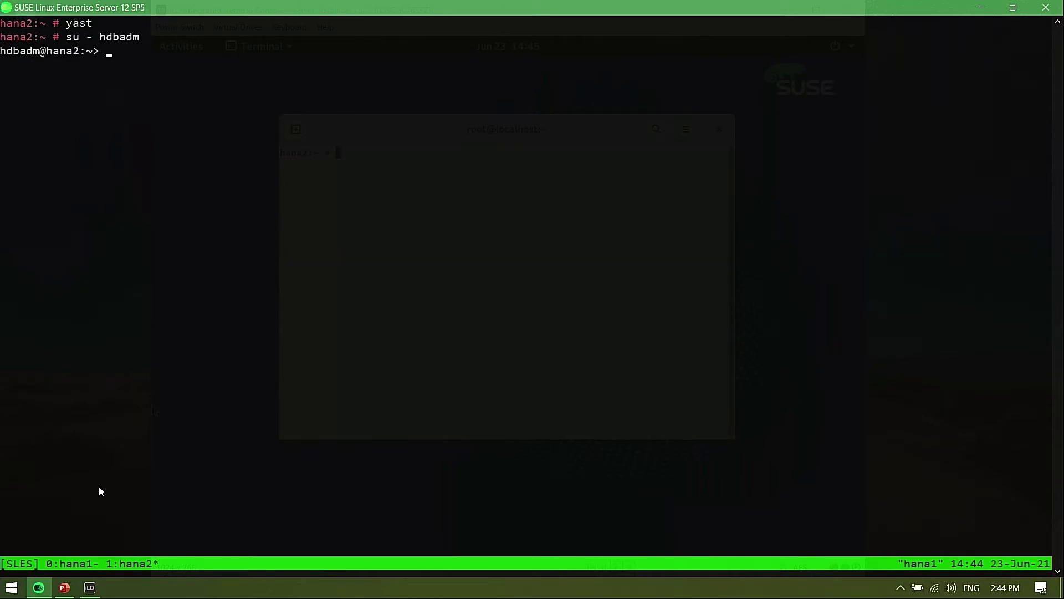
type("logout")
key("Return")
Launch Remote Desktop Connection from the Windows Run prompt with mstsc
key("super+r")
type("msts")
key("Return")
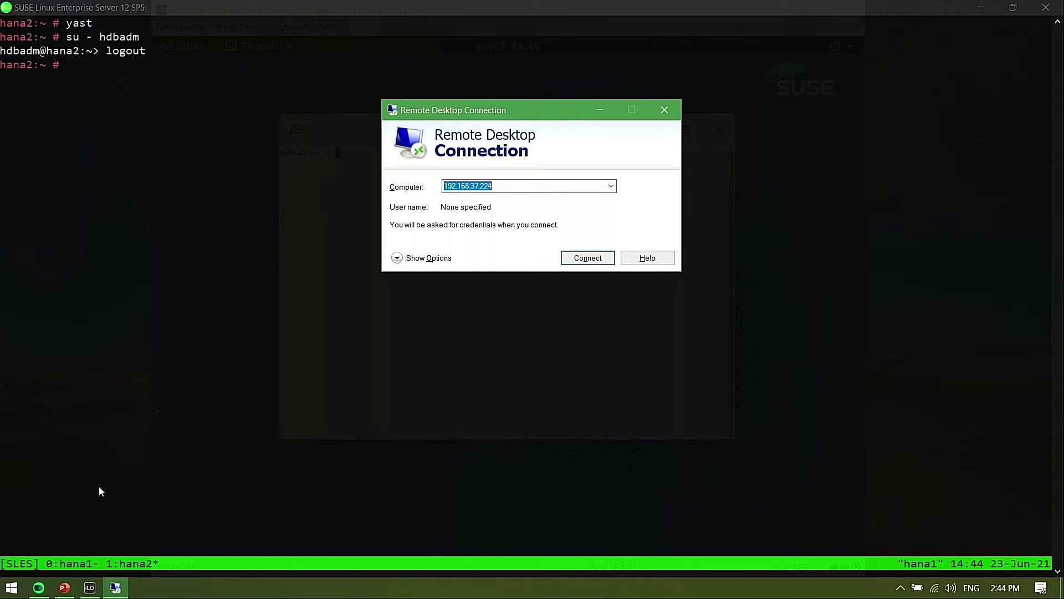
Connect to 192.0.191.163, trust the certificate, and enter hdbadm and its password at the xrdp login
type("192.0.191.")
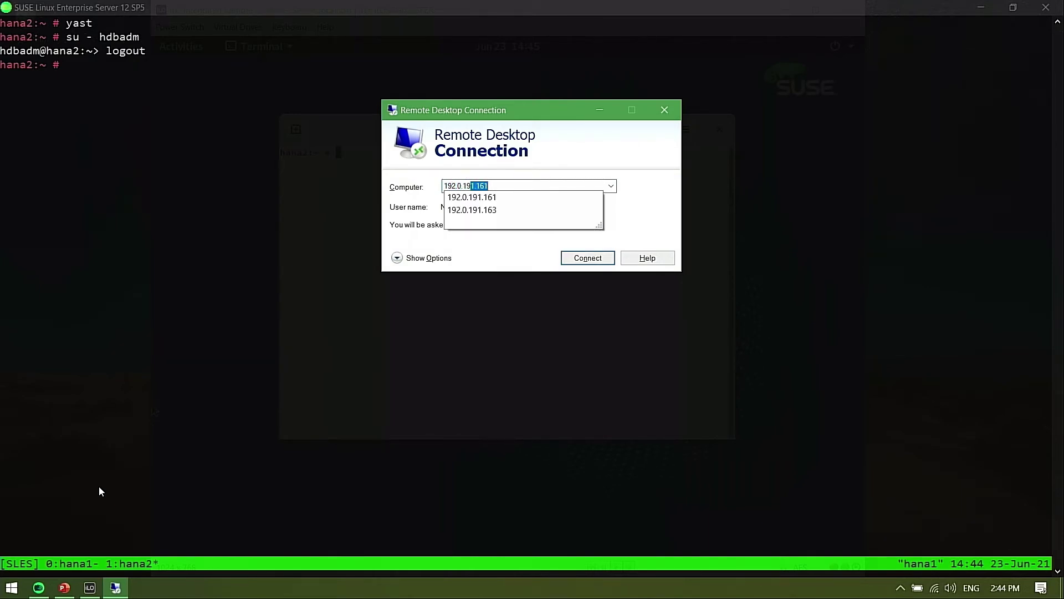
type("163")
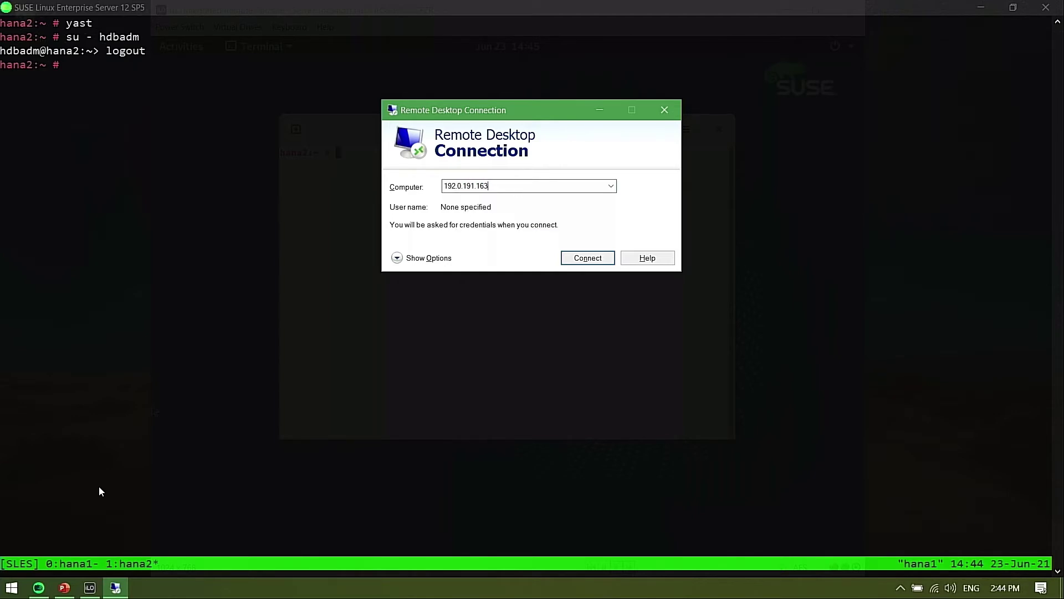
left_click(588, 258)
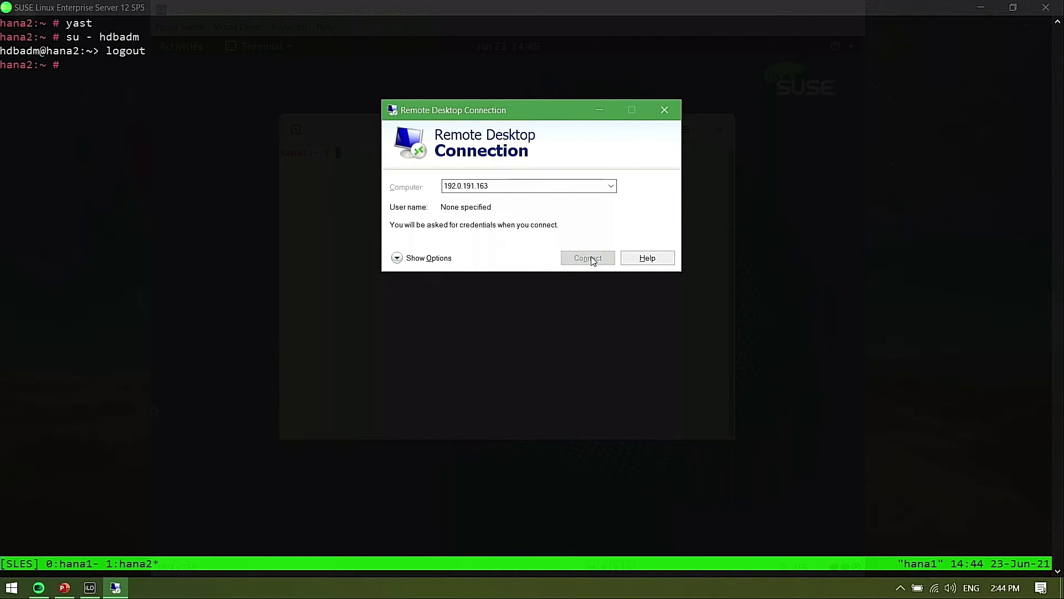
left_click(589, 251)
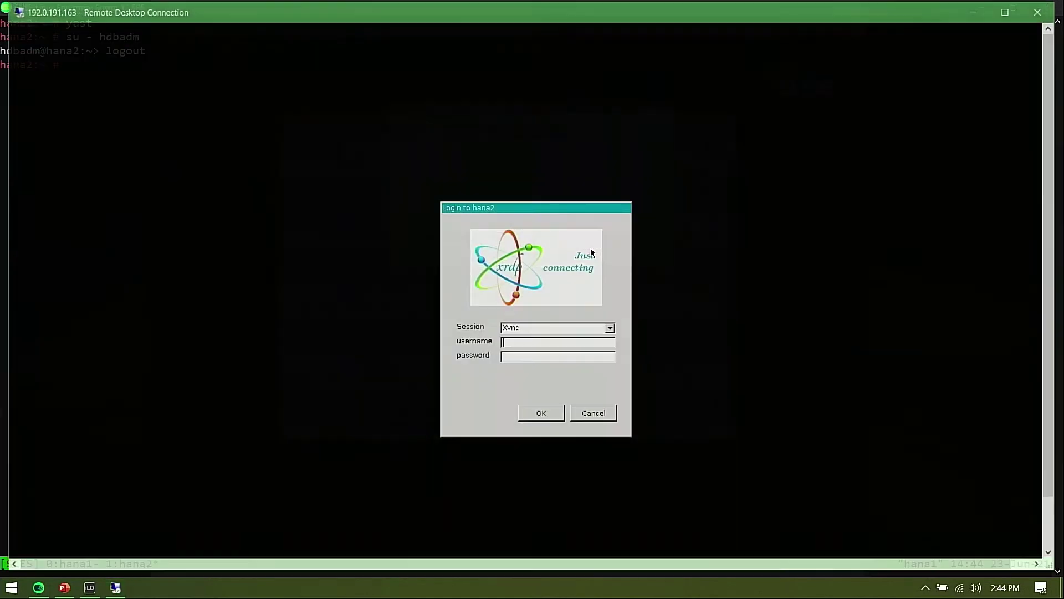
type("hdbadm")
key("Tab")
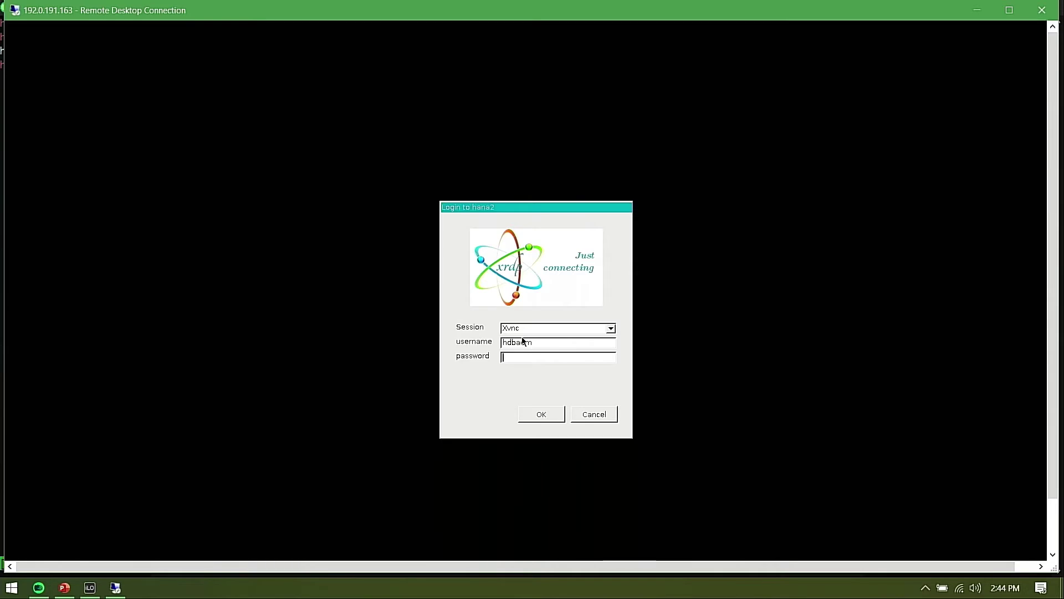
type("*********")
Log in to the hdbadm desktop, go full screen, and launch Terminal from the Activities search
left_click(542, 414)
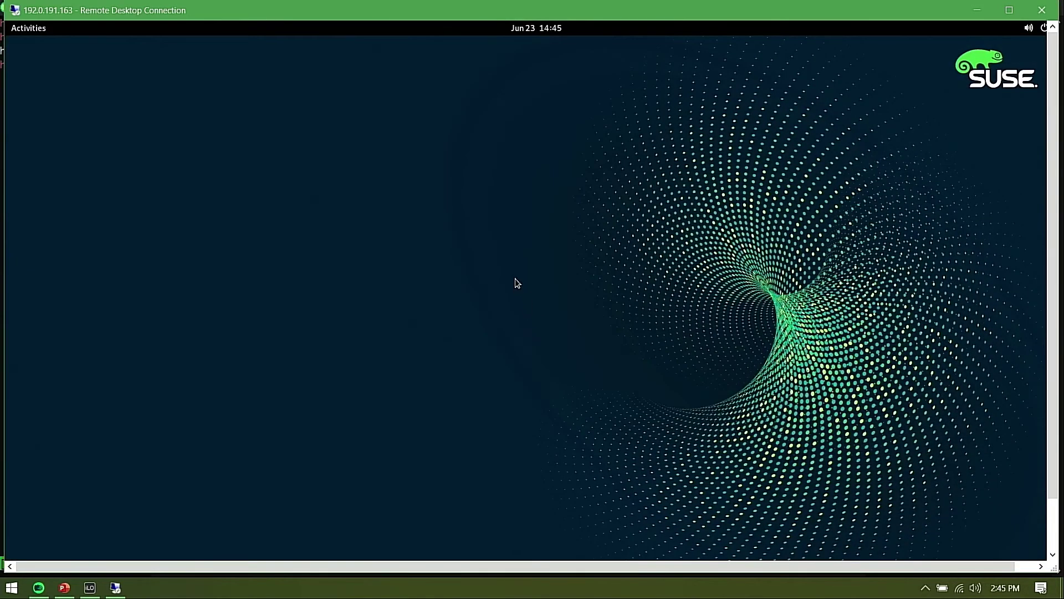
double_click(494, 12)
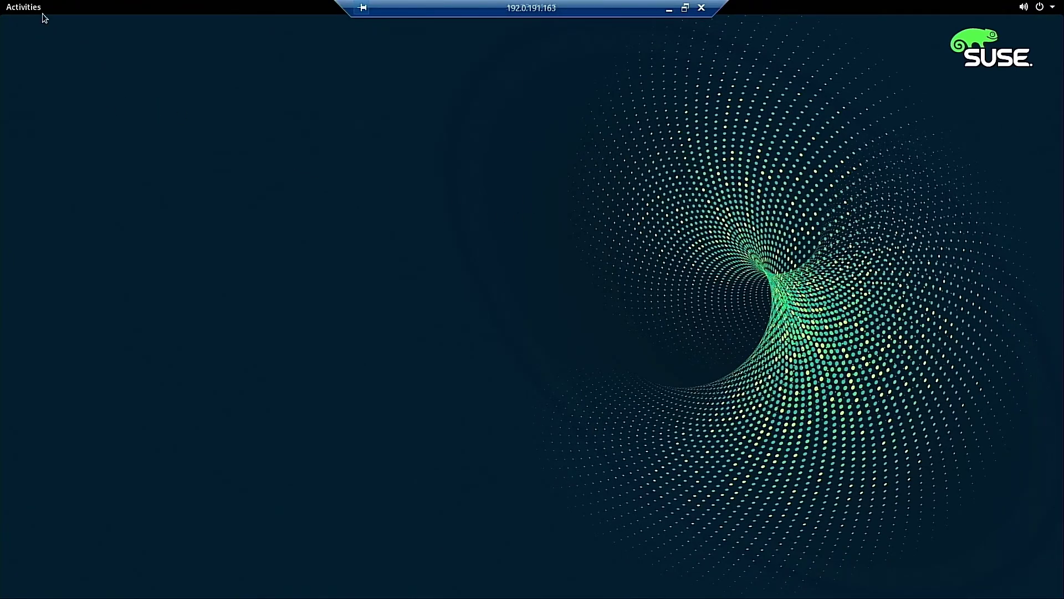
left_click(14, 8)
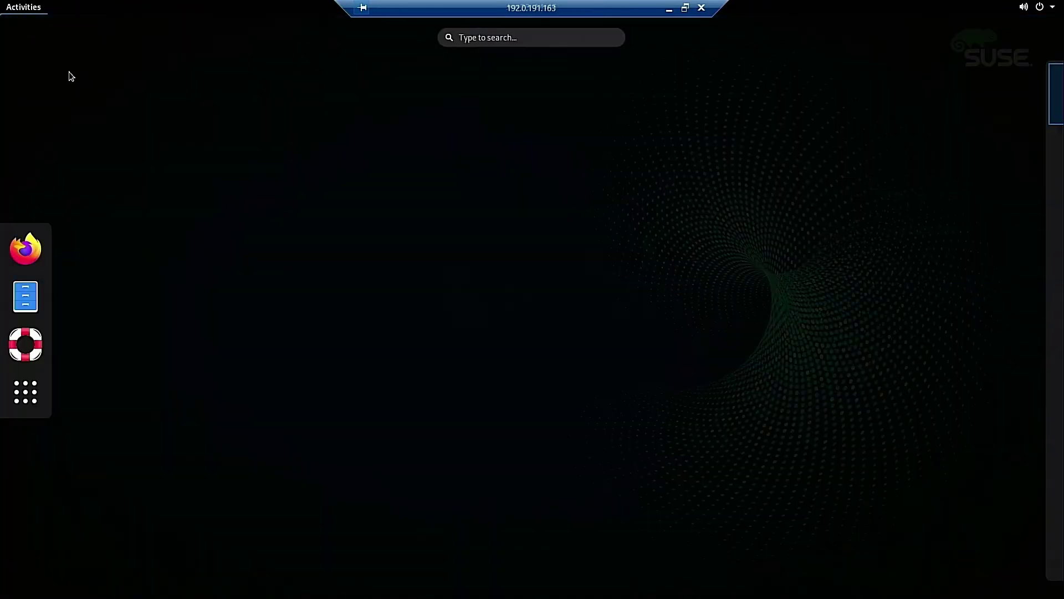
left_click(26, 397)
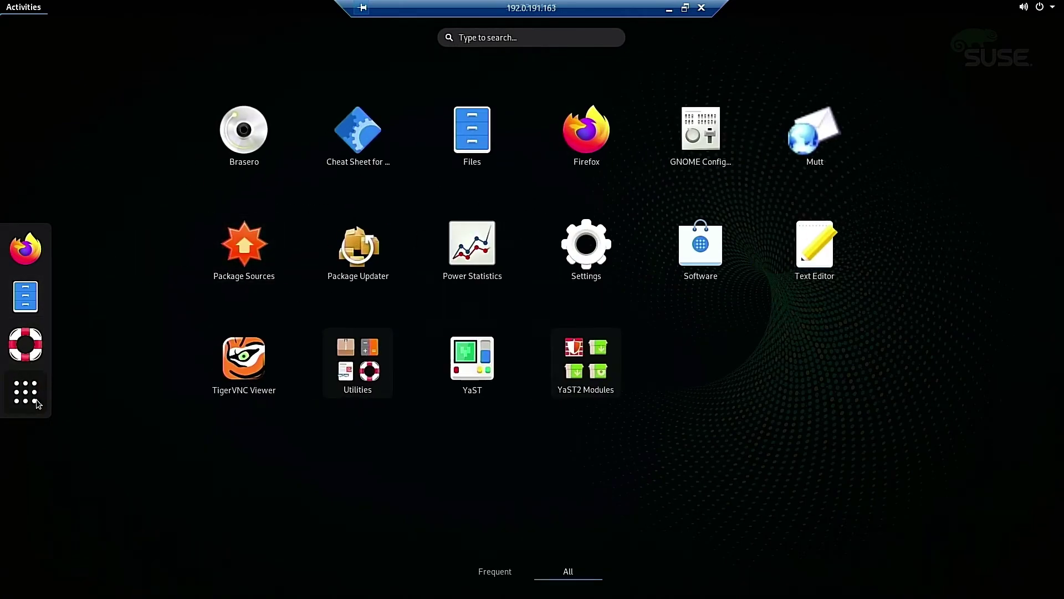
left_click(37, 403)
type("ter")
left_click(486, 124)
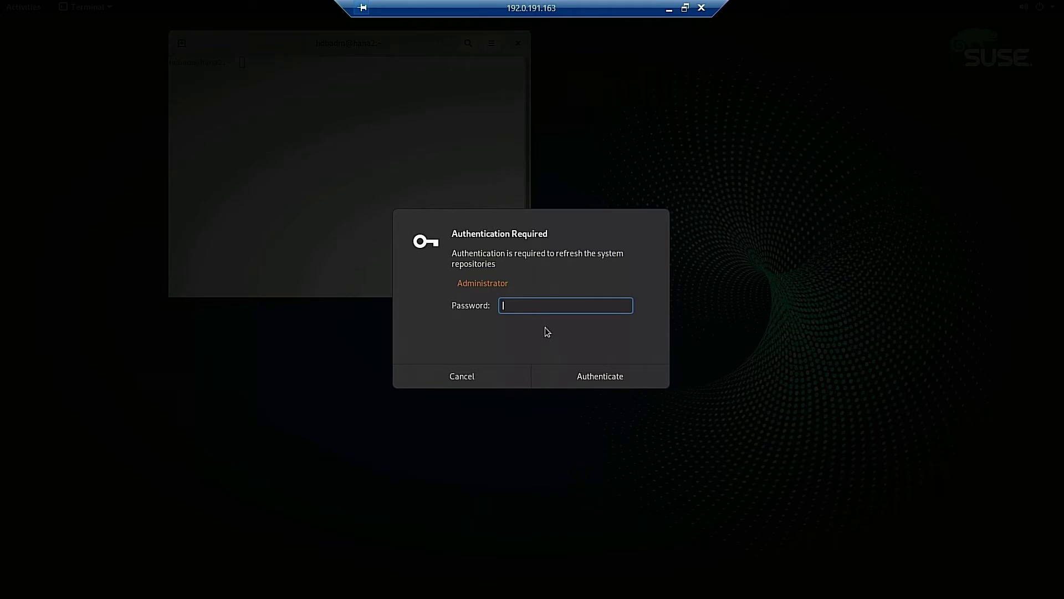
Authenticate the repository refresh prompt, close the terminal, and disconnect the remote session
type("•••••")
key("Return")
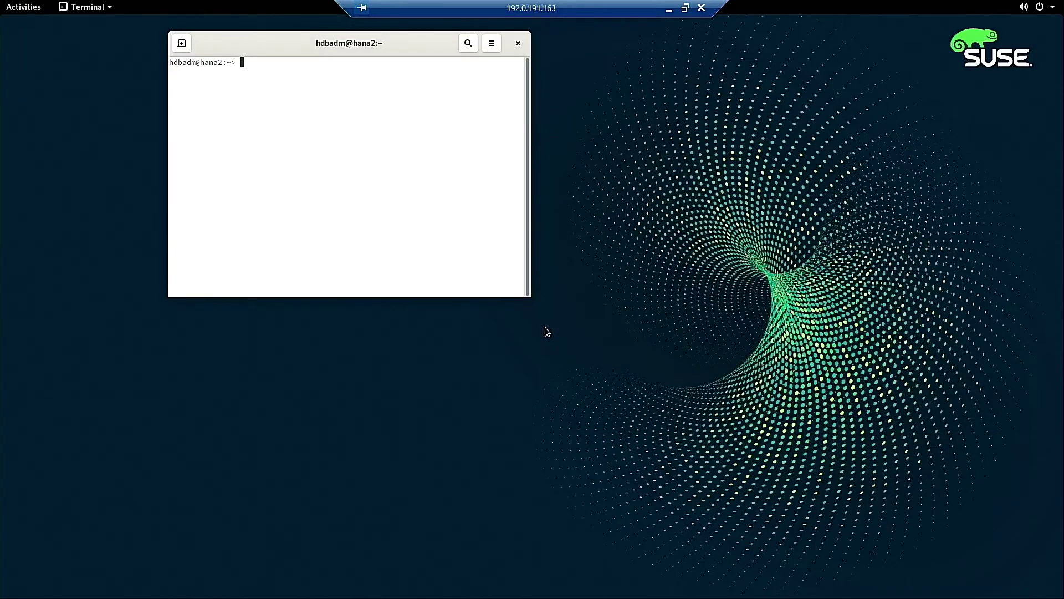
left_click(520, 43)
left_click(702, 9)
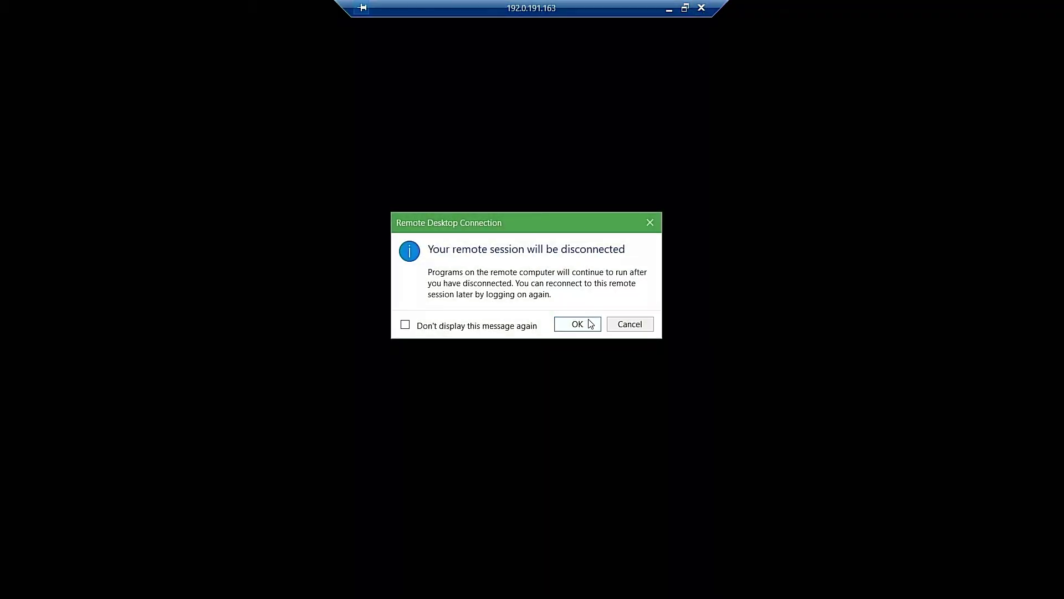
left_click(588, 321)
Run lsblk on hana2 and point out the unused 894.2G disks sda and sdb
left_click(664, 110)
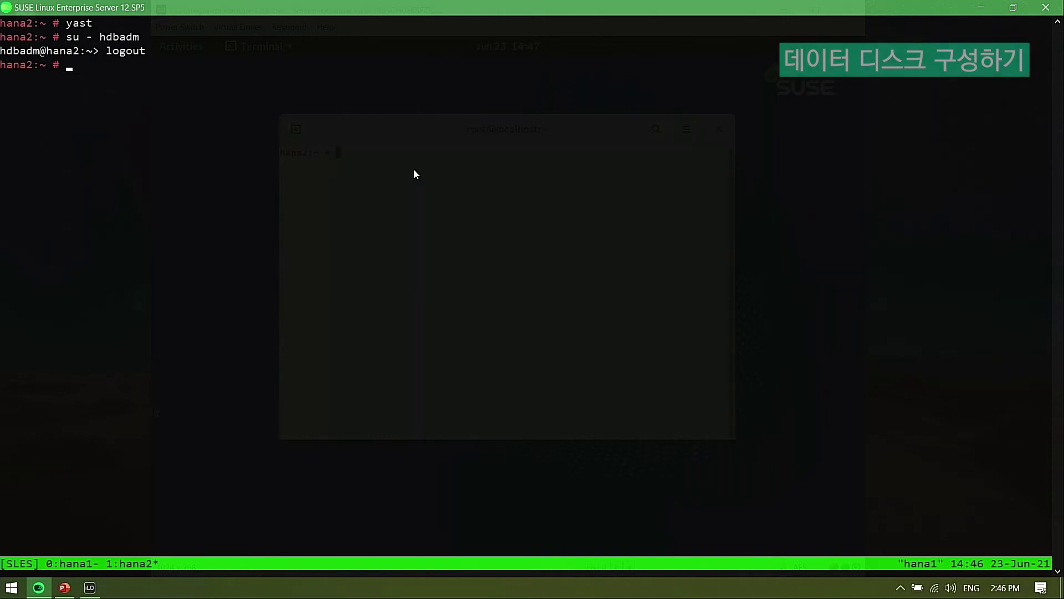
type("lsblk")
key("Return")
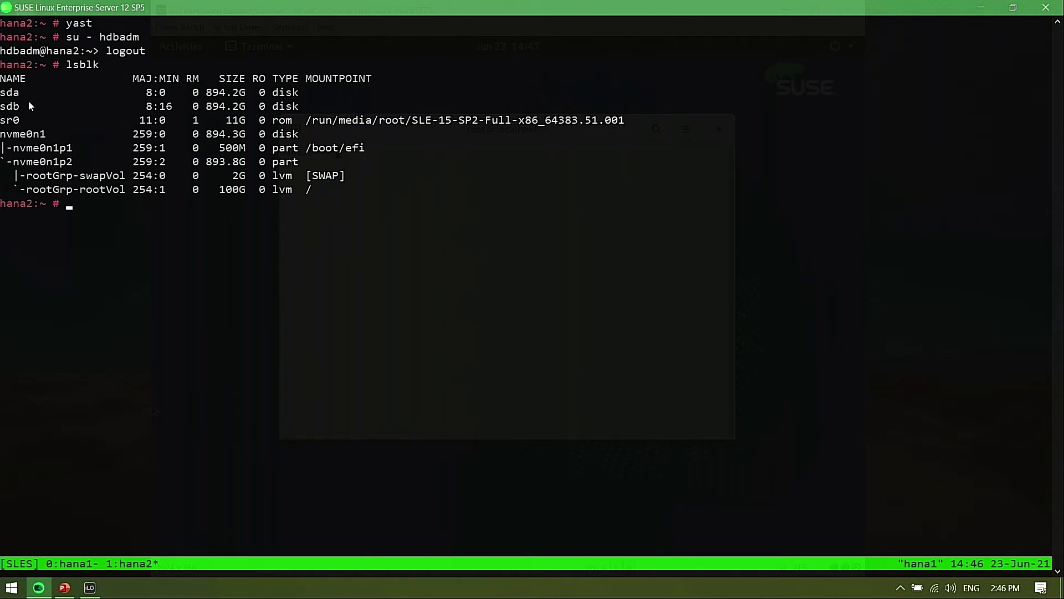
left_click_drag(8, 93, 32, 106)
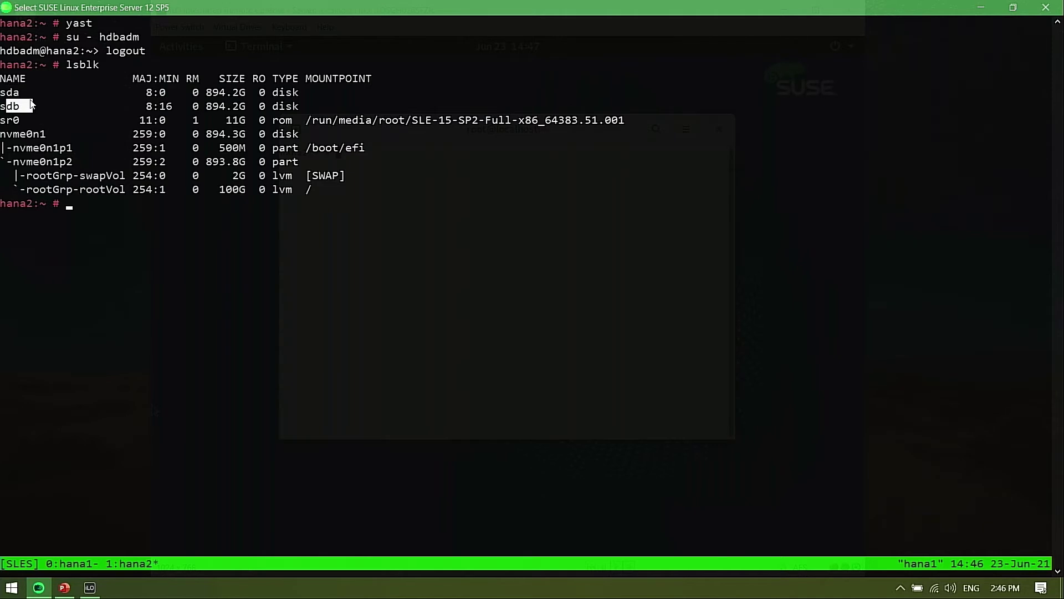
left_click(84, 105)
type("yast")
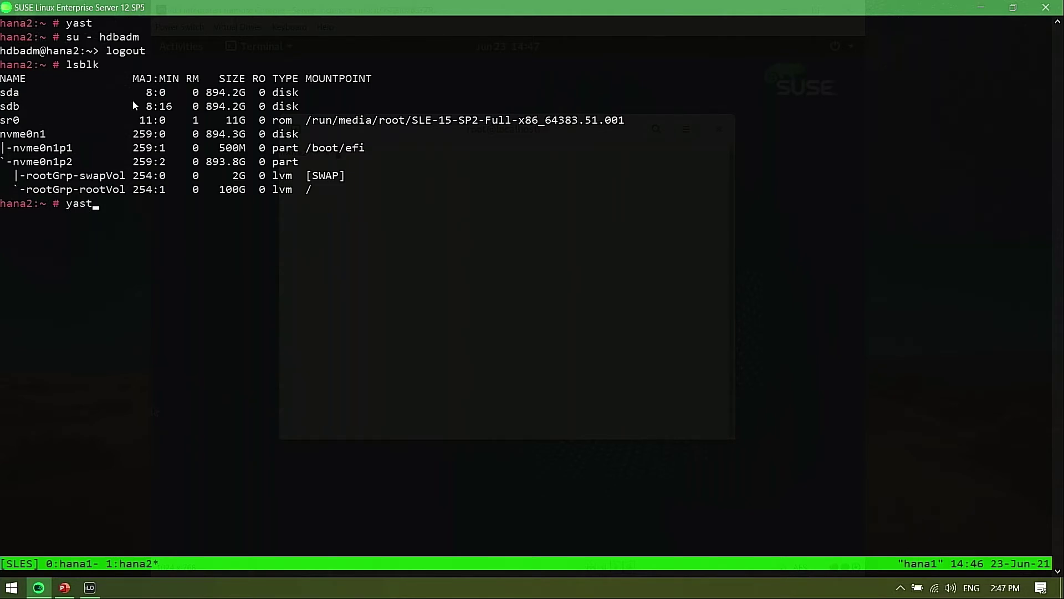
Open YaST's Expert Partitioner, accept the warning, and show Volume Management with rootGrp
key("Return")
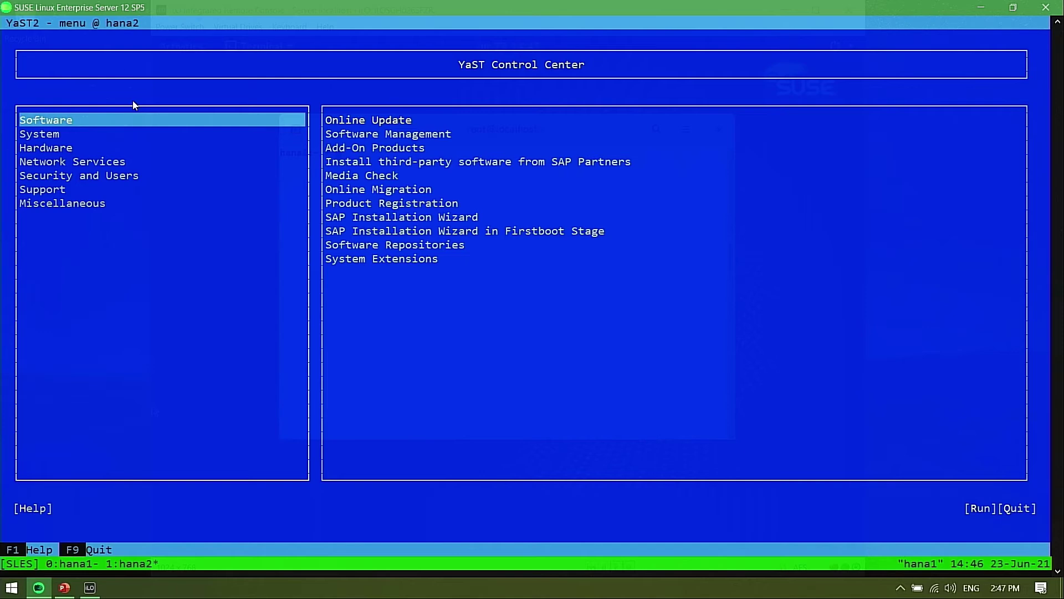
key("Down")
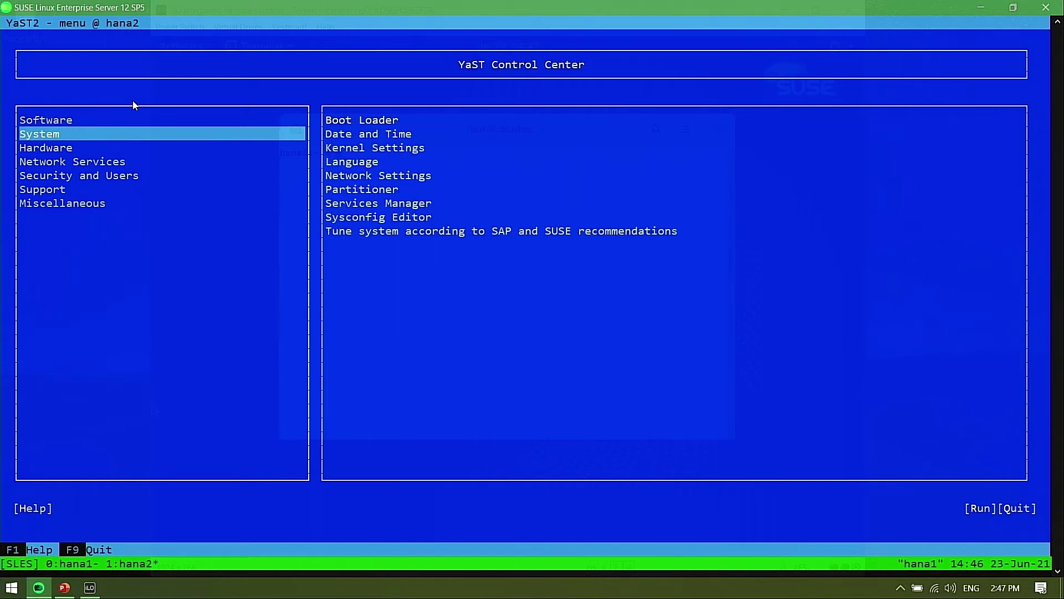
key("Tab")
key("Down")
key("Down")
key("Down")
key("Down")
key("Down")
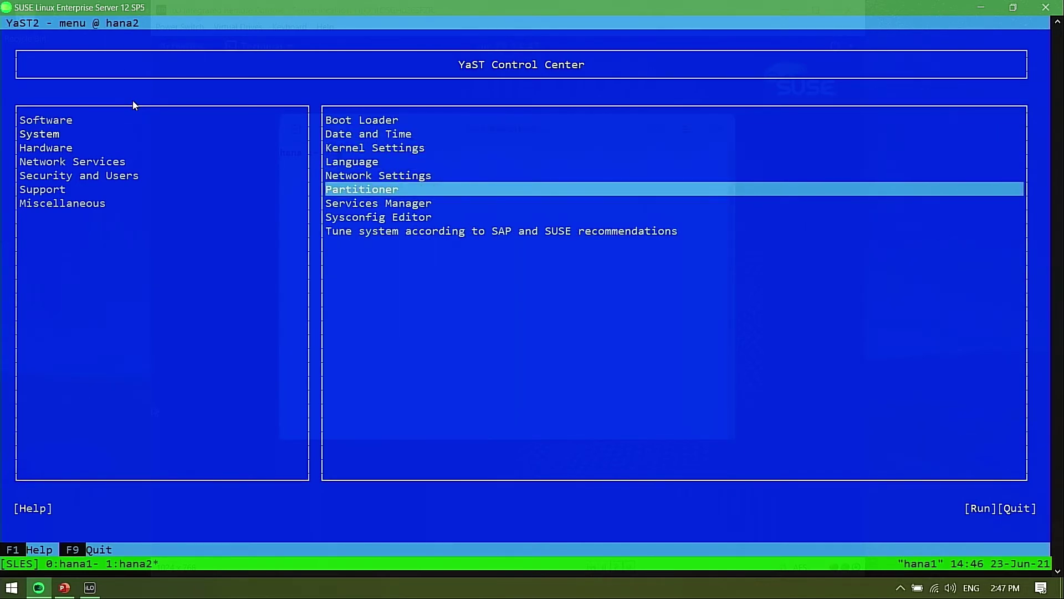
key("Return")
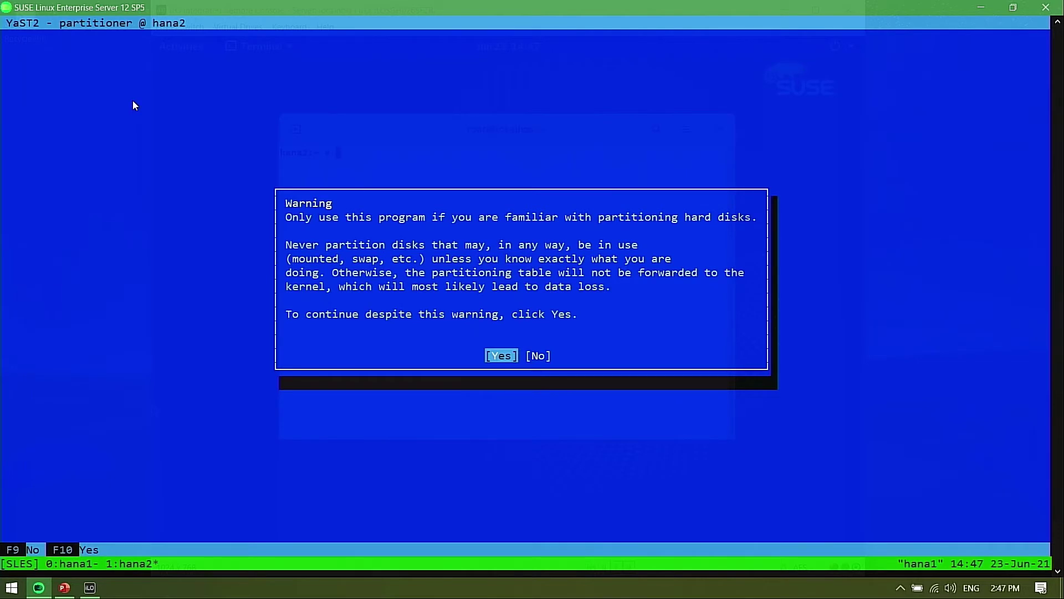
key("Return")
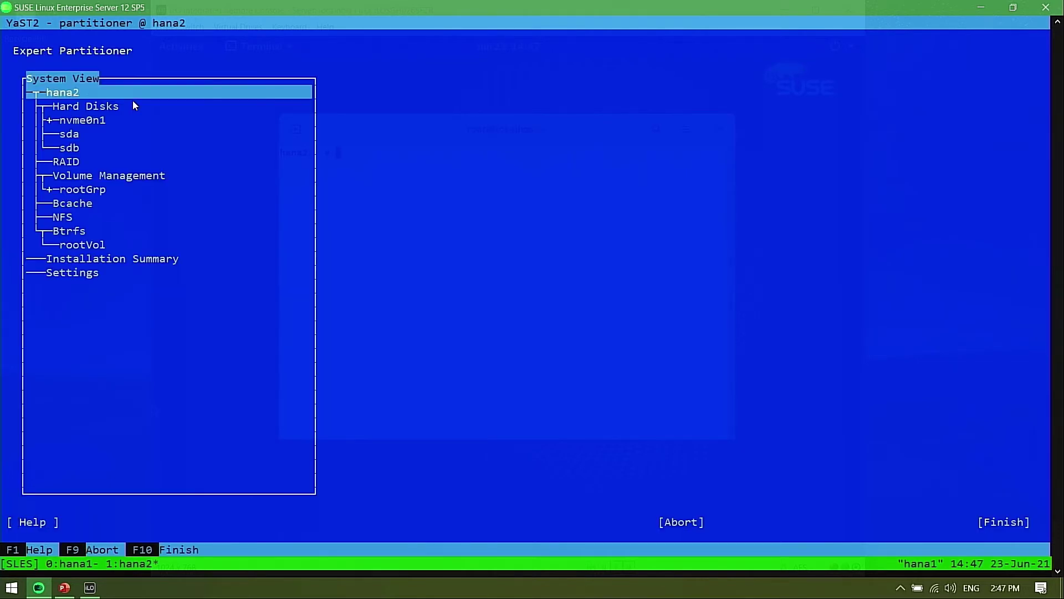
key("Down")
key("Down")
key("Down")
key("Down")
key("Down")
key("Down")
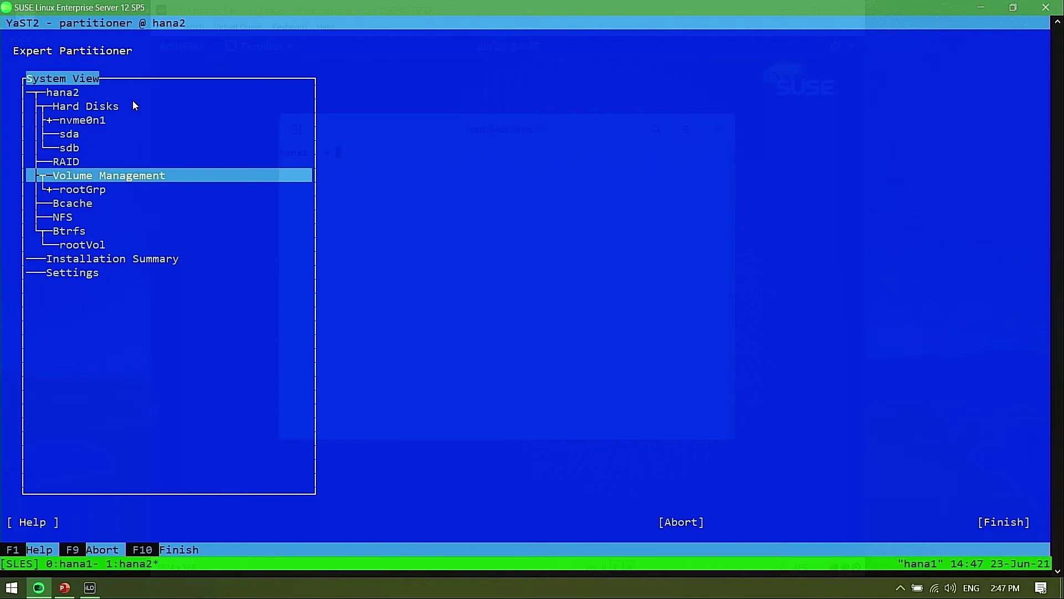
key("Return")
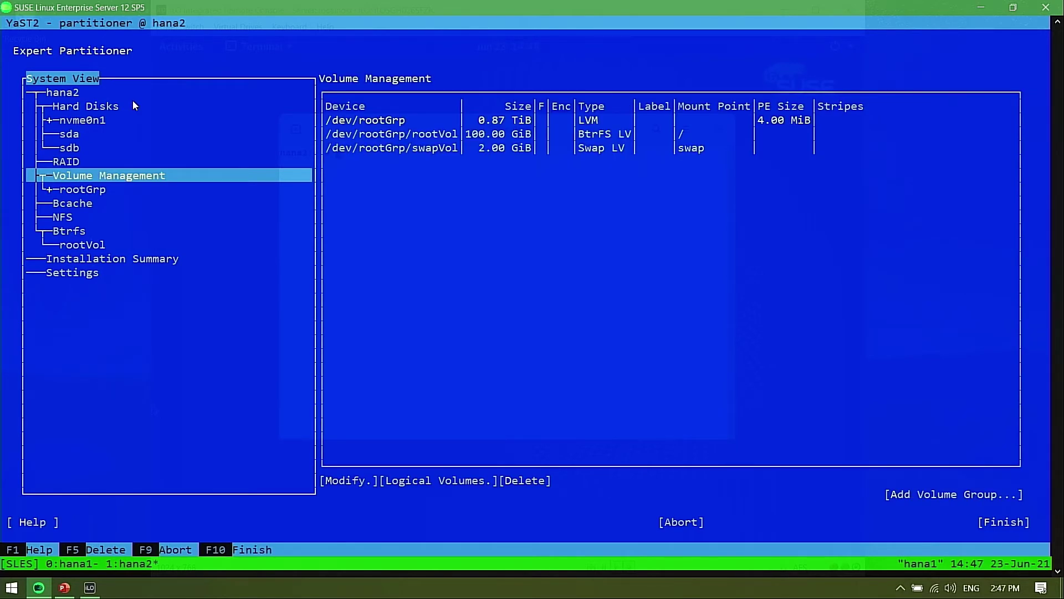
Create volume group dataGrp from /dev/sda and /dev/sdb, totalling 1.75 TiB
left_click(907, 495)
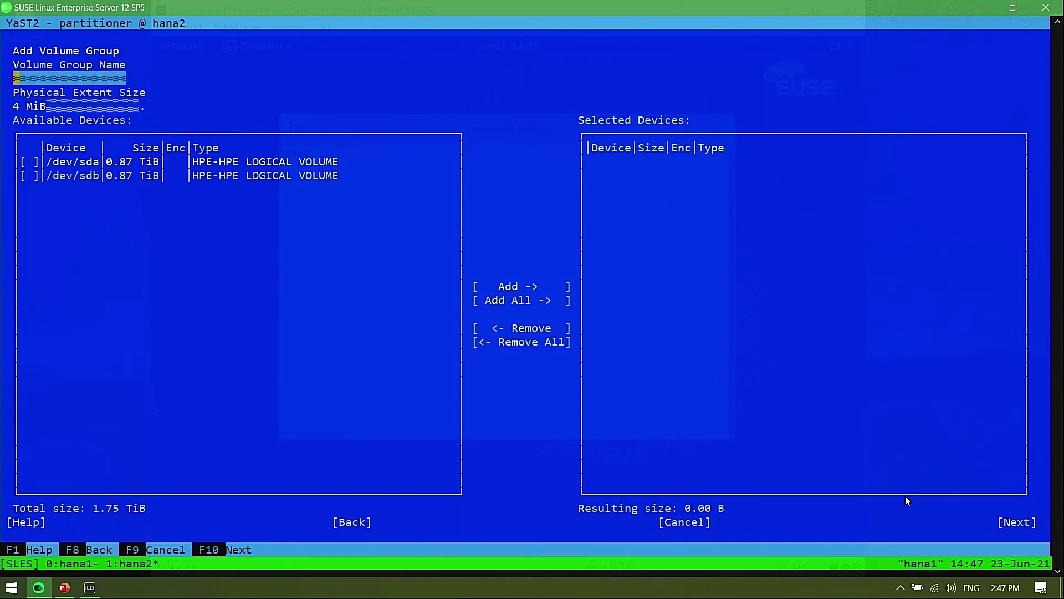
type("dataGrp")
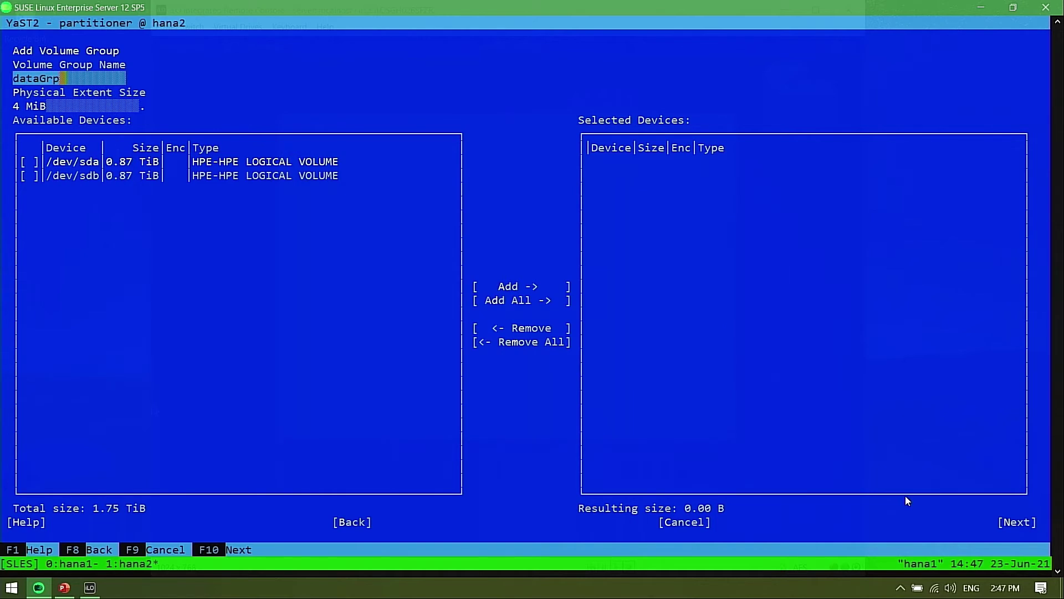
key("Tab")
key("Tab")
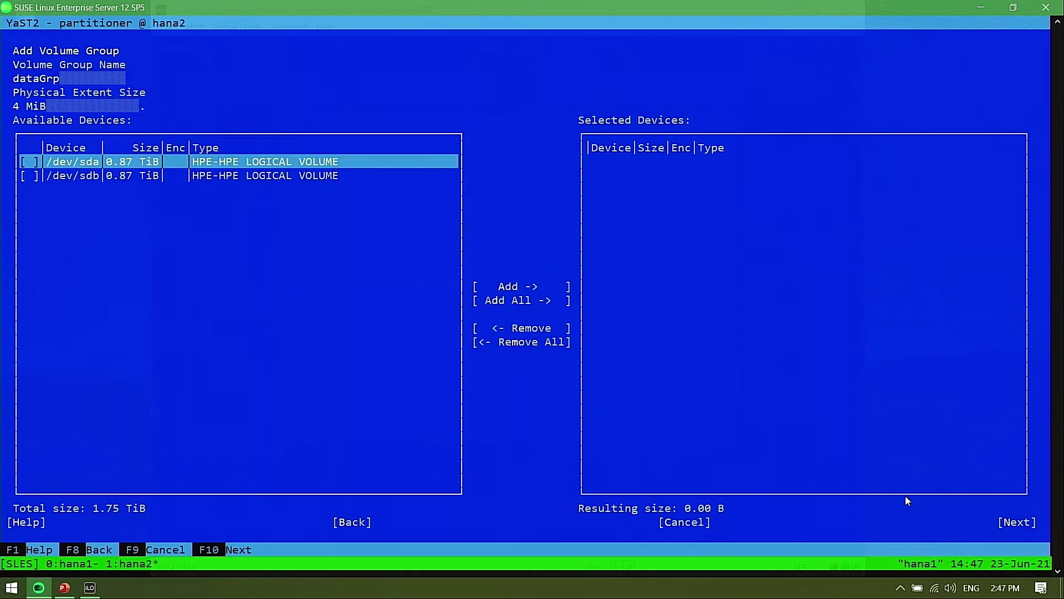
key("Down")
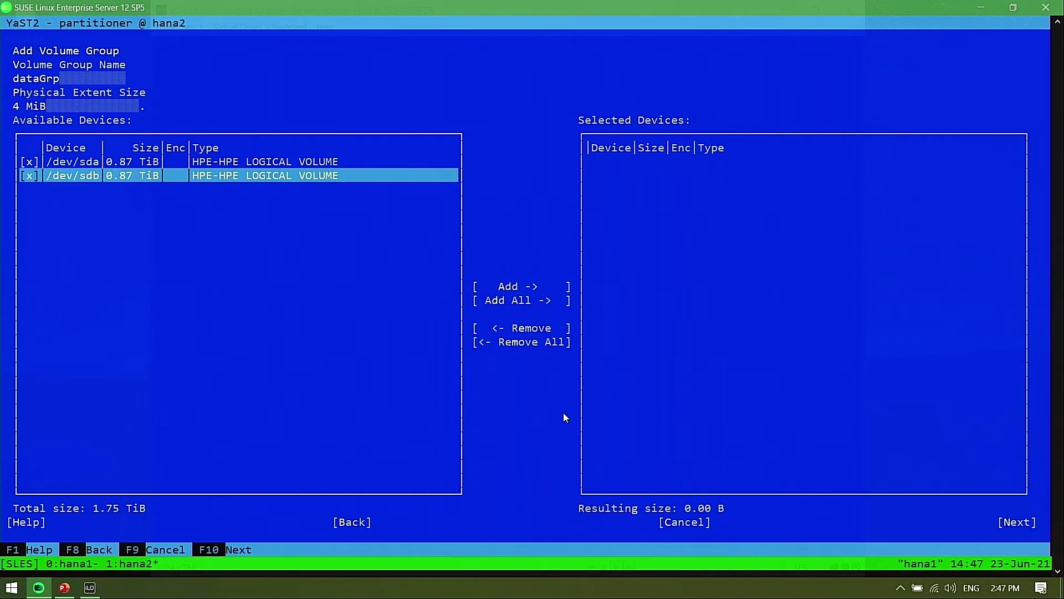
left_click(506, 287)
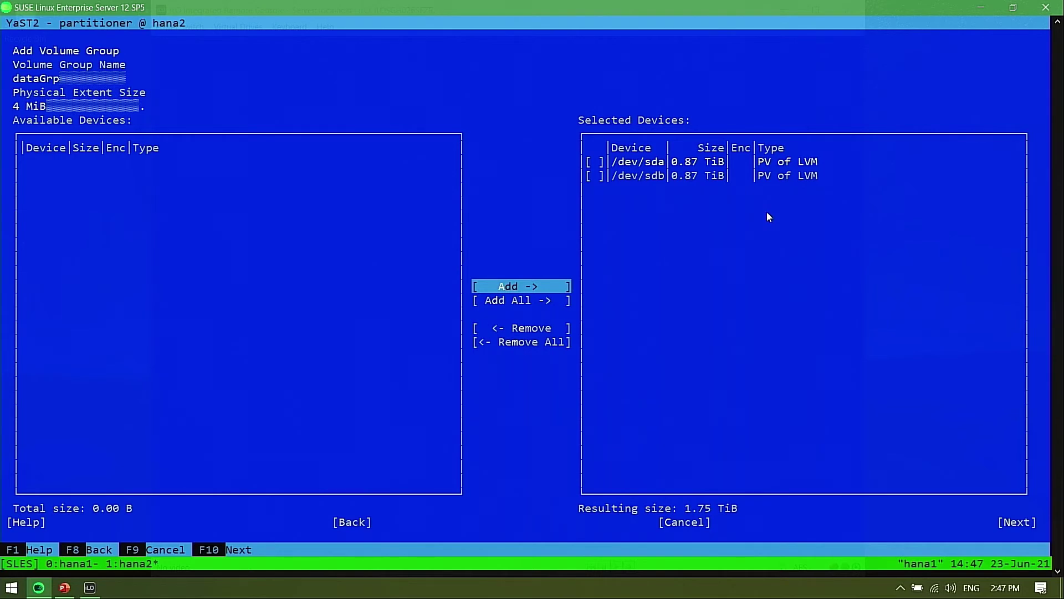
key("F10")
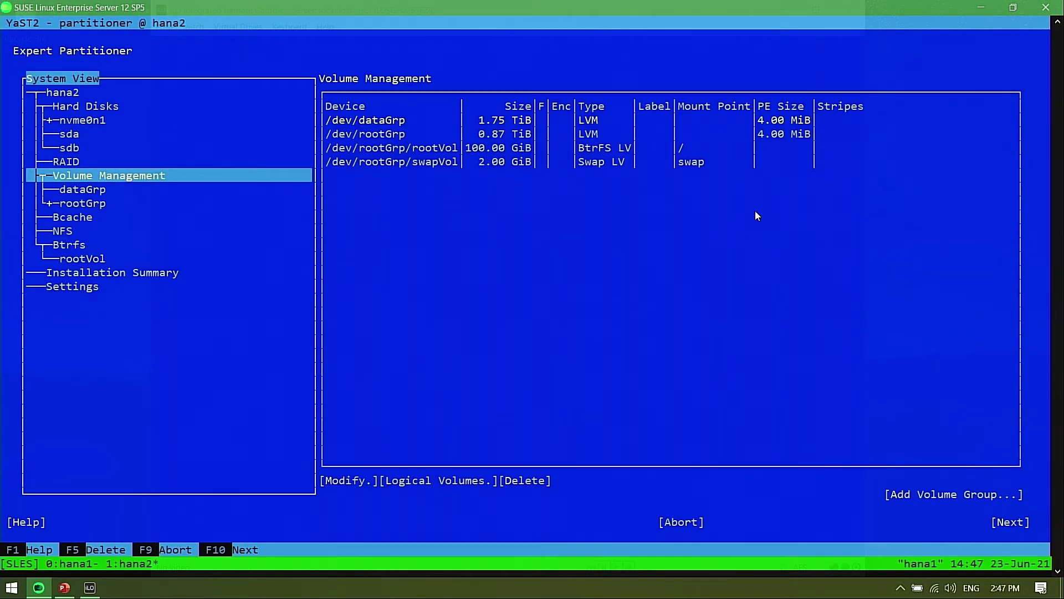
Select dataGrp and start a new logical volume named dataVol
key("Tab")
key("shift+Tab")
key("Down")
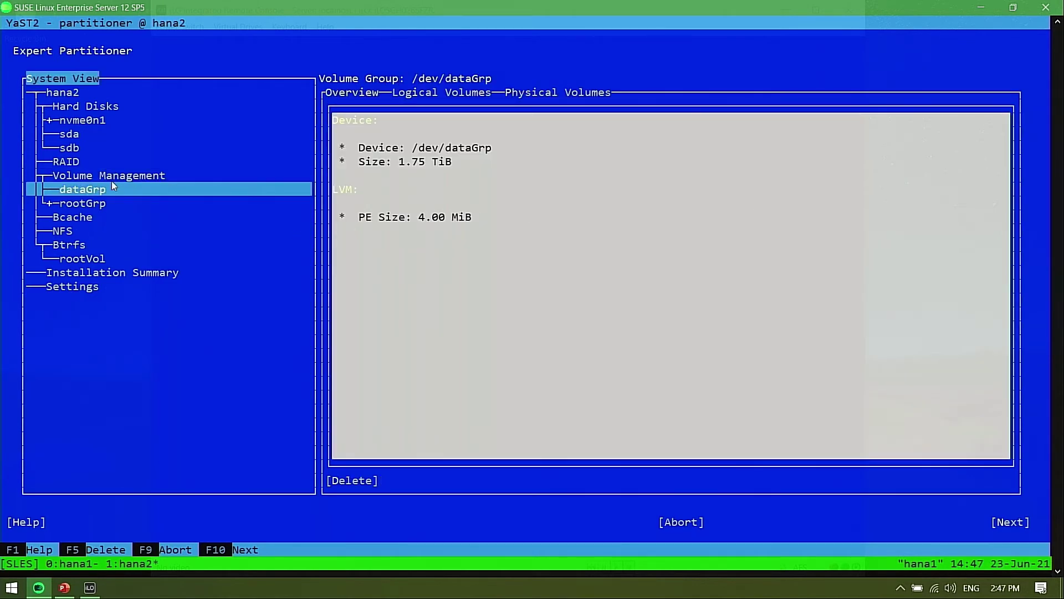
left_click(429, 103)
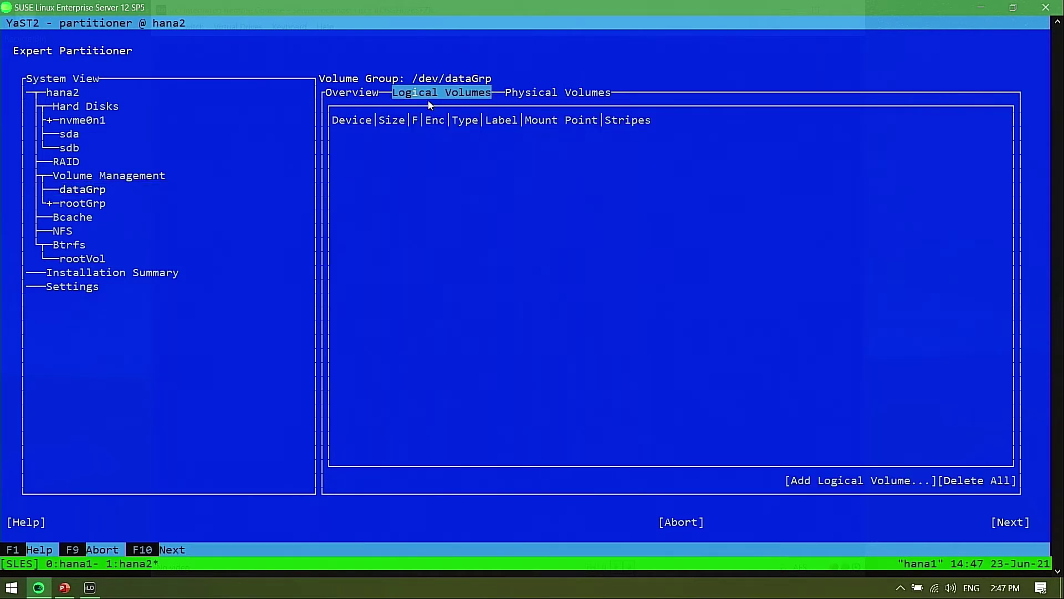
left_click(825, 476)
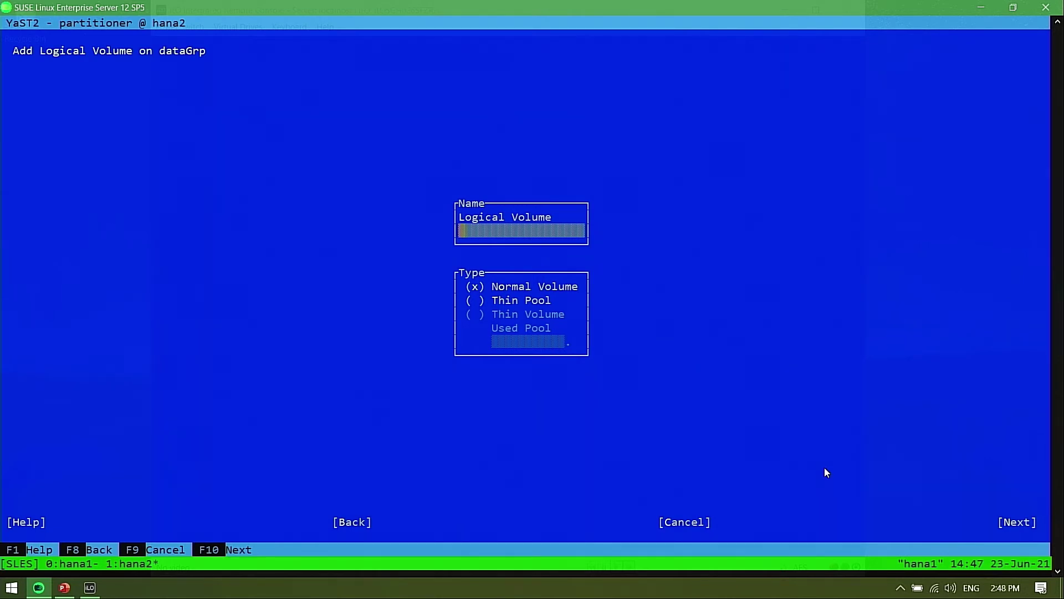
type("dataVol")
key("F10")
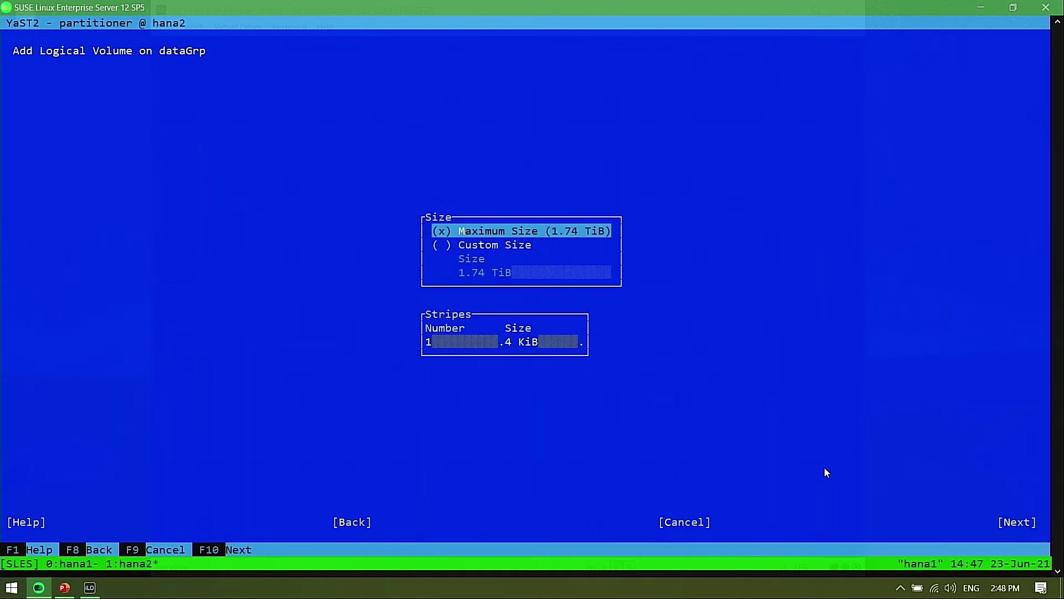
Give dataVol a custom size of 500GiB instead of the 1.74 TiB maximum
key("Down")
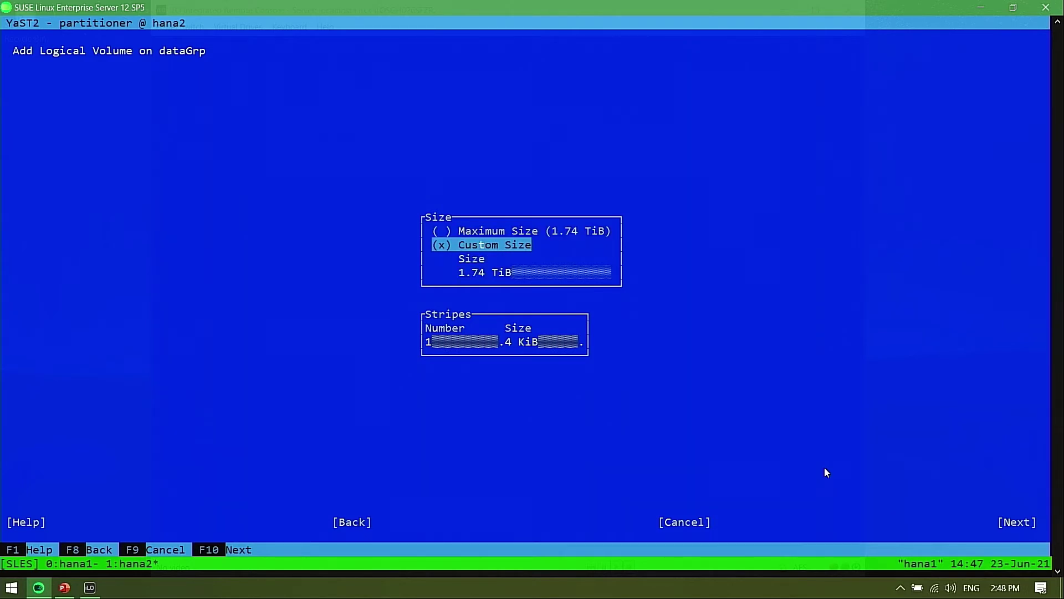
left_click(487, 271)
left_click(523, 271)
left_click_drag(524, 270, 447, 271)
left_click(507, 273)
key("Tab")
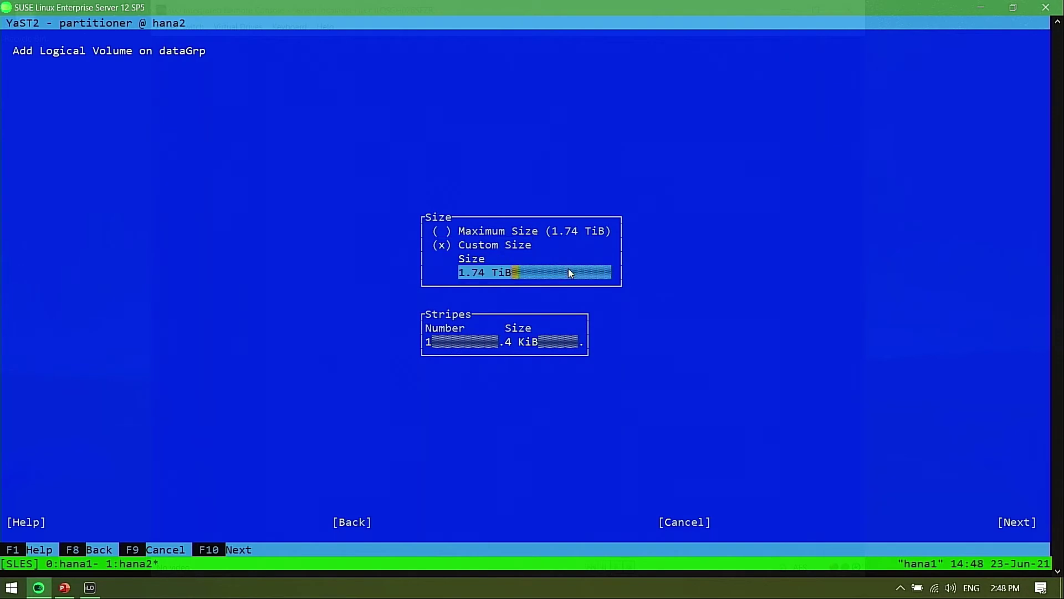
key("BackSpace")
key("BackSpace")
key("BackSpace")
key("BackSpace")
key("BackSpace")
key("BackSpace")
key("BackSpace")
key("BackSpace")
type("5")
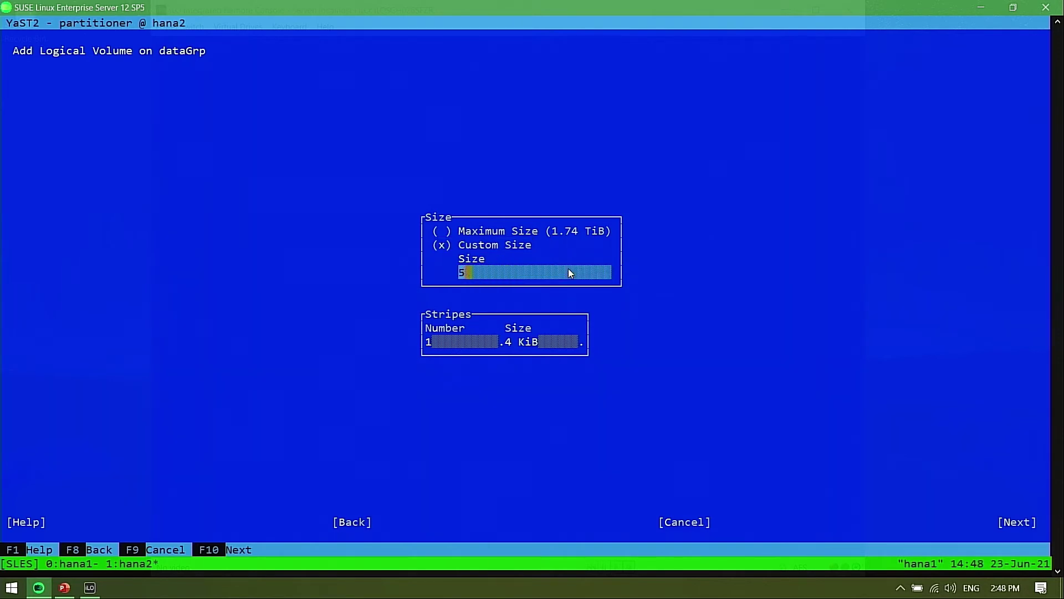
type("00GiB")
key("F10")
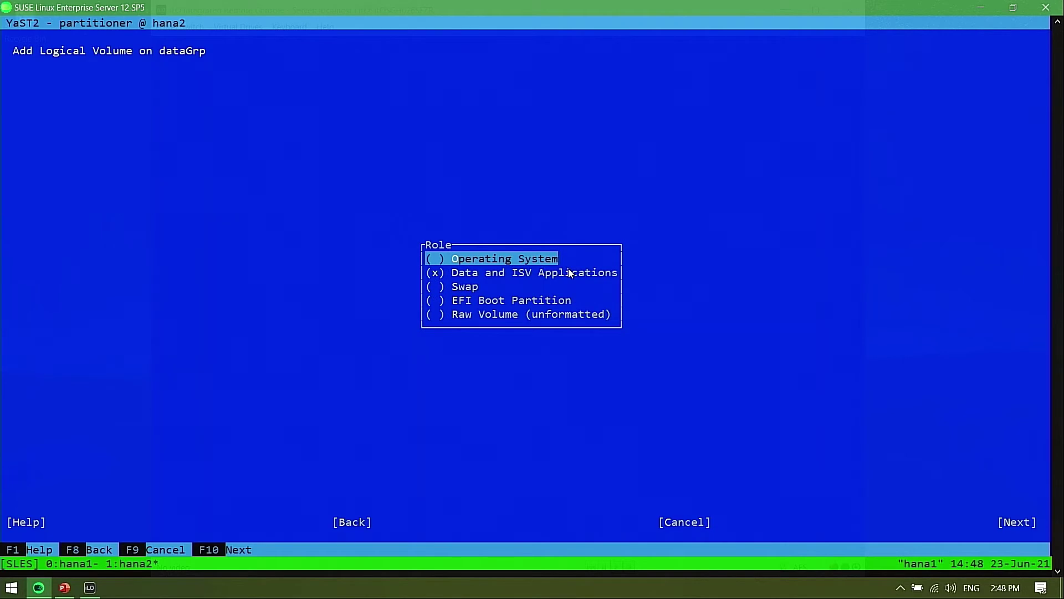
Keep the Data role with XFS, mount dataVol at /data, and finish
key("F10")
key("alt+o")
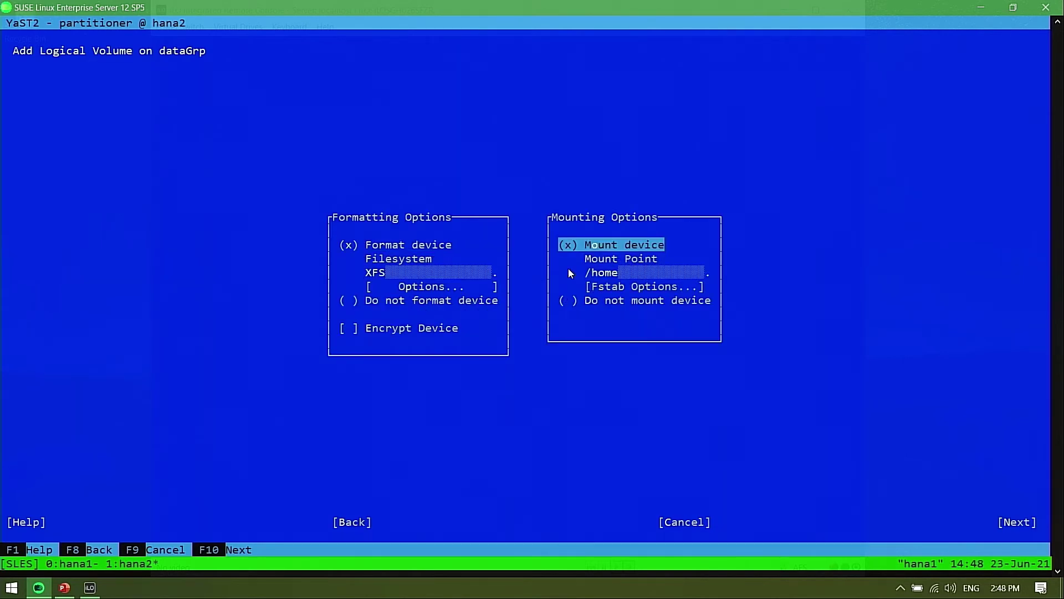
key("Tab")
key("BackSpace")
key("BackSpace")
key("BackSpace")
key("BackSpace")
type("data")
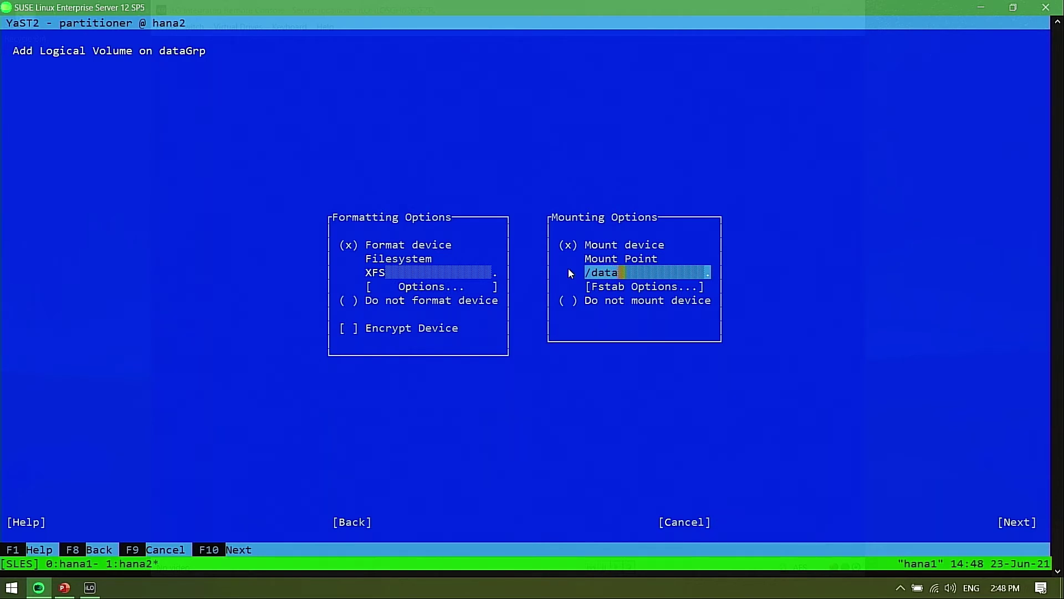
key("F10")
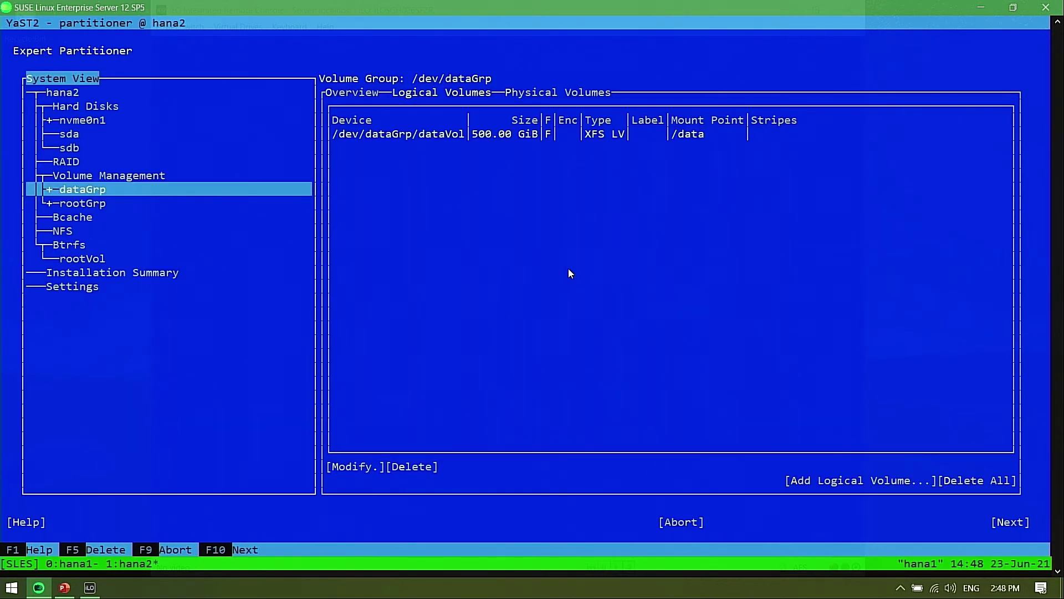
key("F10")
key("F10")
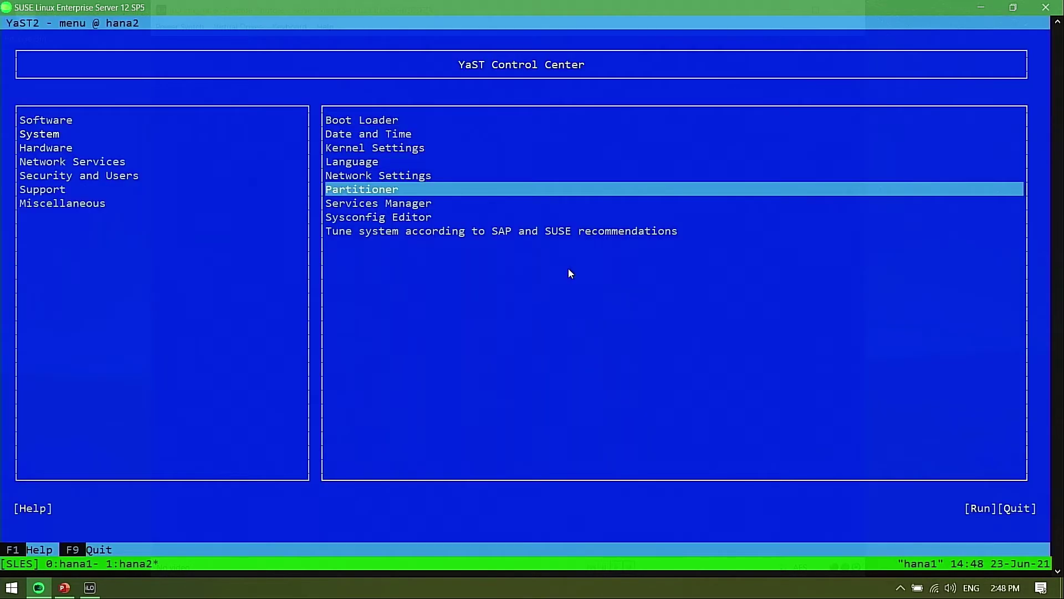
Quit YaST and list block device filesystems with 'lsblk --fs'
key("F9")
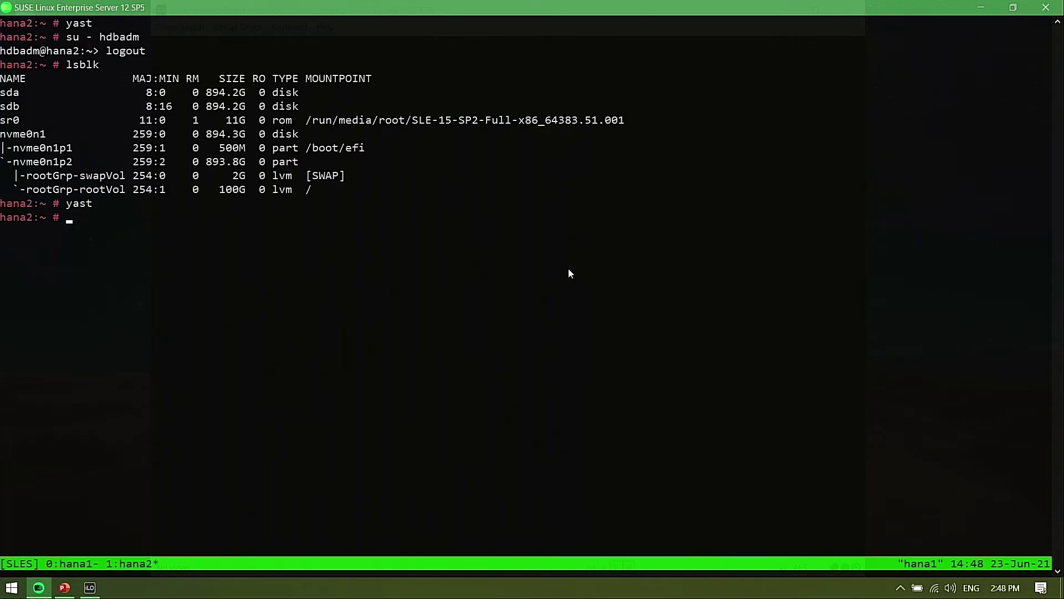
type("lsblk --fs")
key("Return")
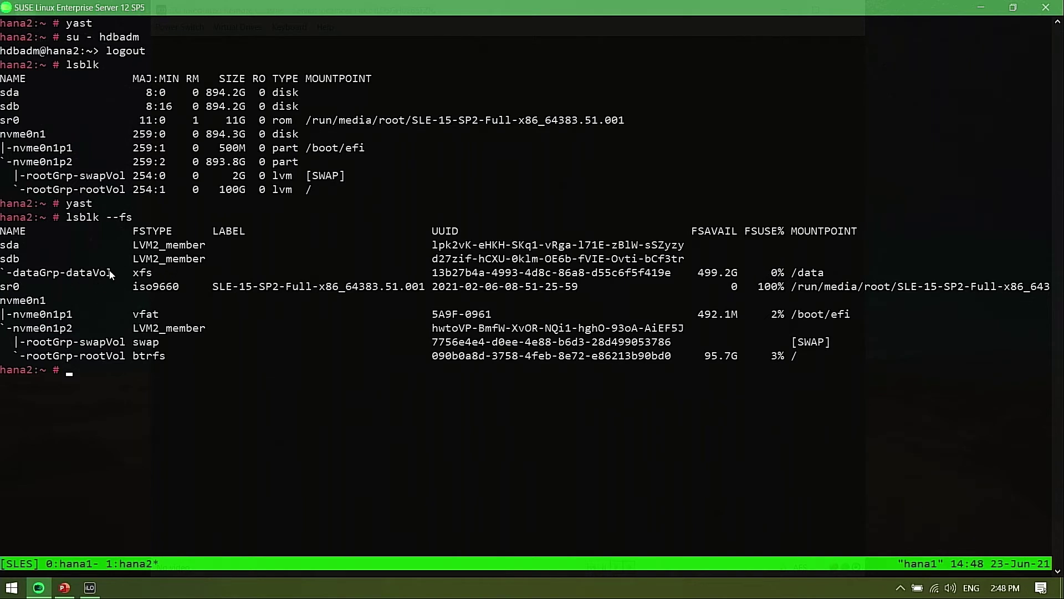
Highlight the dataGrp-dataVol row showing XFS, 499.2G available and the /data mount point
left_click_drag(15, 275, 55, 275)
left_click(79, 278)
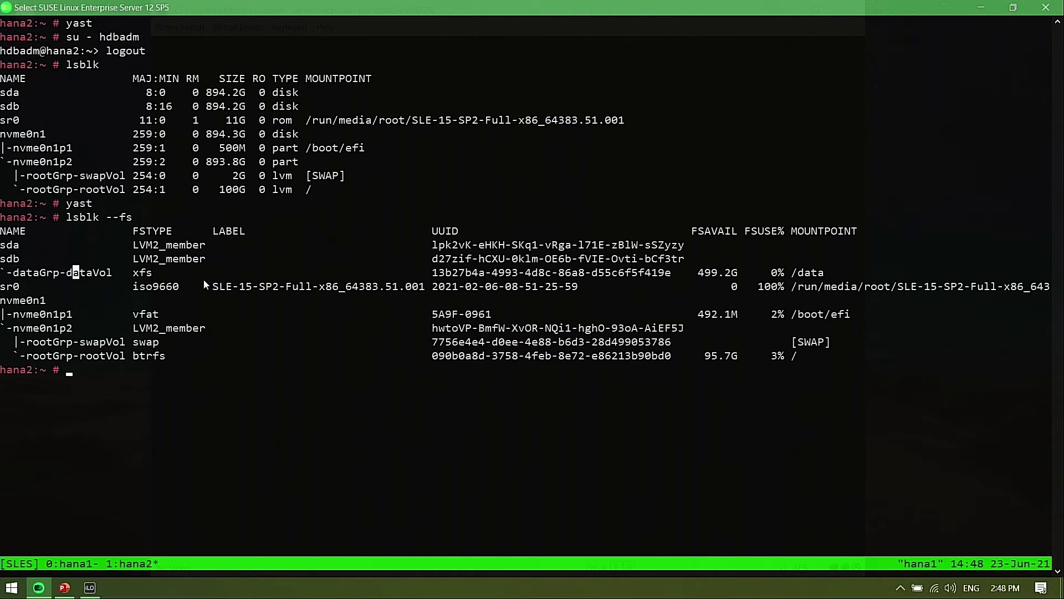
left_click_drag(14, 275, 103, 278)
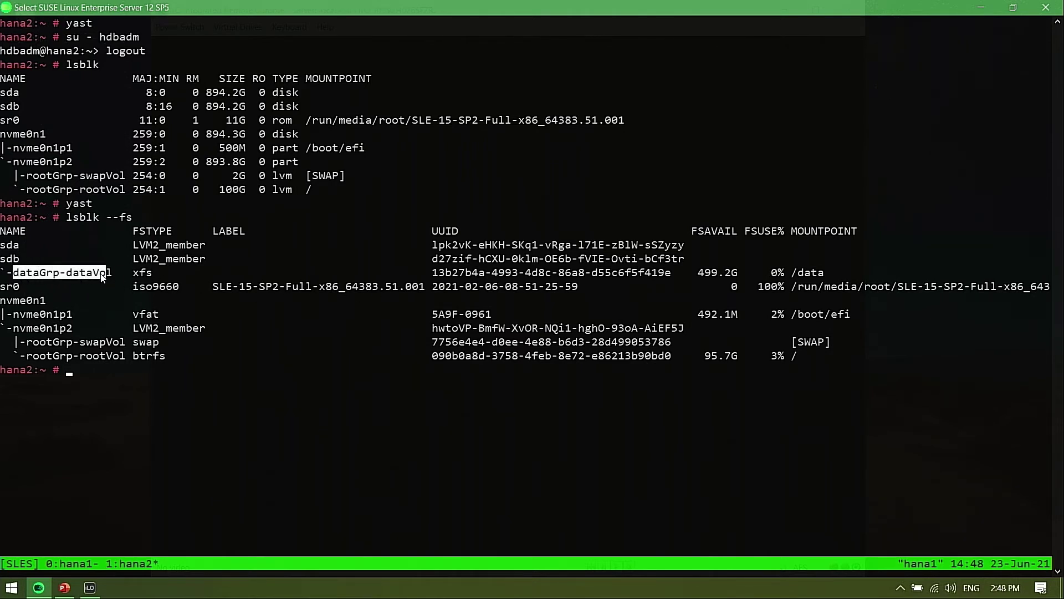
double_click(819, 274)
left_click_drag(788, 282, 726, 275)
left_click_drag(42, 277, 809, 276)
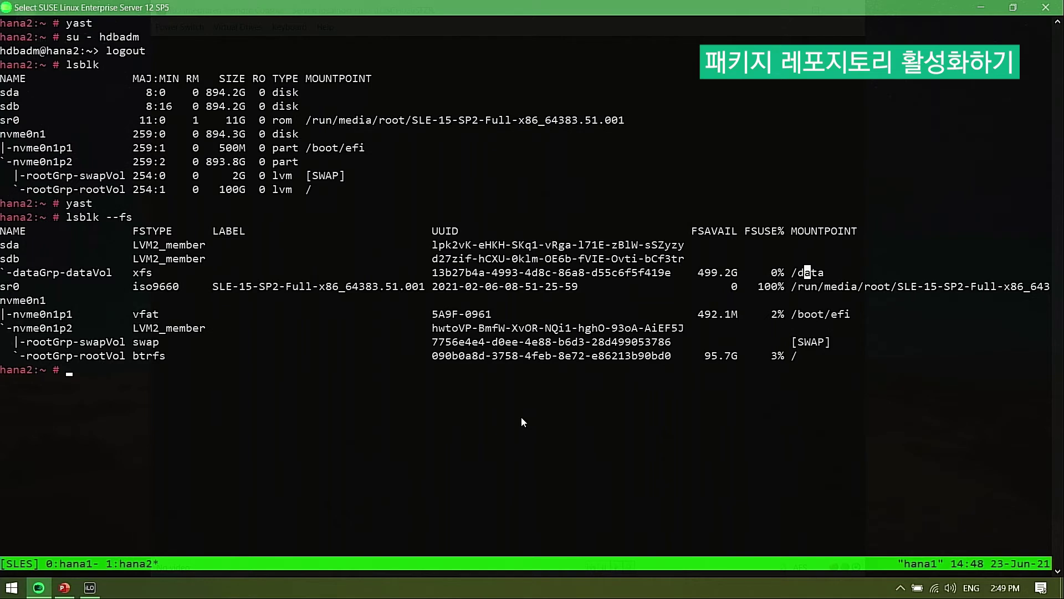
Clear the terminal and list the configured repositories with 'zypper repos'
type("clear")
key("Return")
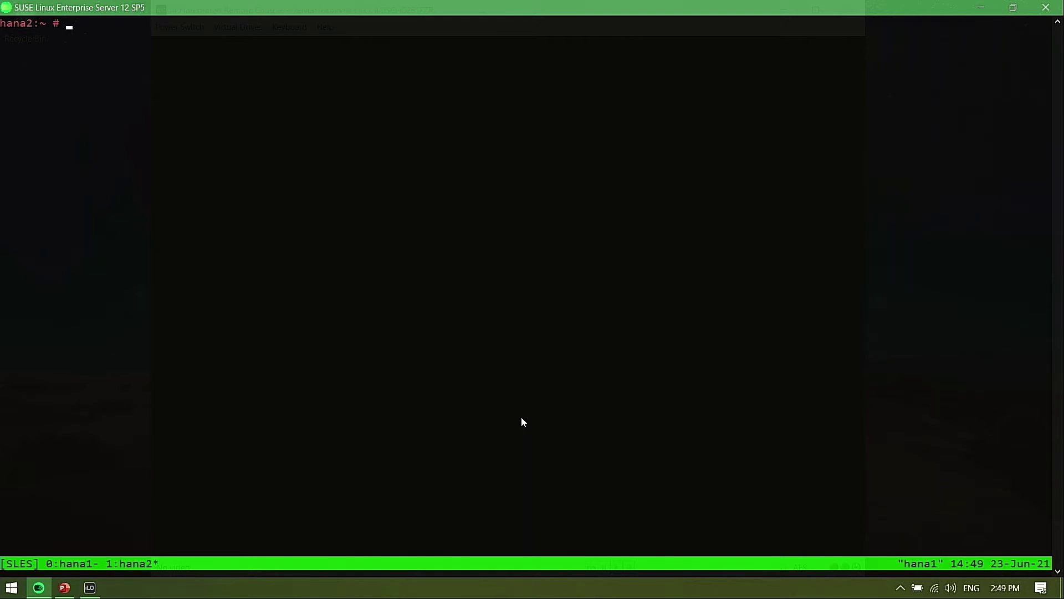
type("zypper repos")
key("Return")
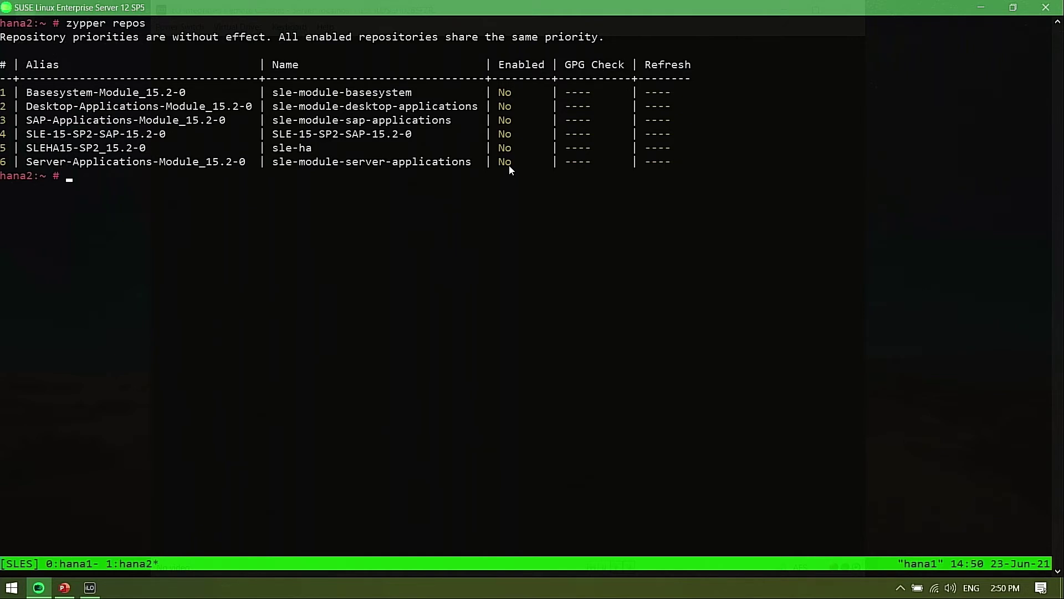
Enable repositories 1–6 with 'zypper mr -e 1 2 3 4 5 6' and confirm all show enabled
type("zypper mr -e 1 2 3 4 5 6")
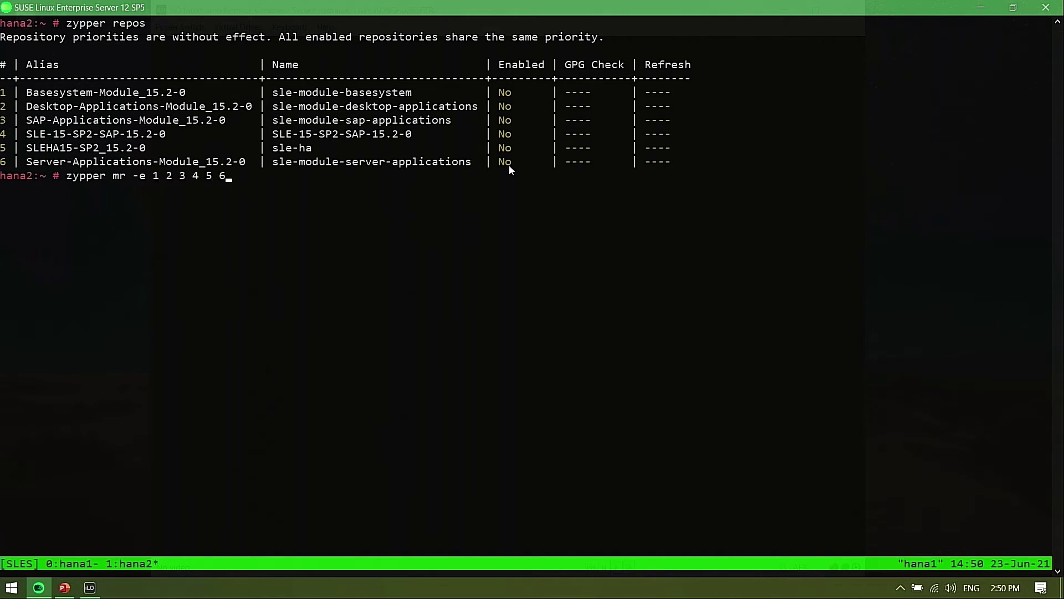
key("Return")
type("zypper ")
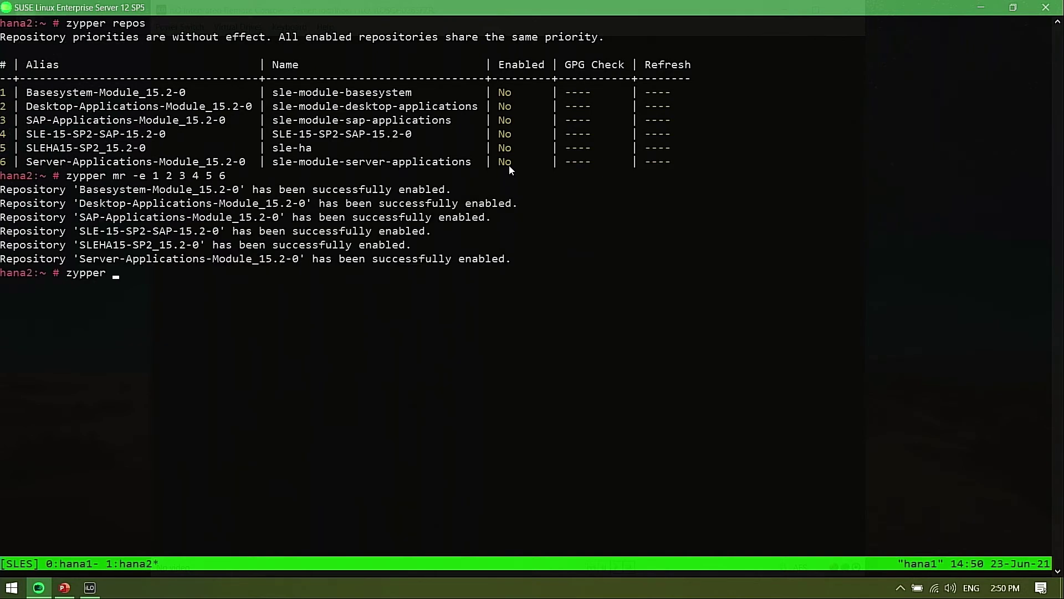
type("repos")
key("Return")
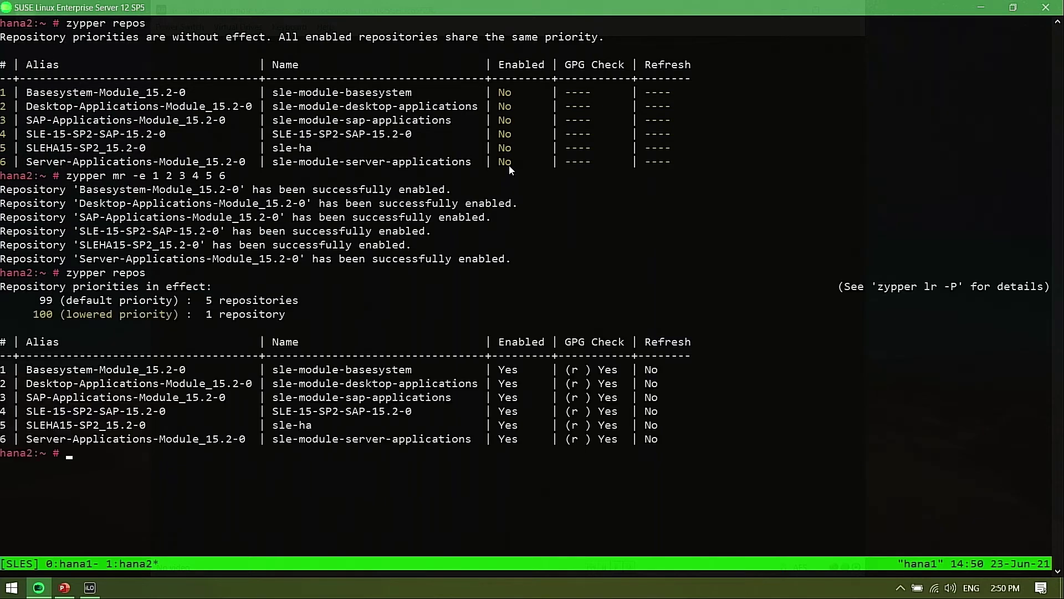
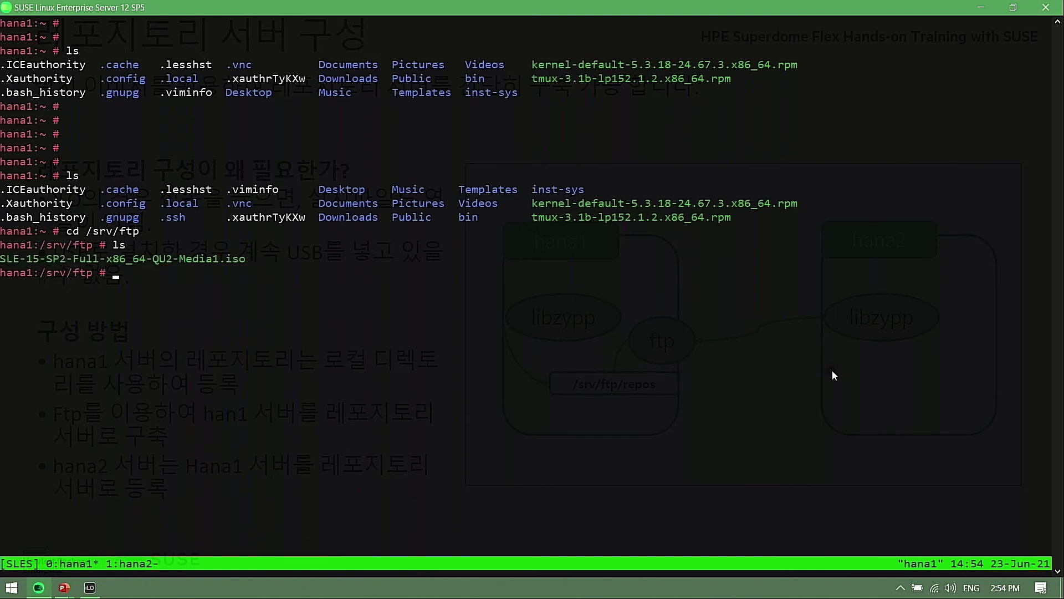
List /srv/ftp with ls -al and ls -alh to see the 11G SLE-15-SP2 Full ISO
type("ls -al")
key("Return")
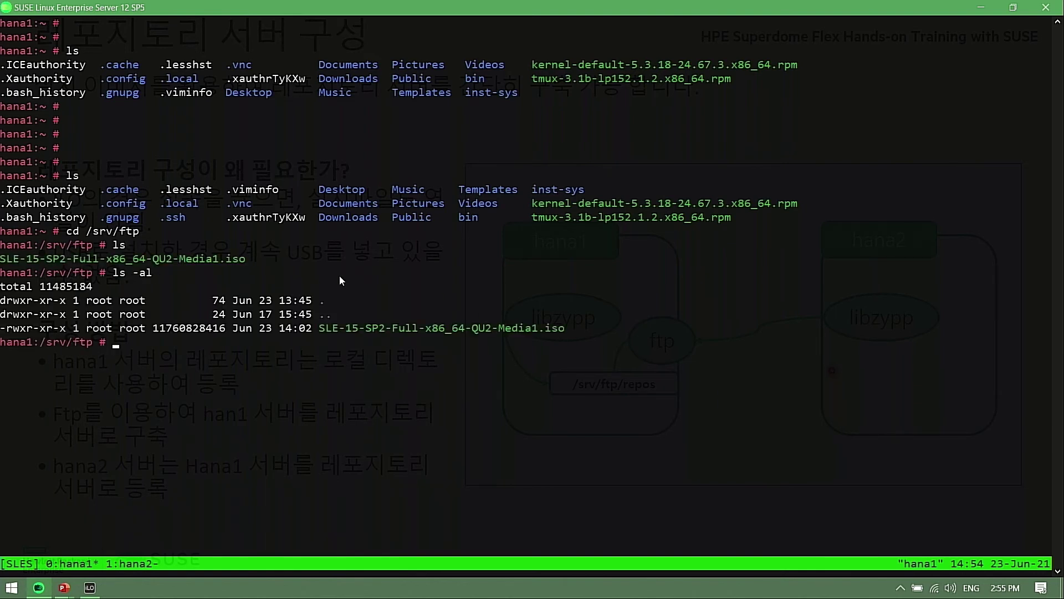
type("ls -alh")
key("Return")
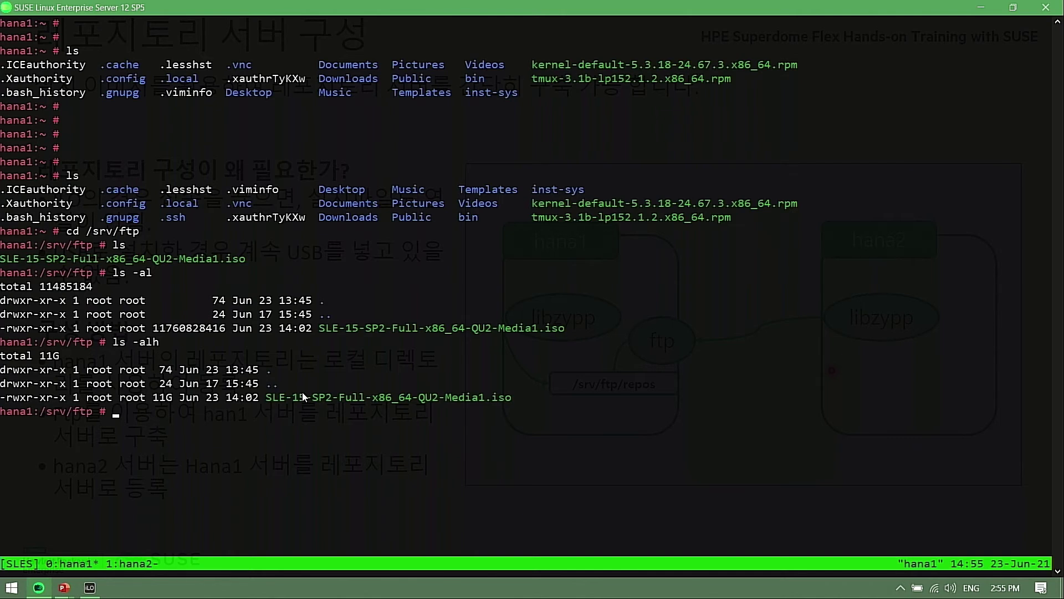
Create /srv/ftp/sles15sp2, mount the SLE-15-SP2 Full ISO on it, and verify with ls
type("mkdir /srv/ftp/sles15sp2")
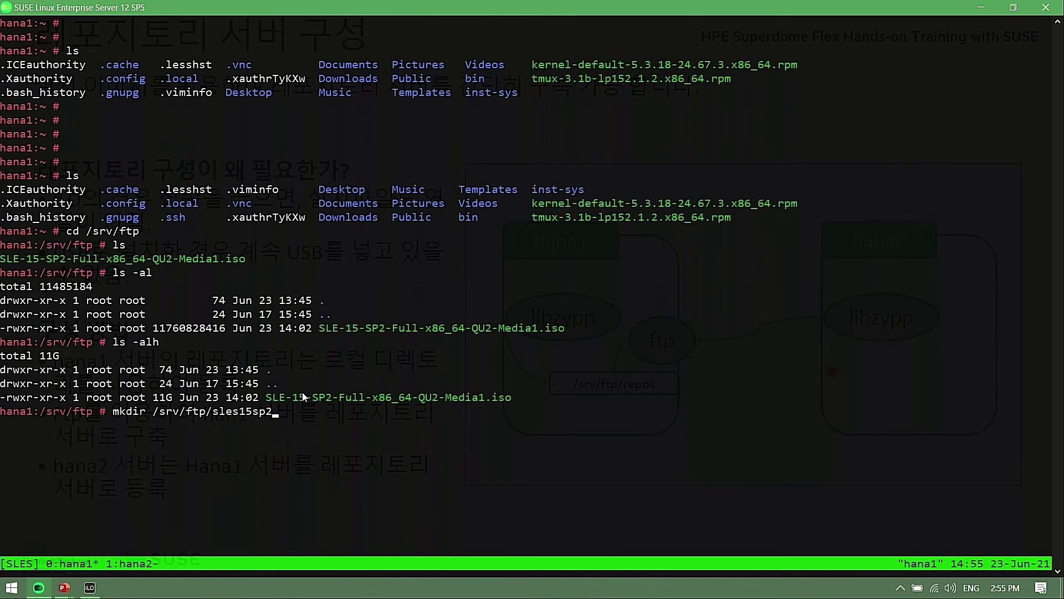
key("Return")
type("mount ")
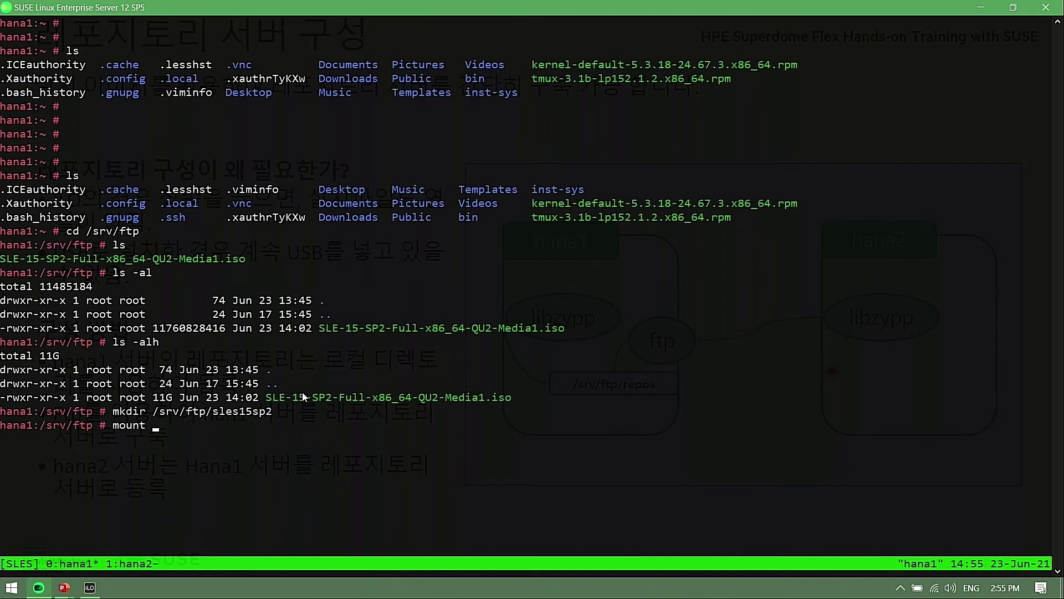
type("/srv/ftp/SLE")
key("Tab")
type("/srv/ftp/sles15sp2")
key("Return")
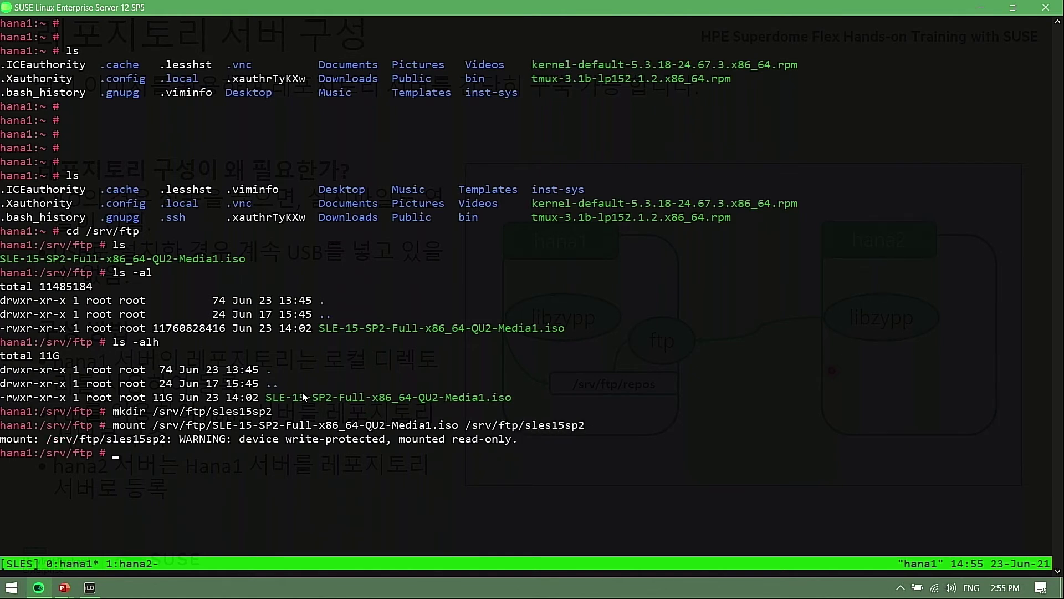
type("ls")
key("Return")
type("cd ")
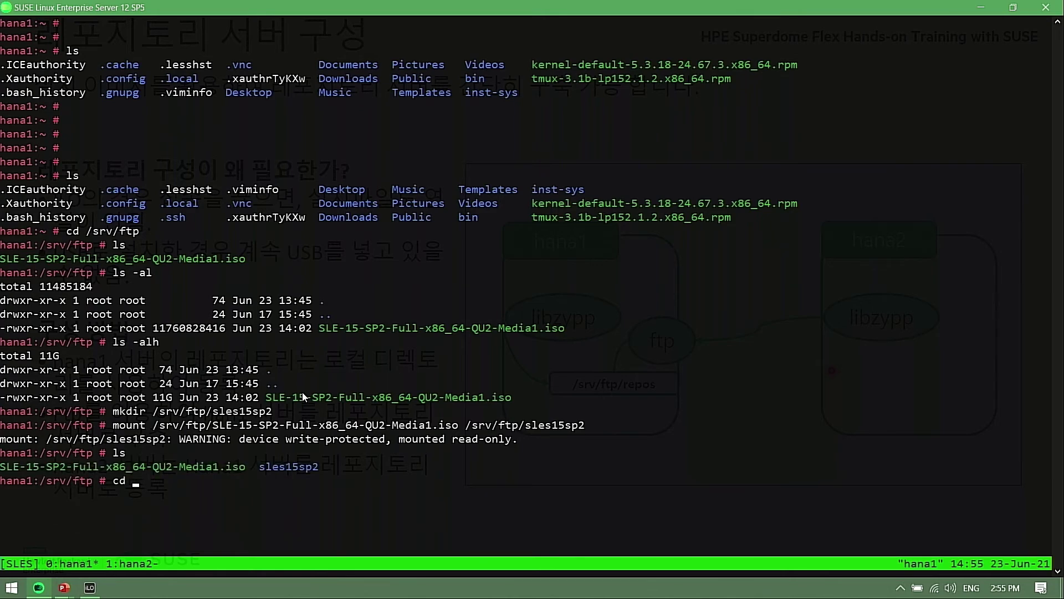
type("sles")
Enter sles15sp2 and list the mounted media's Module-*, Product-* and repodata contents
key("Tab")
key("Return")
type("ls")
key("Return")
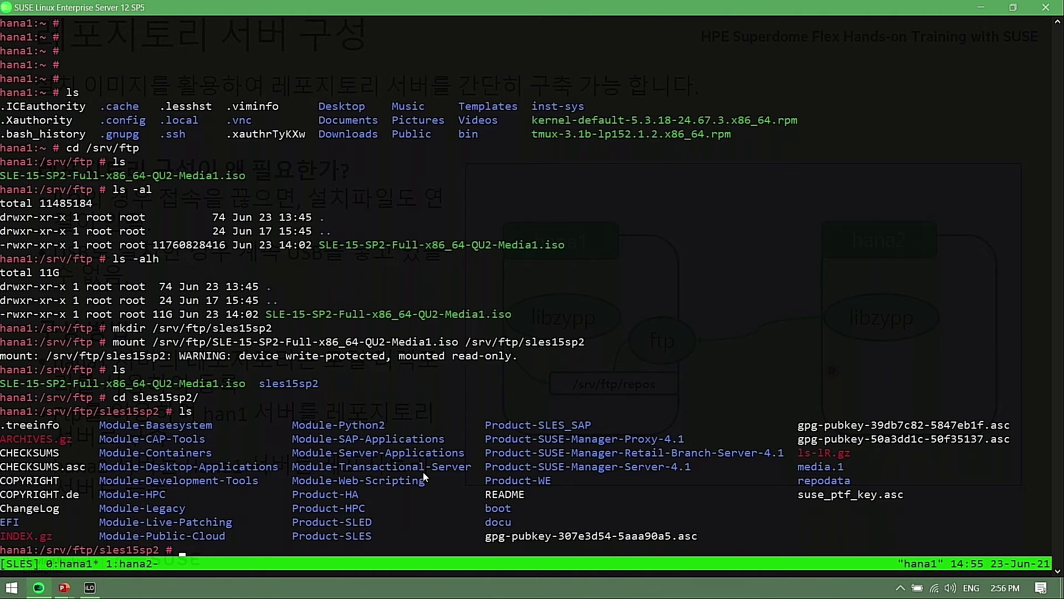
Confirm with 'zypper repos' that no repositories are defined, then return to /srv/ftp
type("zypper repos")
key("Return")
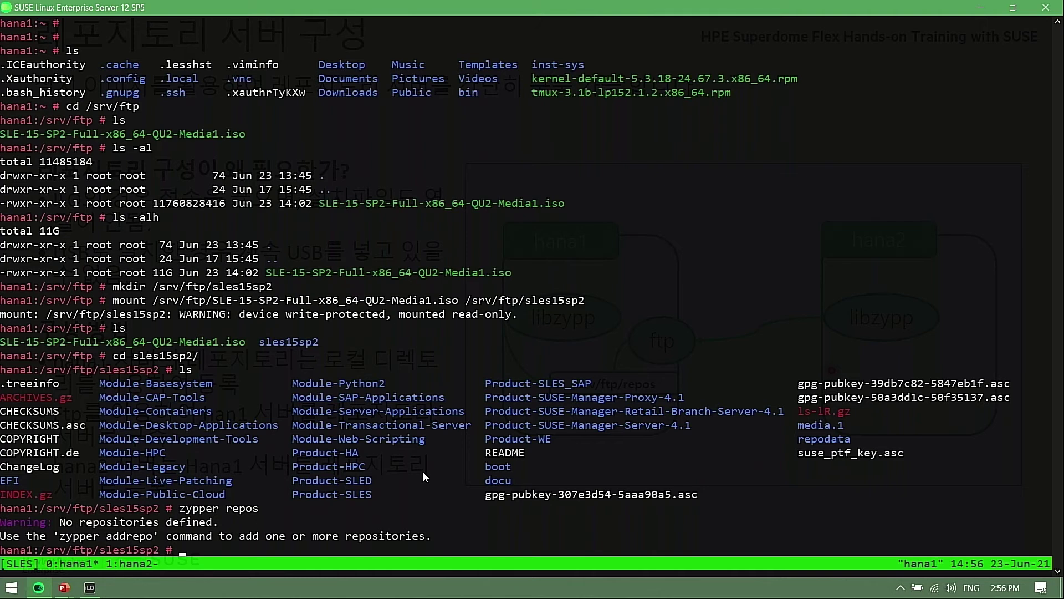
type("cd ..")
key("Return")
Launch yast and open the Software Repositories module
type("yast")
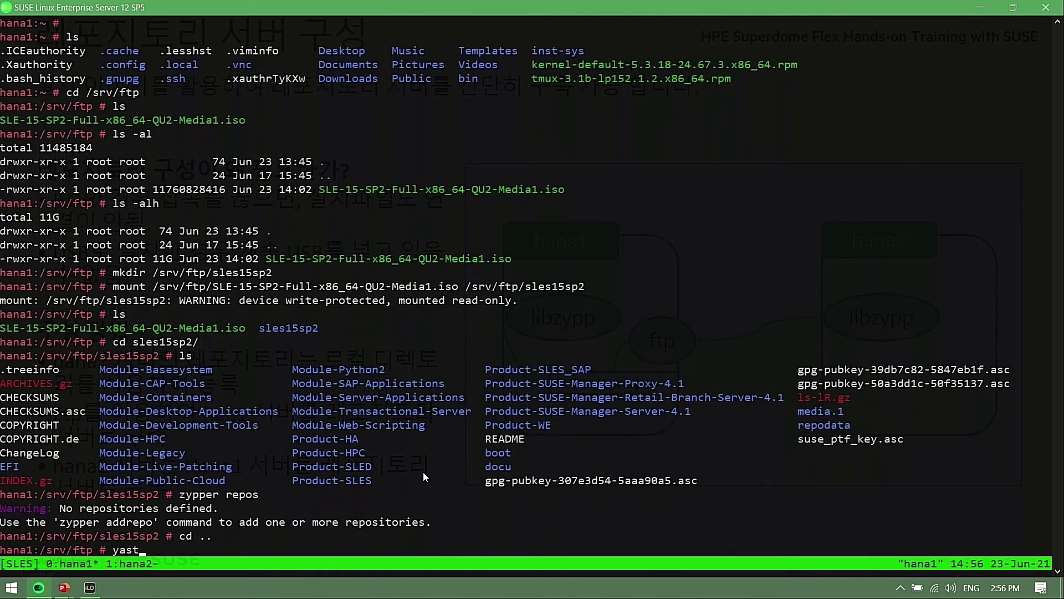
key("Return")
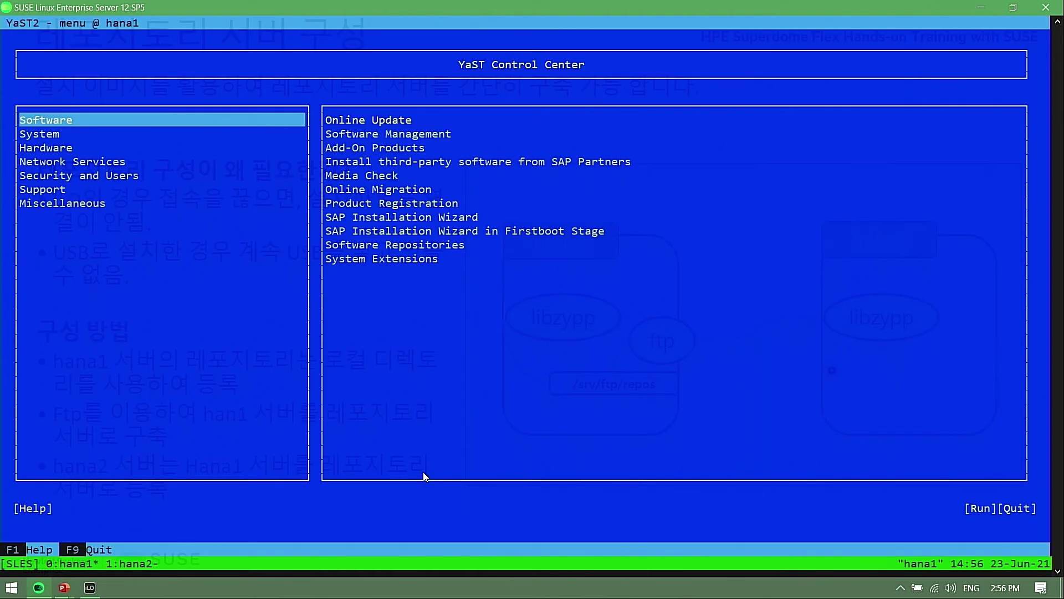
key("Tab")
key("Down")
key("Down")
key("Down")
key("Down")
key("Down")
key("Down")
key("Down")
key("Down")
key("Down")
key("Down")
key("Up")
key("Return")
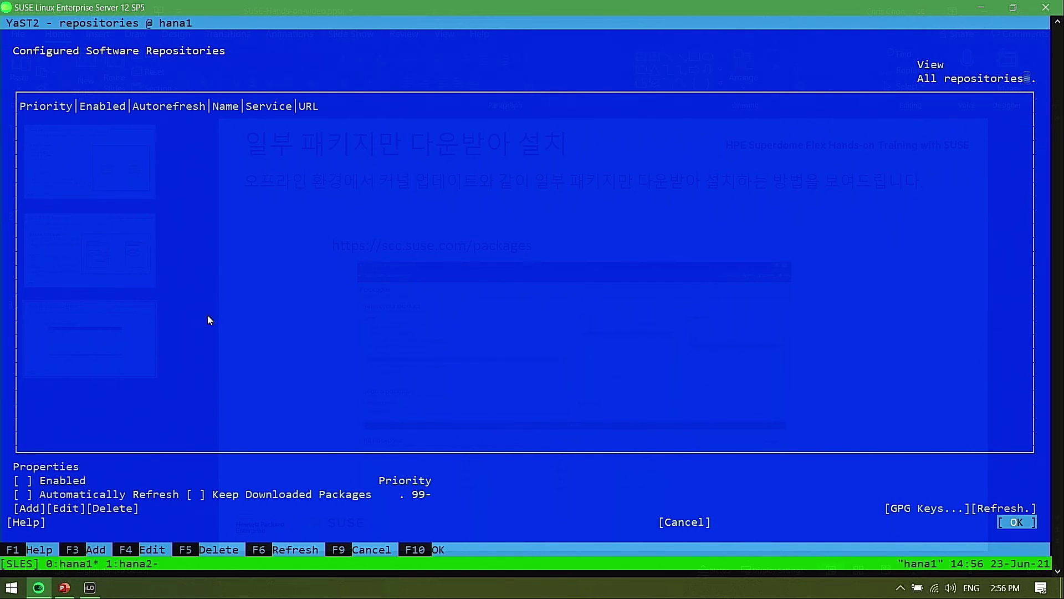
Add a Local Directory repository with path /srv/ftp/sles15sp2
key("F3")
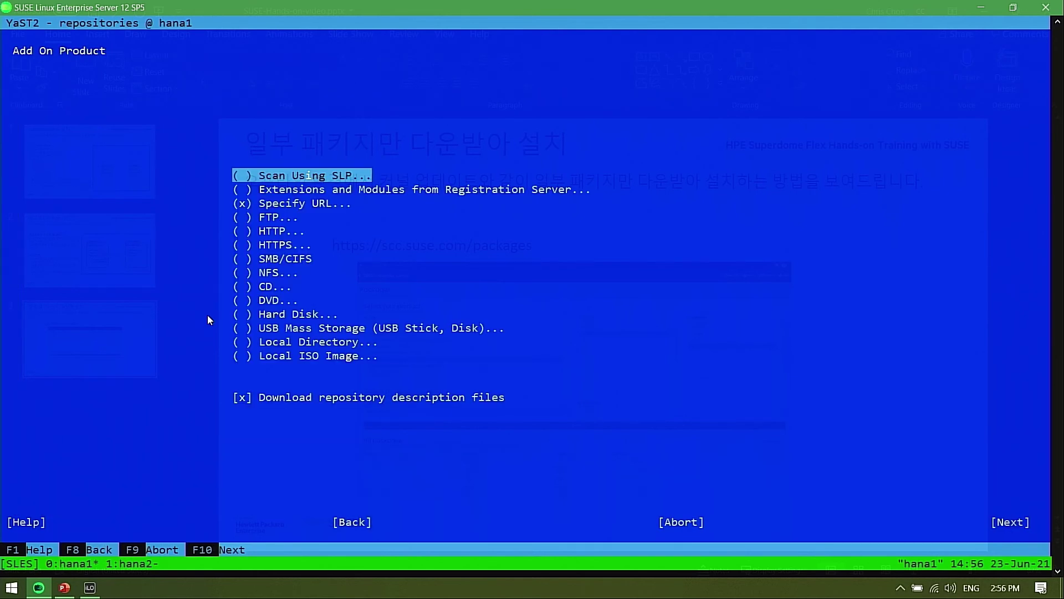
key("Down")
key("Down")
key("Down")
key("Down")
key("Down")
key("Down")
key("Down")
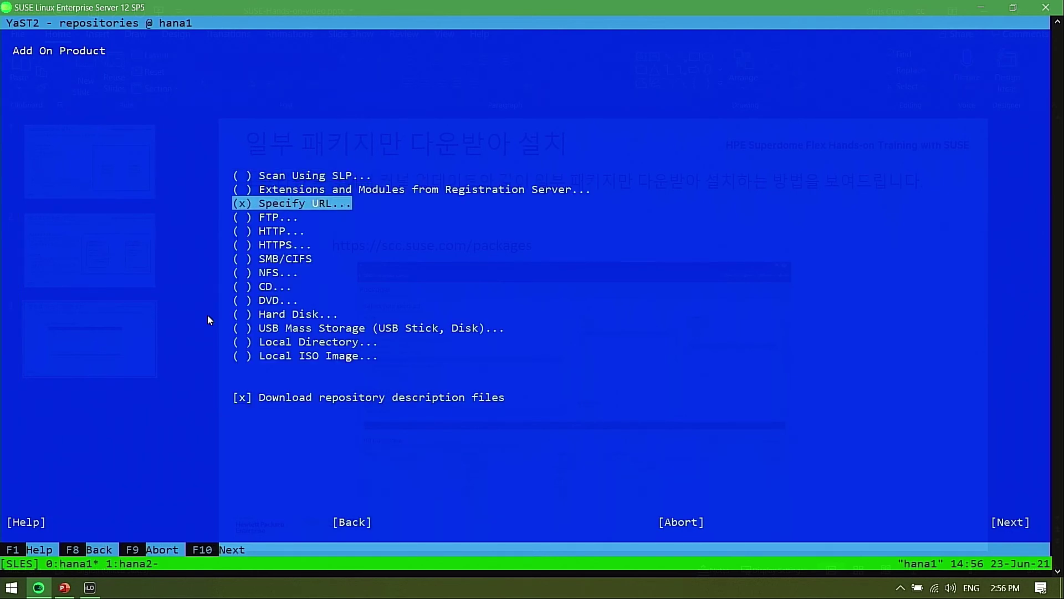
key("Down")
key("Down")
key("Down")
key("Down")
key("Down")
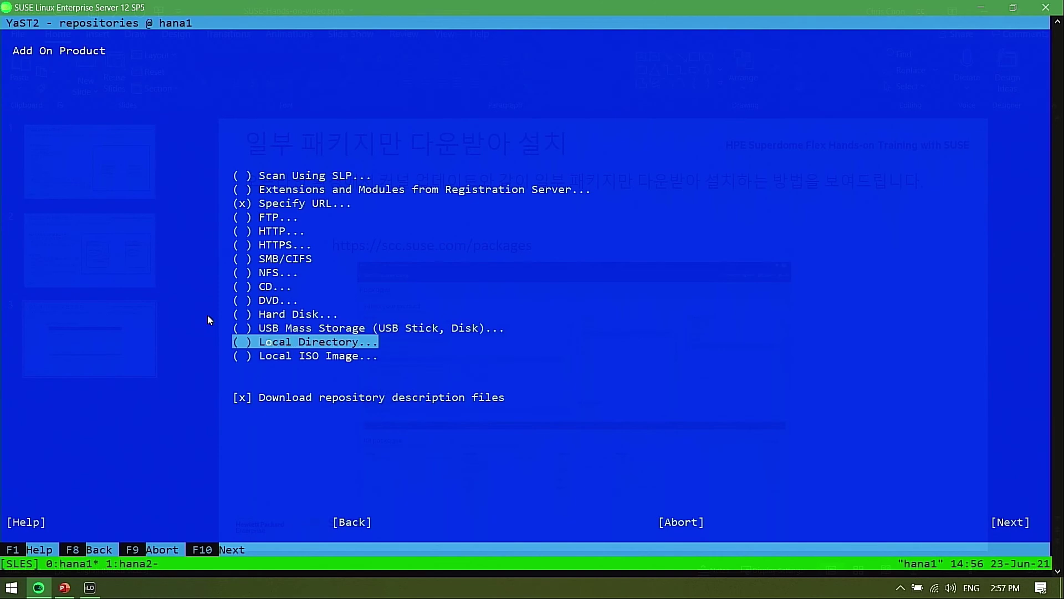
key("space")
key("F10")
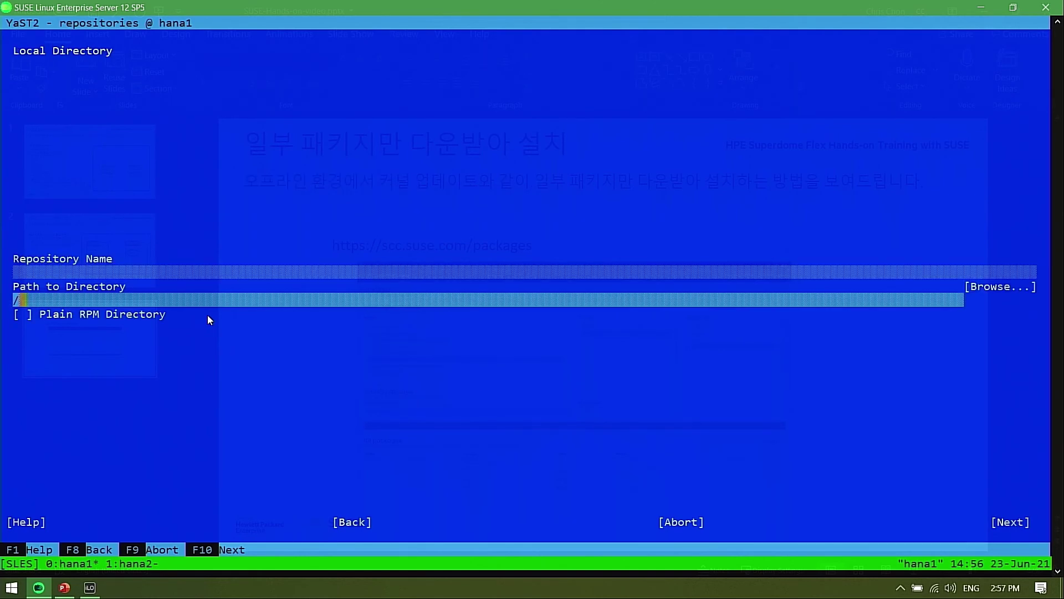
type("srv/ftp")
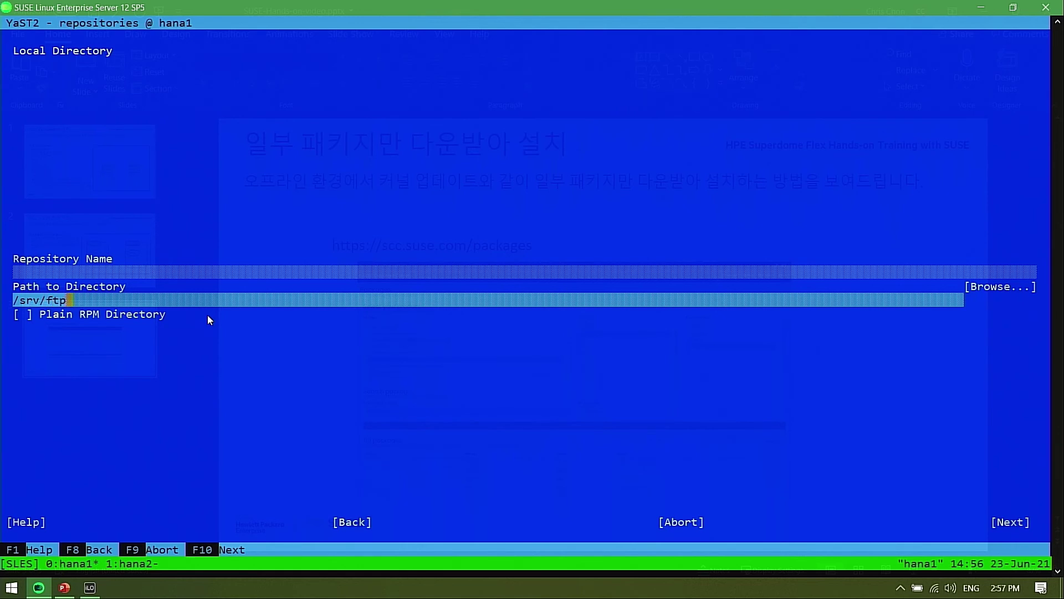
type("/sles15sp2")
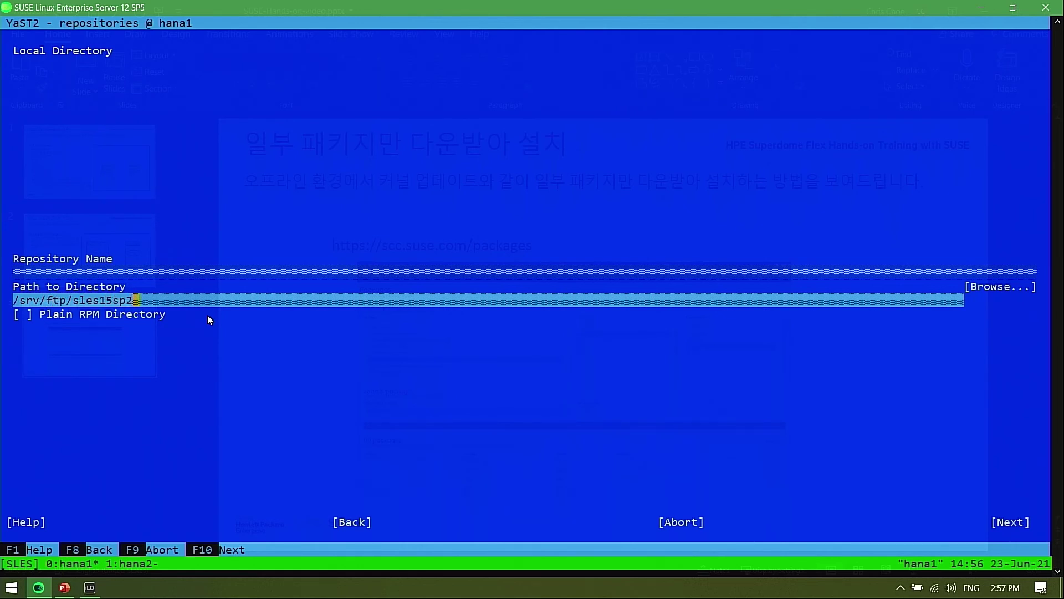
key("F10")
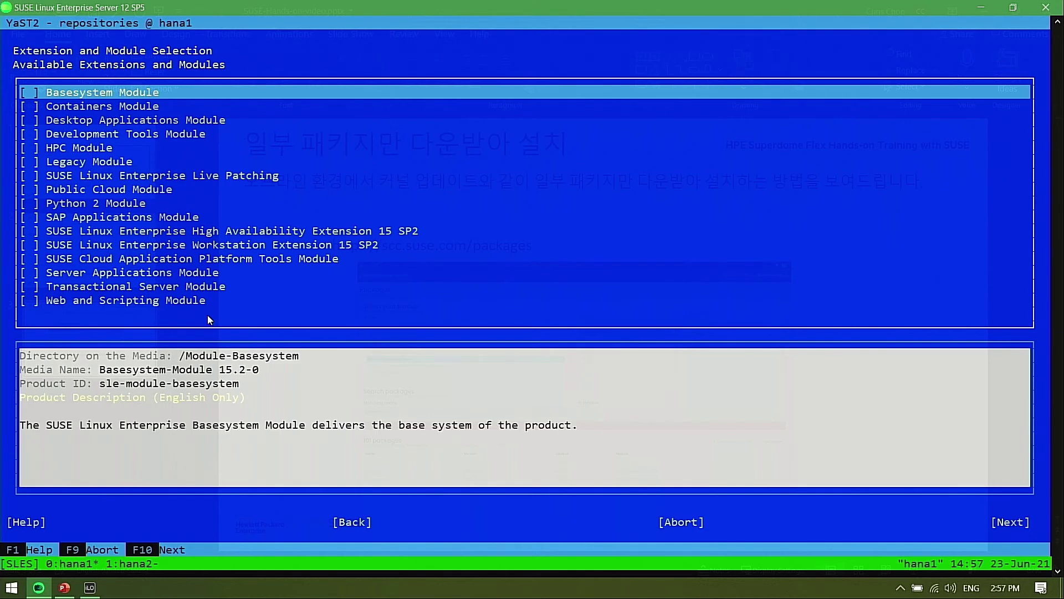
Check the Desktop Applications and SAP Applications modules, including their dependencies, in the extension list
key("Down")
key("Down")
key("Down")
key("Down")
key("Down")
key("Down")
key("Down")
key("Down")
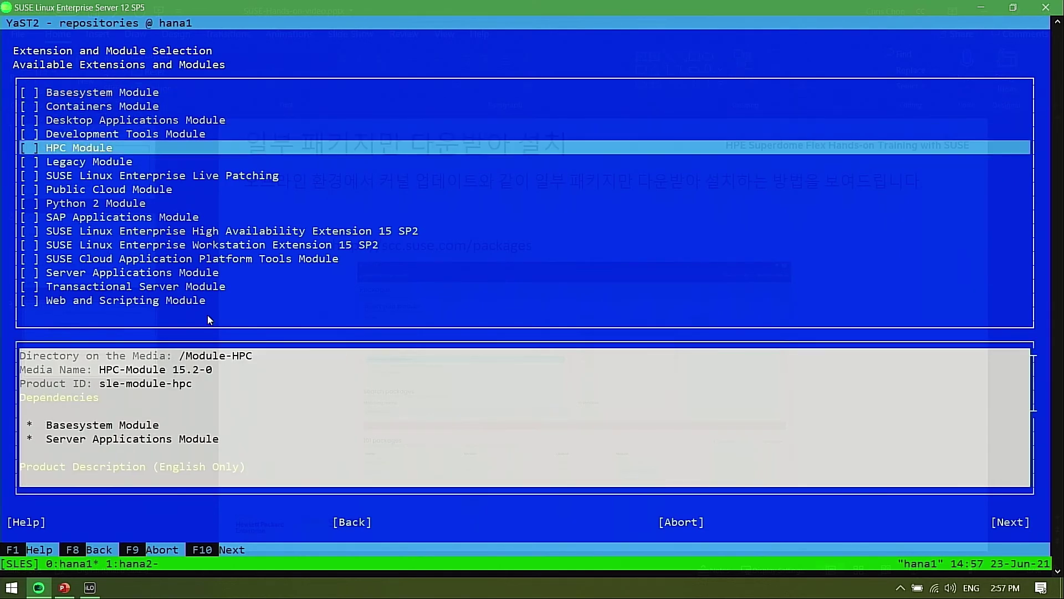
key("Down")
key("Down")
key("Down")
key("Down")
key("Down")
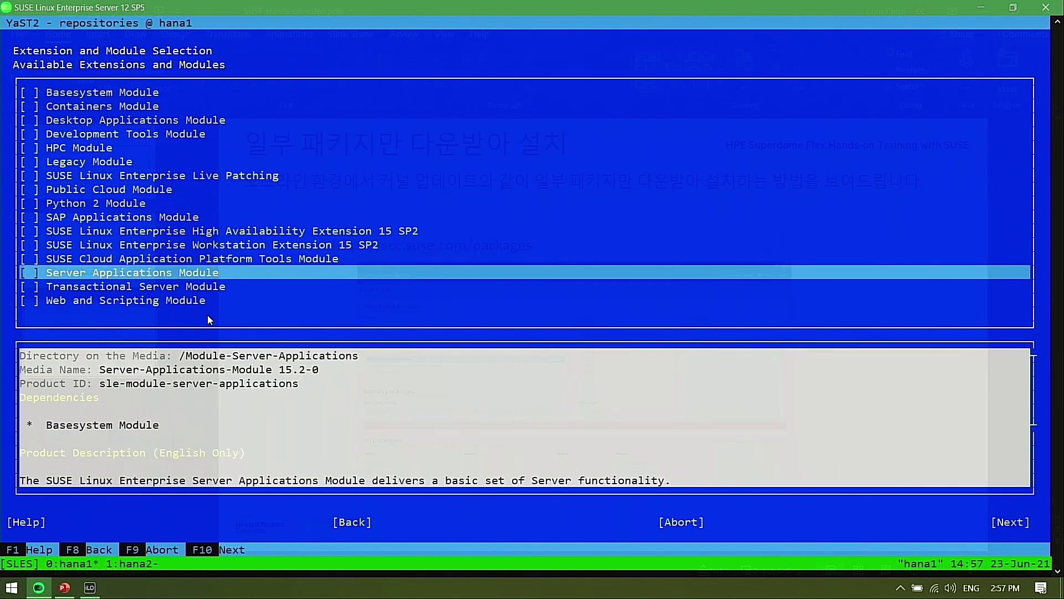
key("Up")
key("Up")
key("Up")
key("Up")
key("Up")
key("Up")
key("Up")
key("Up")
key("Up")
key("Up")
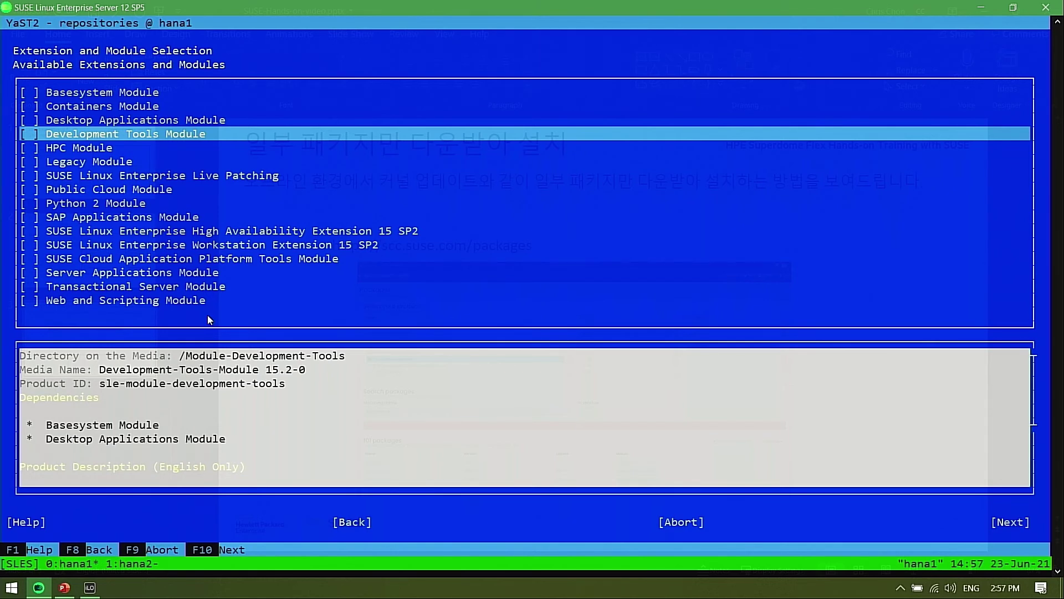
key("Up")
key("Up")
key("Up")
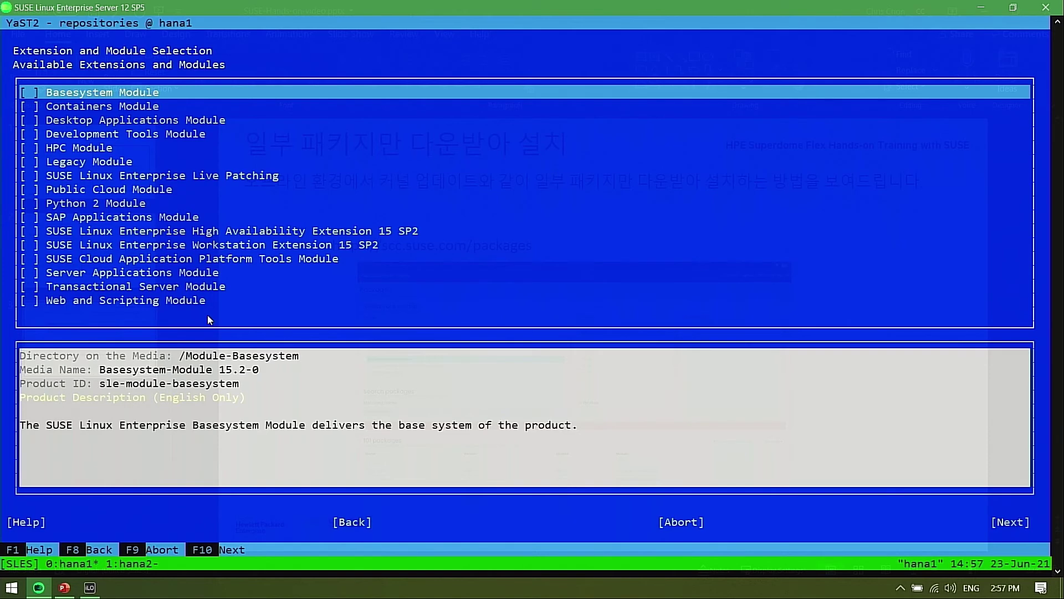
key("Down")
key("Down")
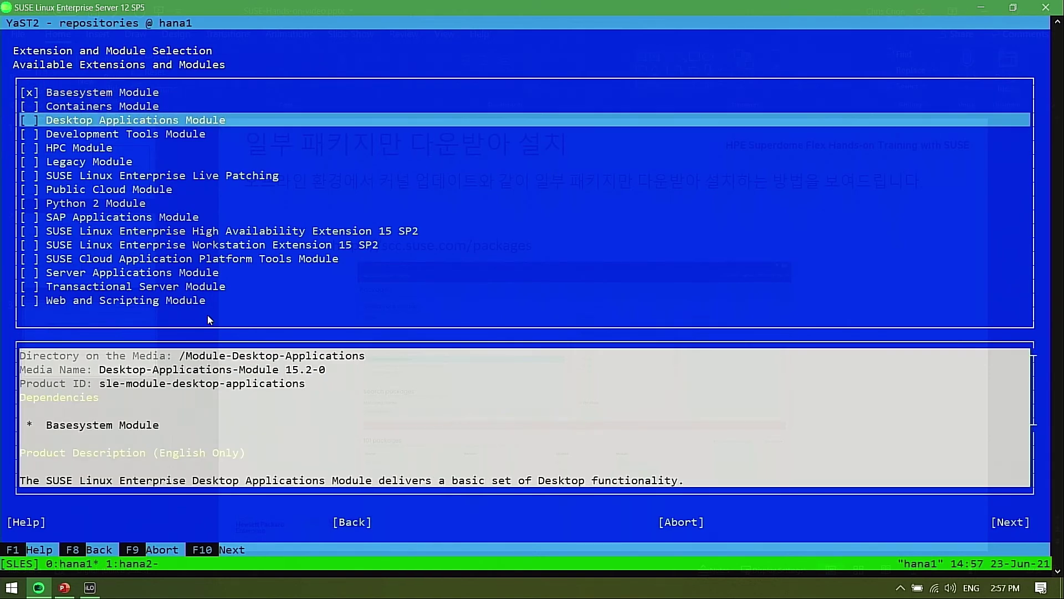
key("space")
key("Down")
key("Down")
key("Down")
key("Down")
key("Down")
key("Down")
key("Down")
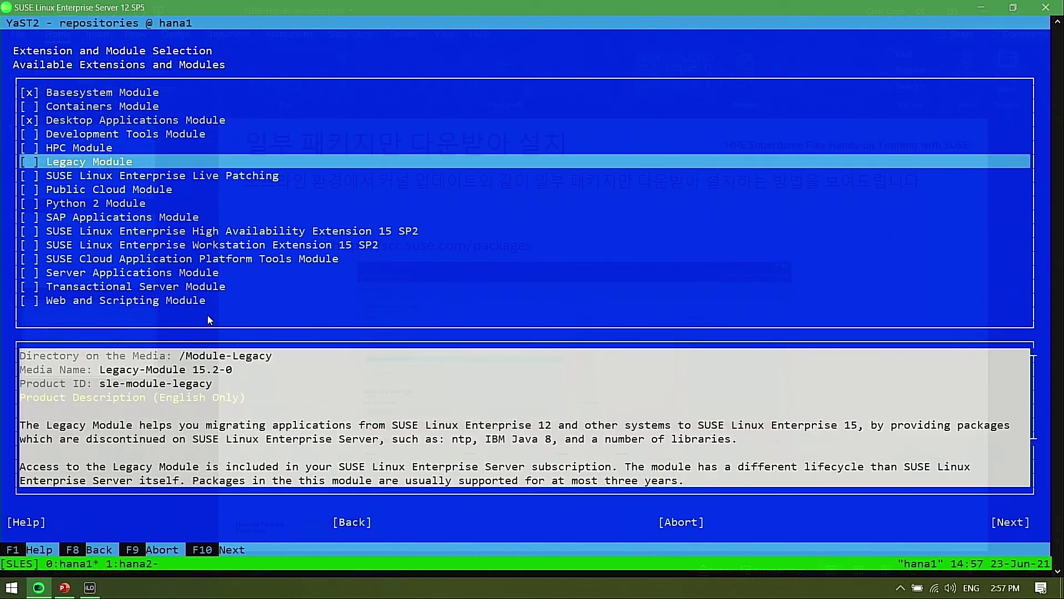
key("space")
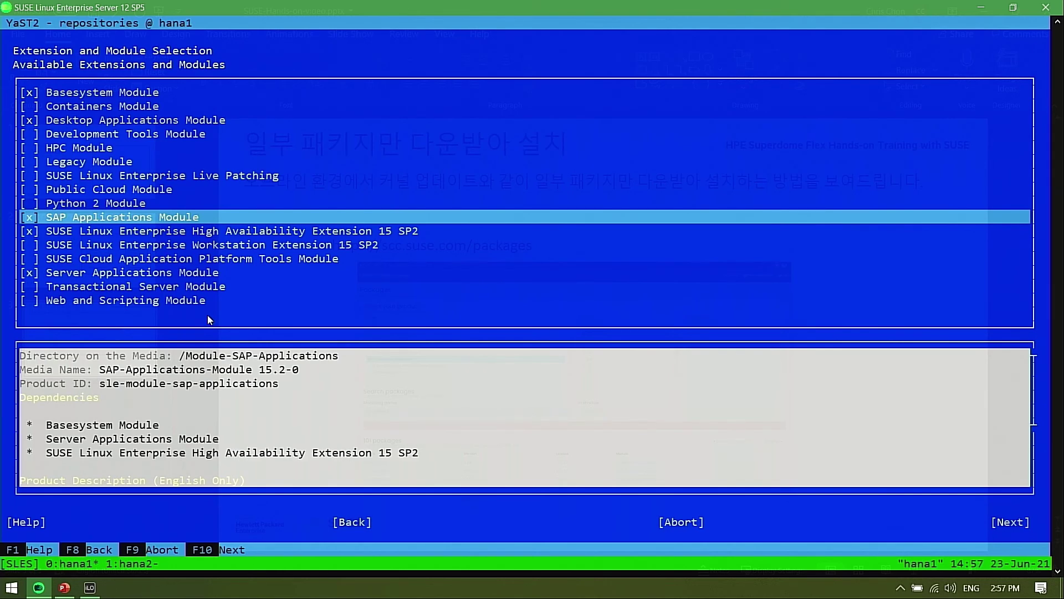
key("Down")
key("Down")
key("Down")
key("Down")
key("Down")
key("Down")
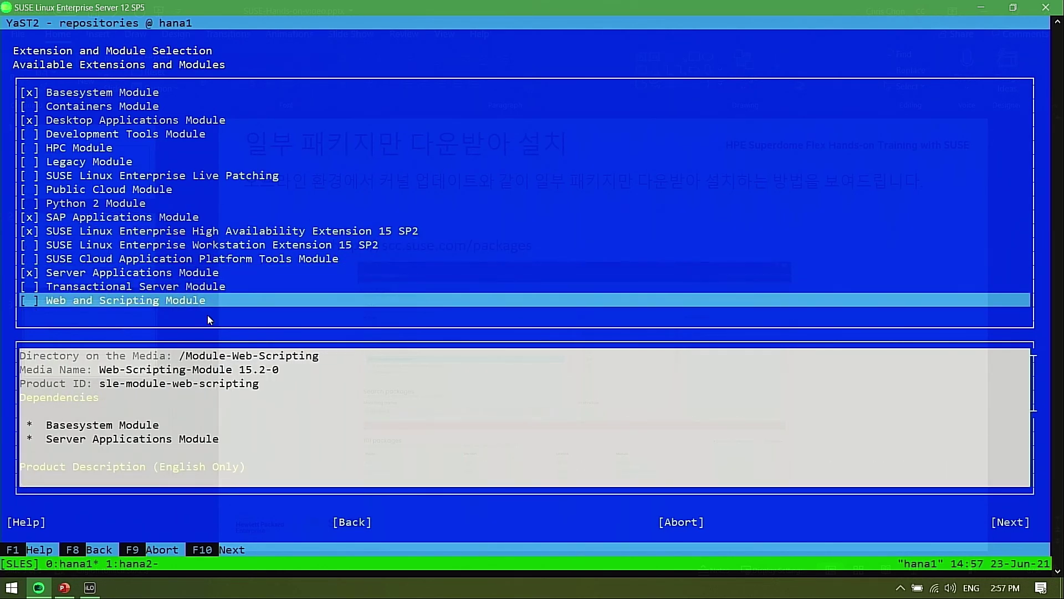
key("Up")
Accept the license so the five module repositories are added
key("F10")
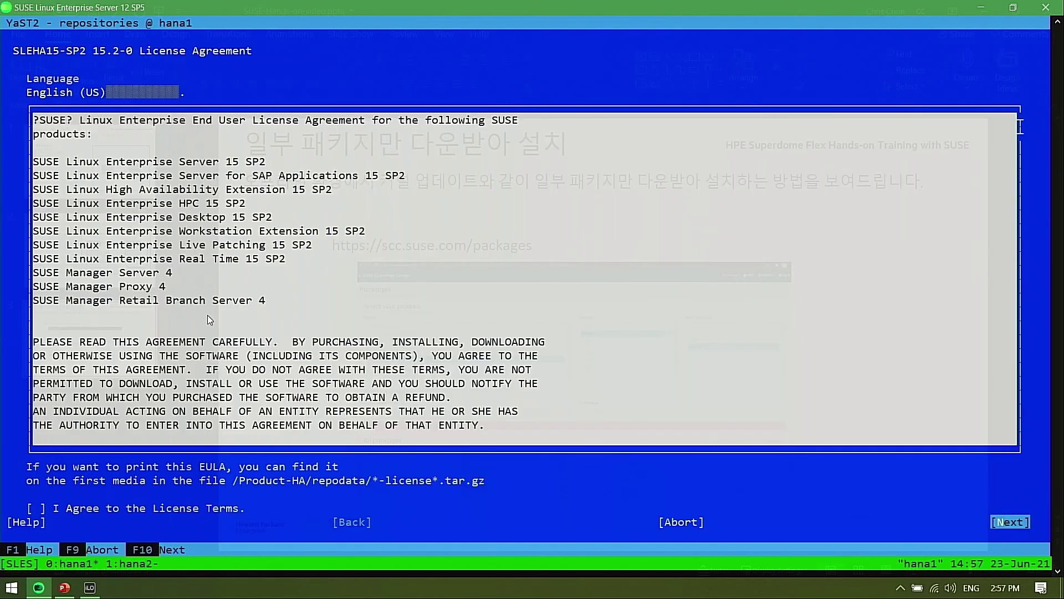
key("alt+a")
key("F10")
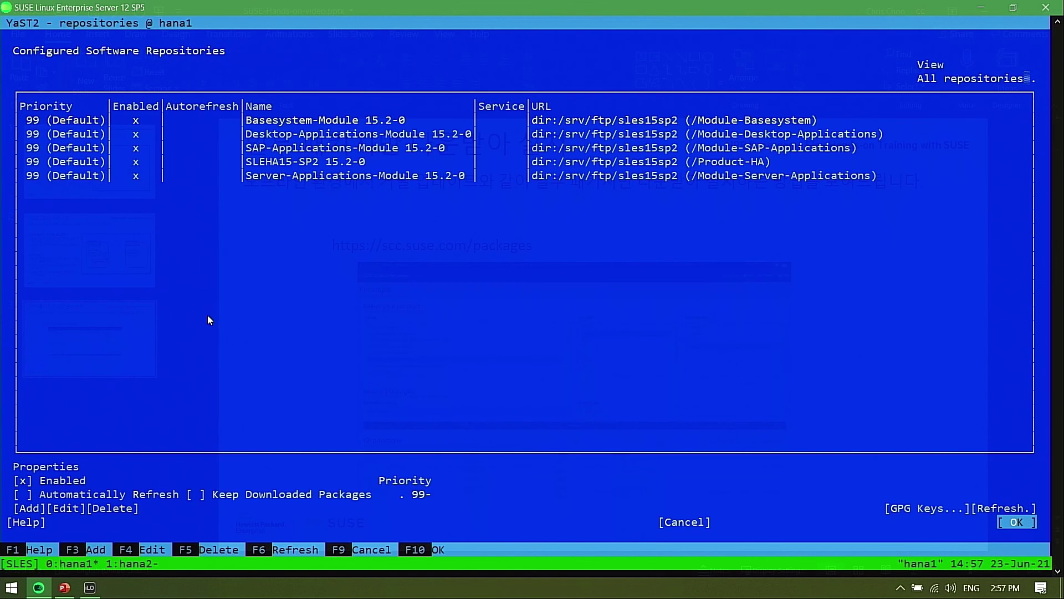
Close YaST and list hana1's five new repositories with 'zypper repos'
key("F10")
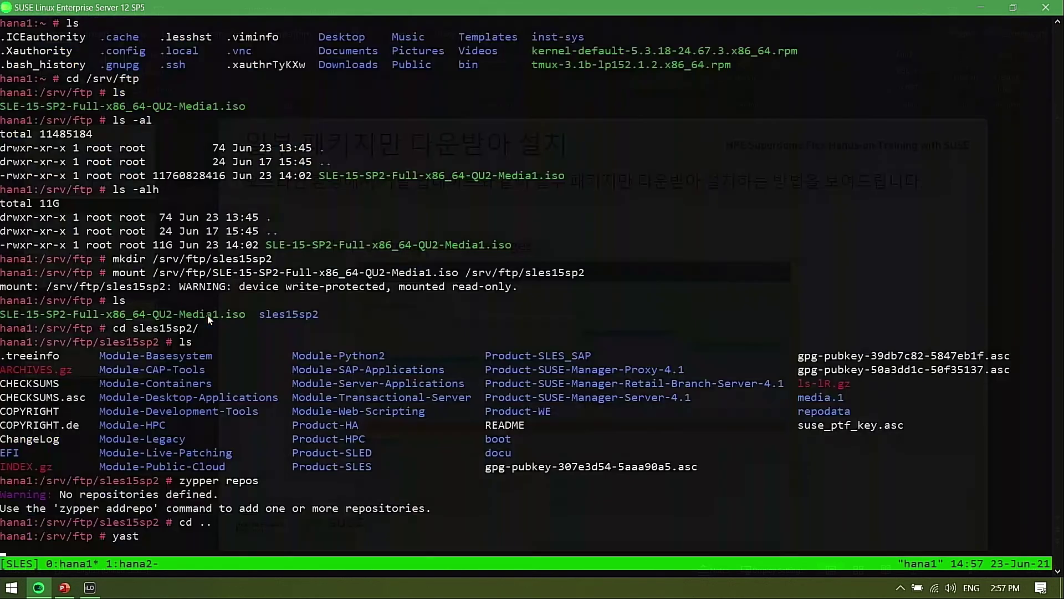
key("F9")
type("zypper repos")
key("Return")
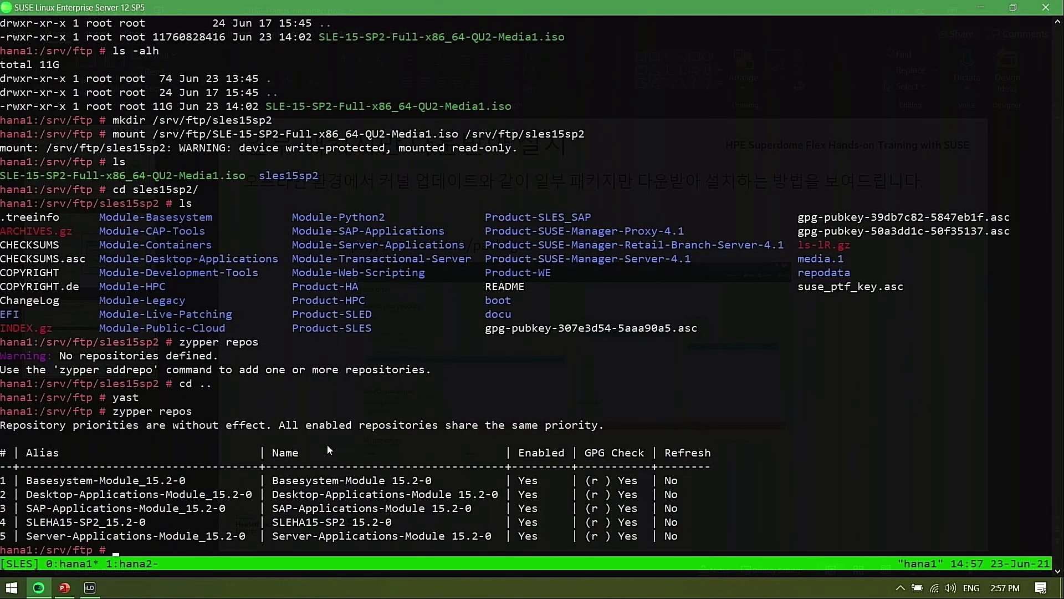
Refresh all repositories with 'zypper ref' and install vsftpd, already present as 3.0.3-7.7.9
type("zypper ref")
key("Return")
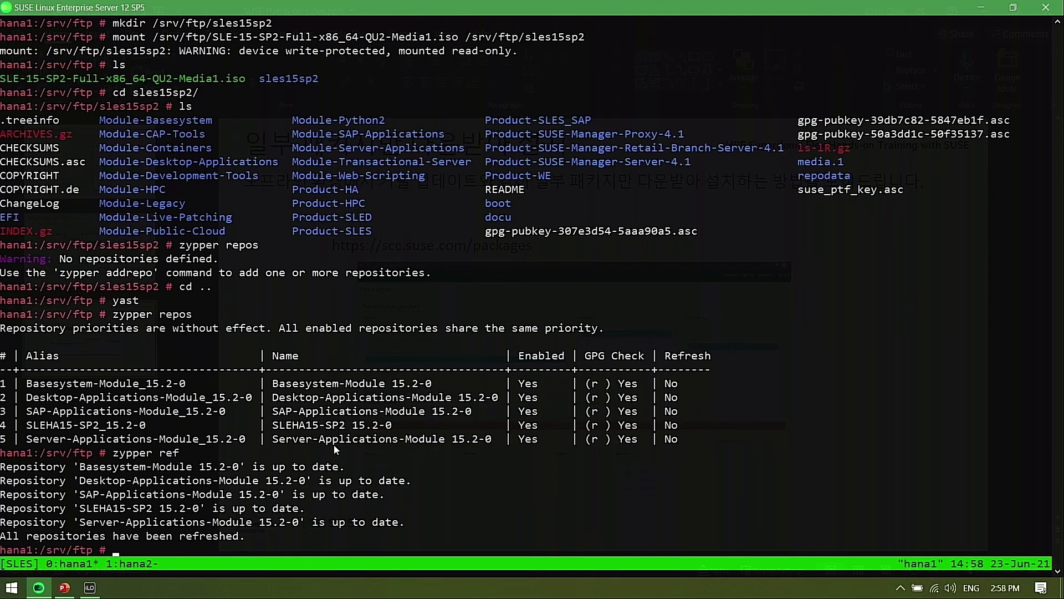
type("zypper in vsftpd")
key("Return")
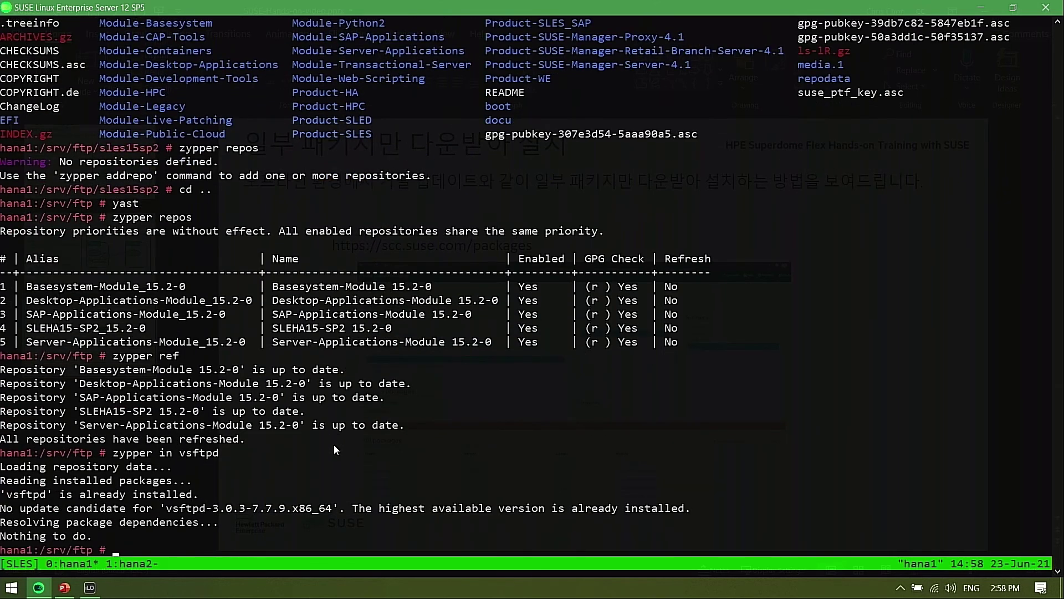
Start vsftpd with systemctl and confirm it is active (running)
type("systemctl start vsftpd")
key("Return")
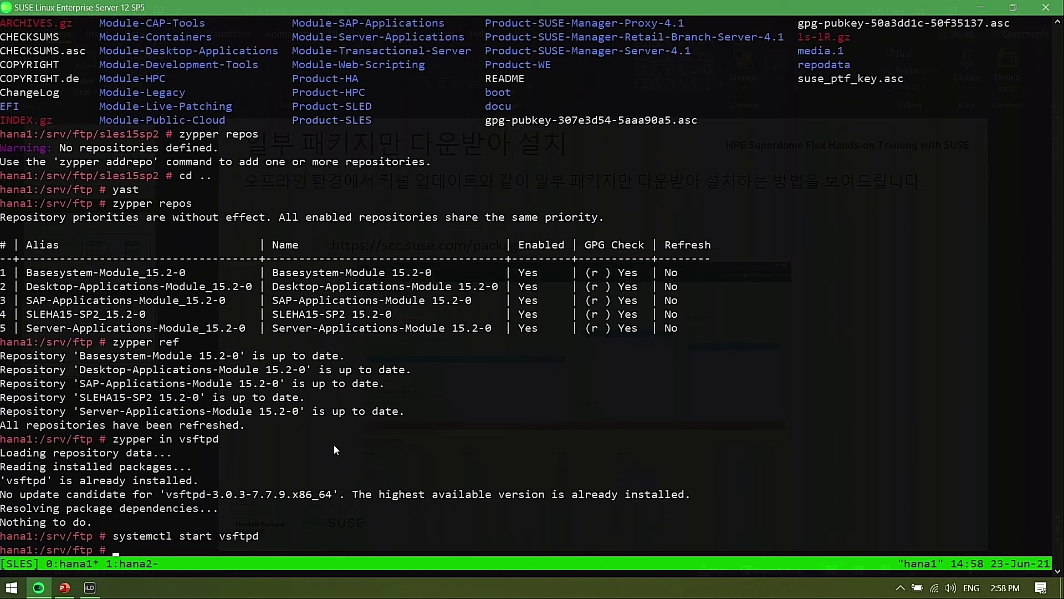
type("systemctl status vsftpd")
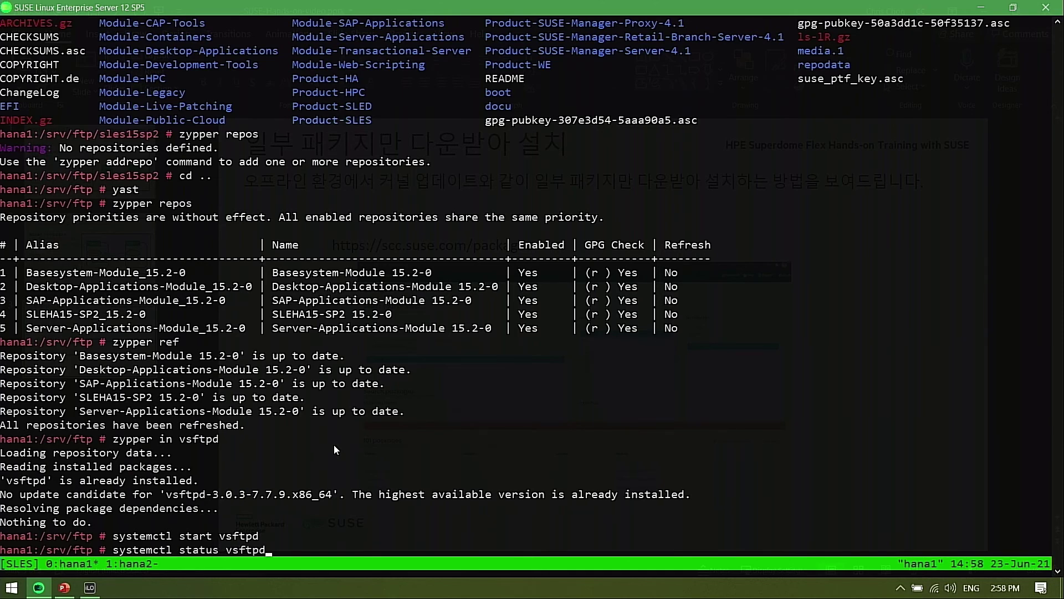
key("Return")
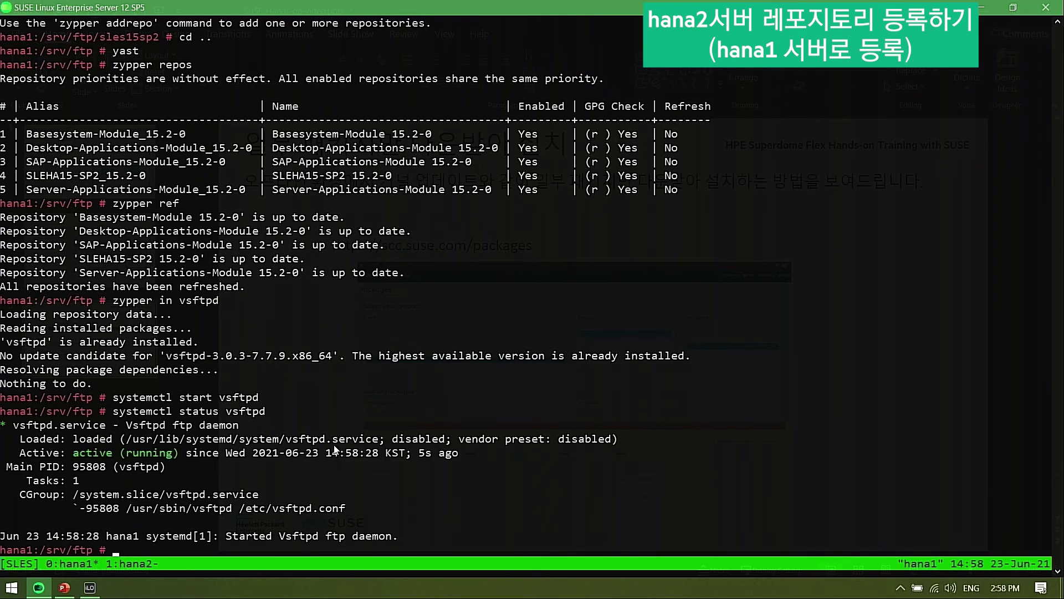
Switch to the hana2 tmux window and get a fresh prompt
key("ctrl+b")
key("1")
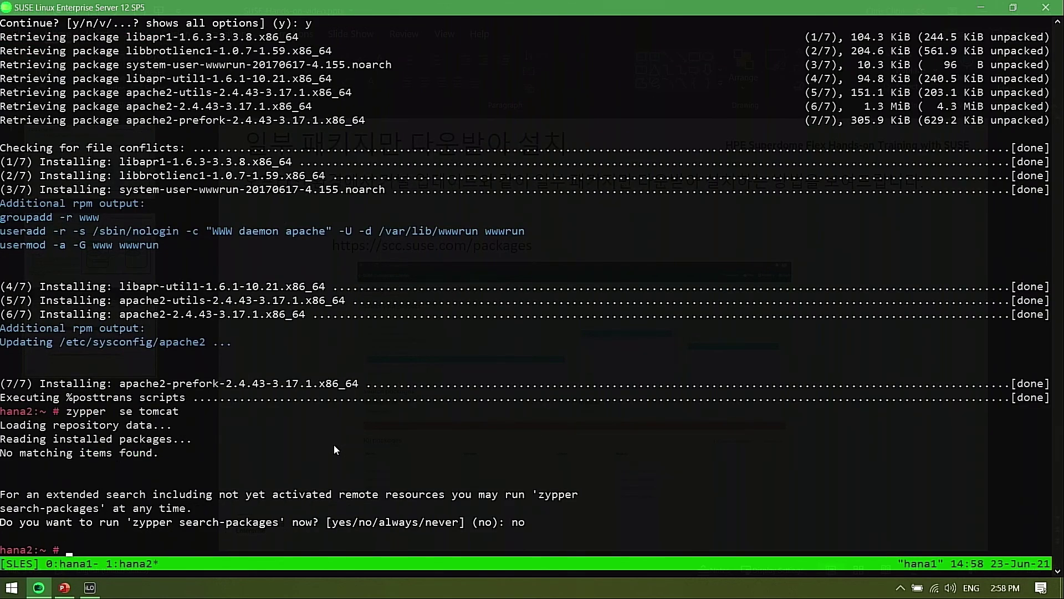
key("Return")
Clear the hana2 terminal, launch yast, and open Software Repositories
type("clear")
key("Return")
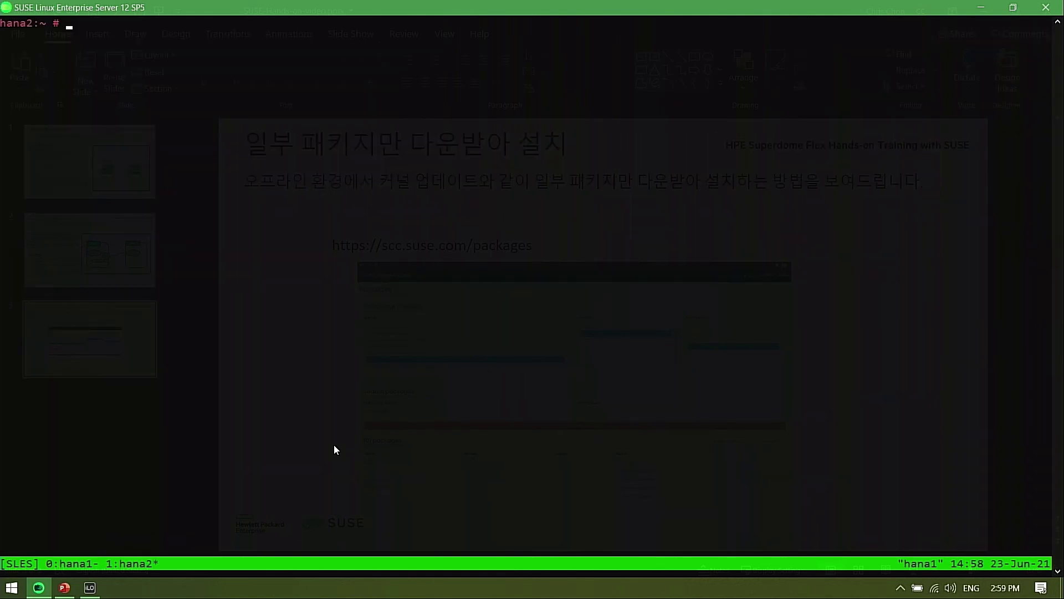
type("yast")
key("Return")
key("Tab")
key("Down")
key("Down")
key("Down")
key("Down")
key("Down")
key("Down")
key("Down")
key("Down")
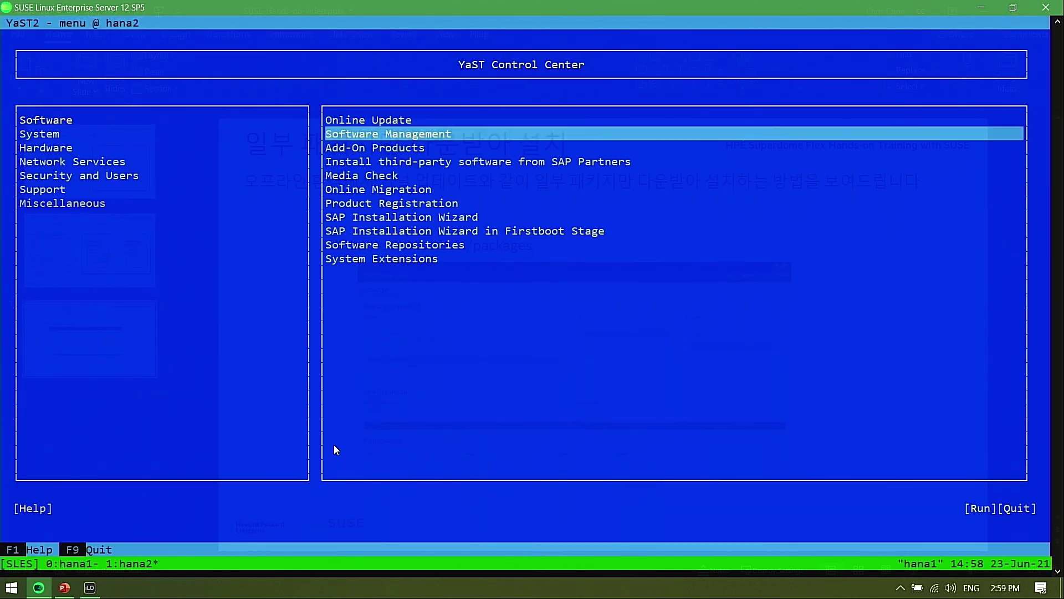
key("Down")
key("Return")
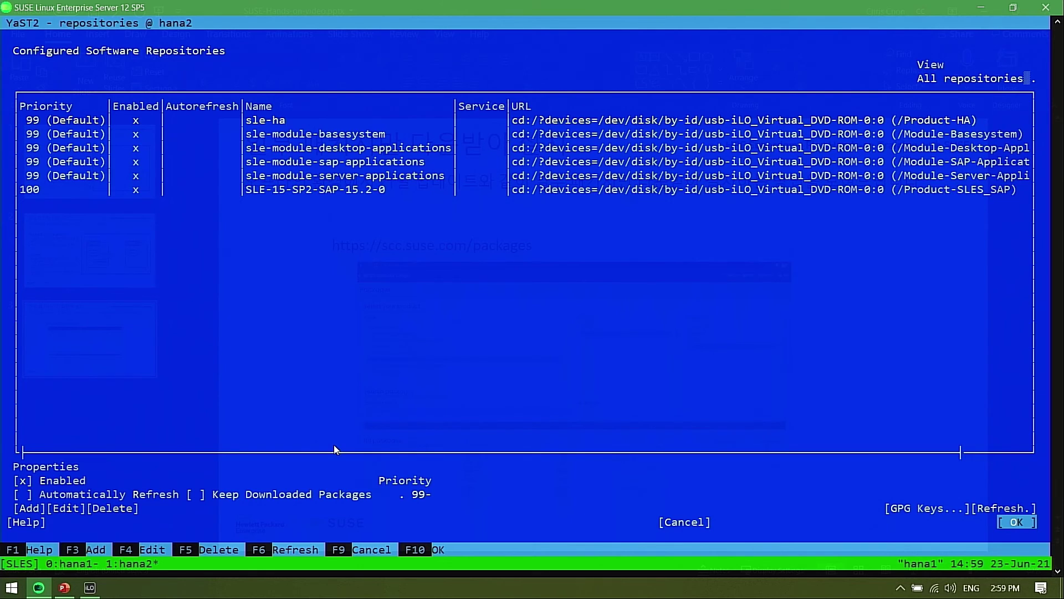
Browse the six DVD-ROM repositories, ending on the sle-ha entry
key("Tab")
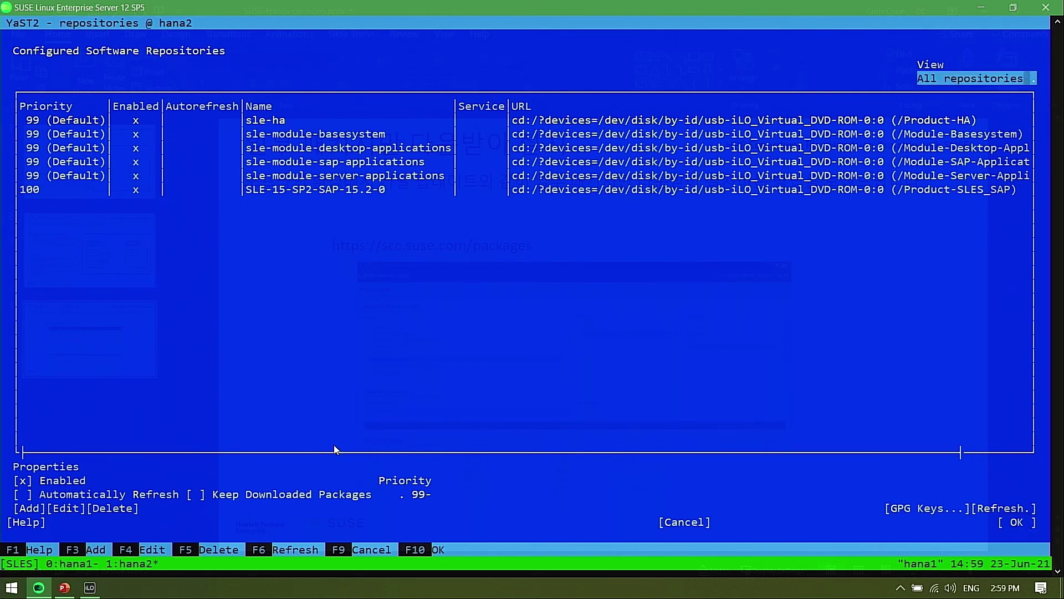
key("Tab")
key("Down")
key("Down")
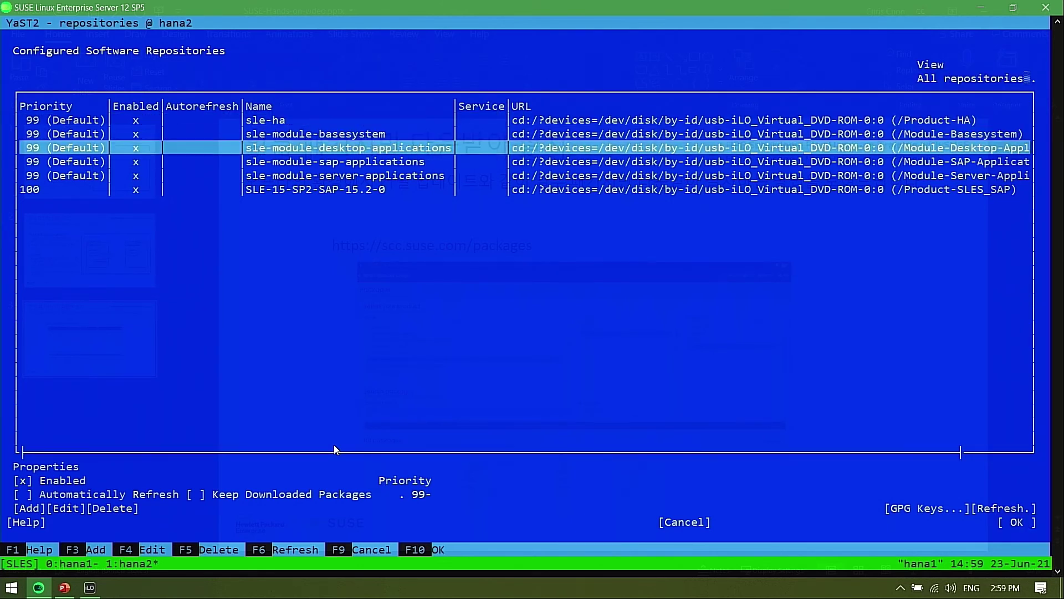
key("Down")
key("Down")
key("Down")
key("Up")
key("Up")
key("Up")
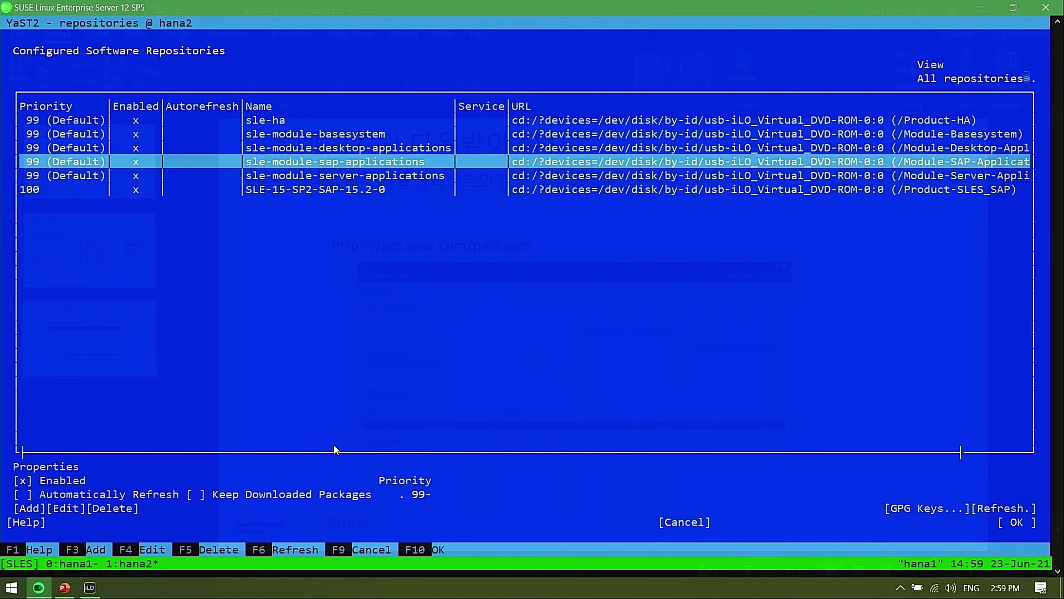
key("Up")
key("Down")
key("Down")
key("Up")
key("Up")
key("Up")
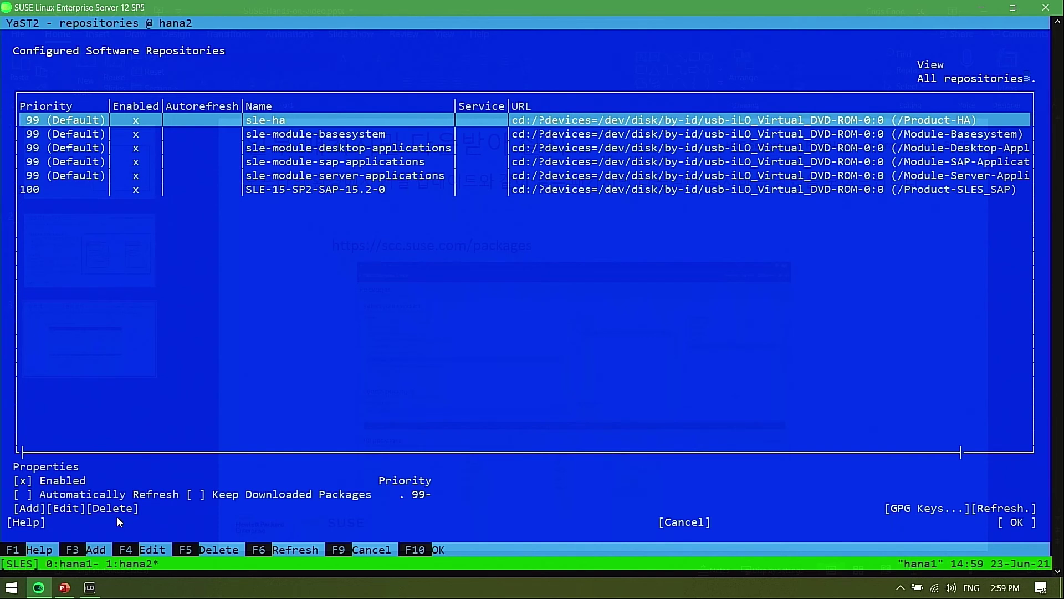
Delete the sle-ha and sle-module-basesystem repositories
key("F5")
key("Return")
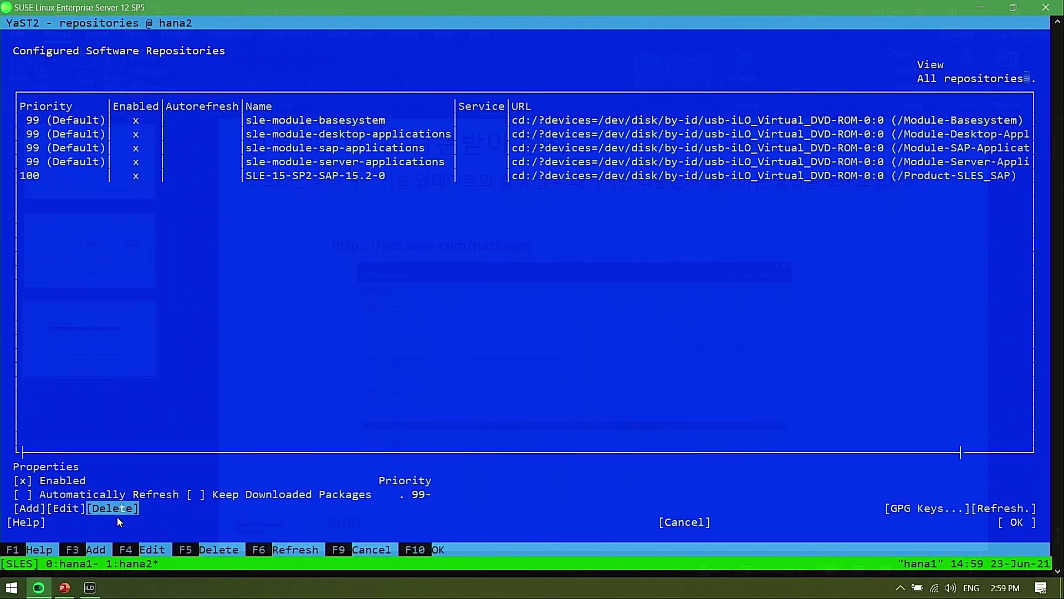
key("shift+Tab")
key("shift+Tab")
key("shift+Tab")
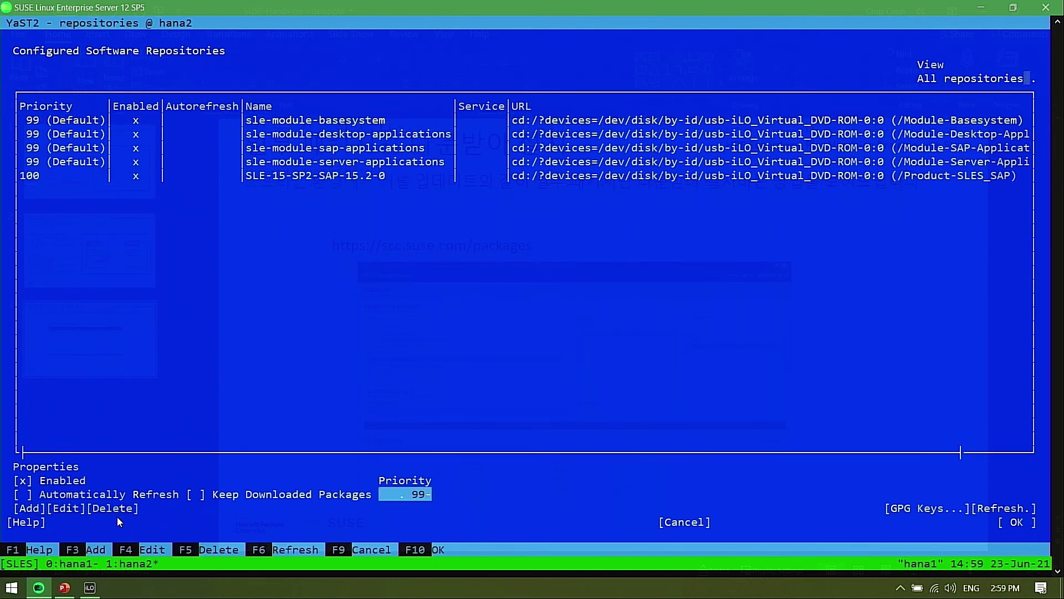
key("Tab")
key("Tab")
key("Tab")
key("Tab")
key("Tab")
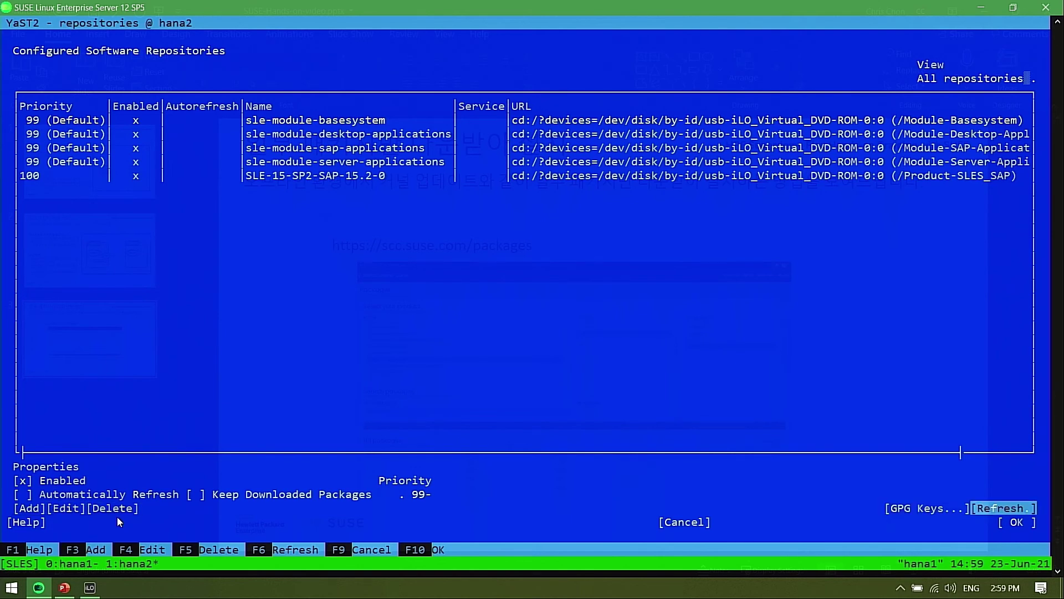
key("Tab")
key("Tab")
key("Tab")
key("Tab")
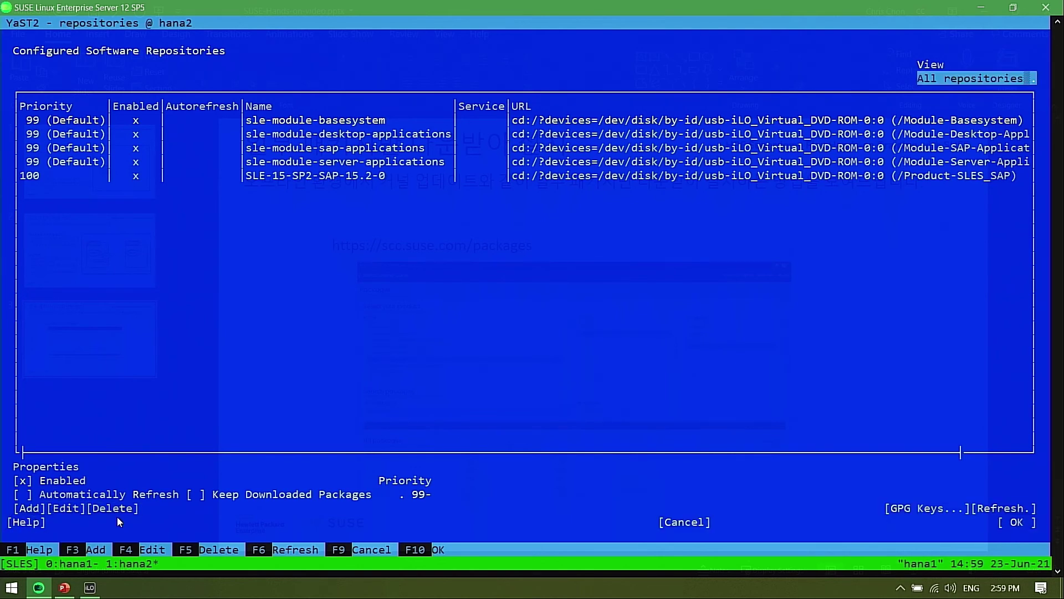
key("Tab")
key("F5")
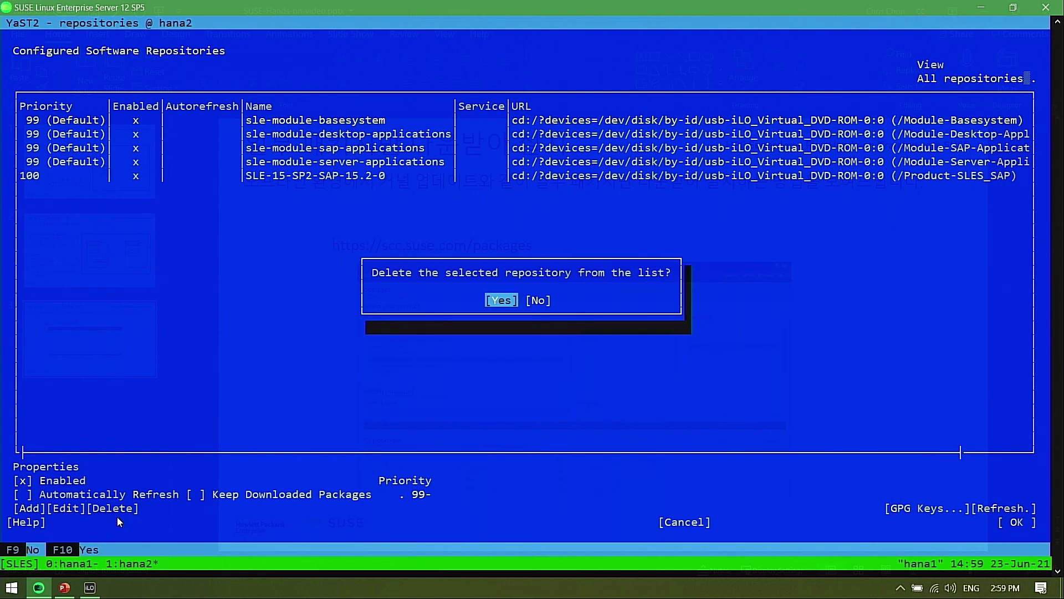
key("Return")
key("Tab")
key("Tab")
key("Tab")
key("Tab")
key("Tab")
key("Tab")
key("Tab")
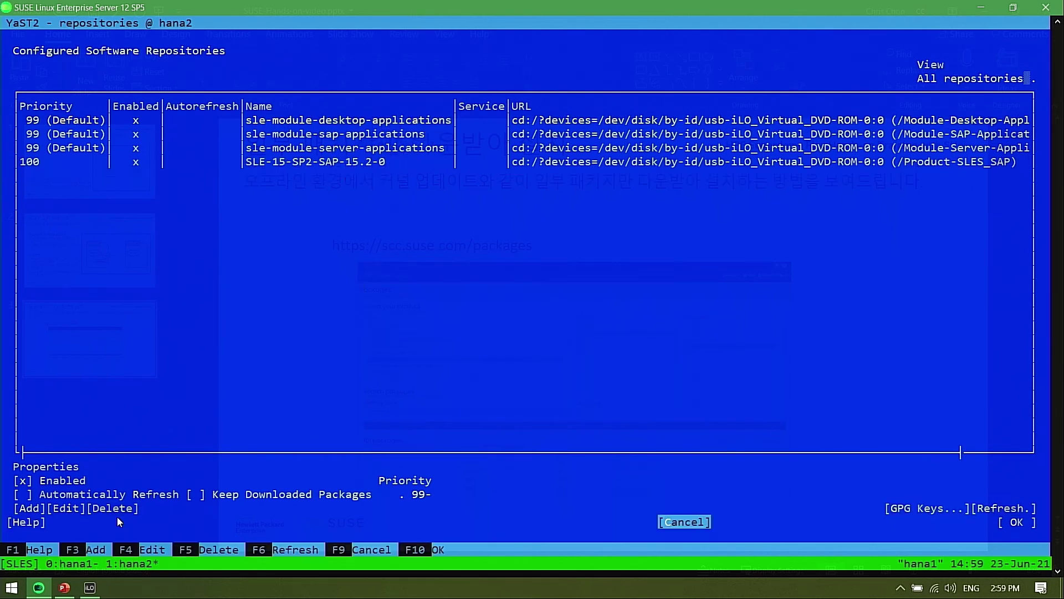
Delete the sle-module-desktop-applications and sle-module-sap-applications repositories
key("F5")
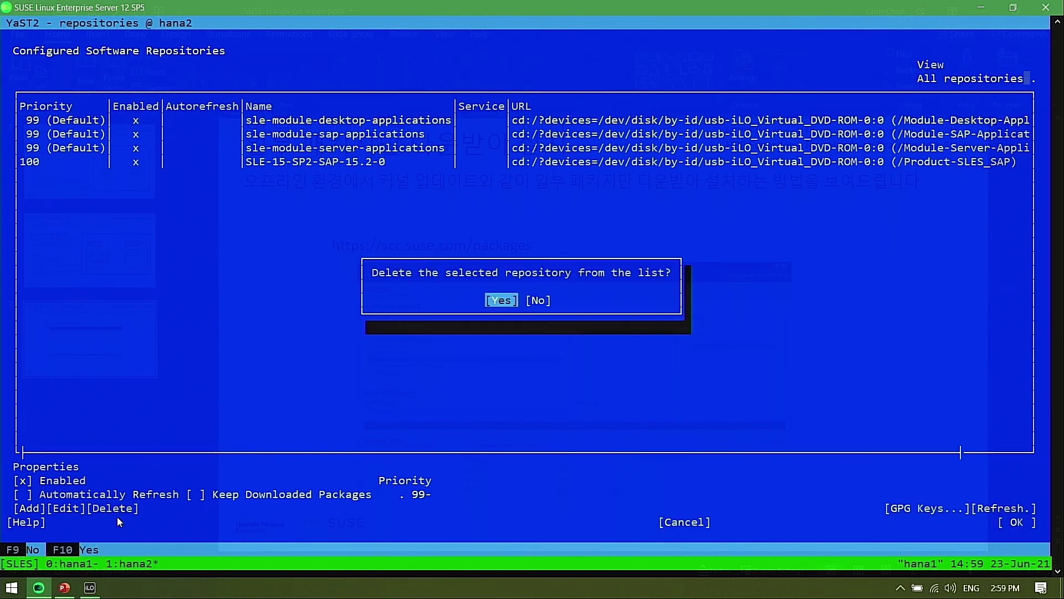
key("Return")
key("Tab")
key("Tab")
key("Tab")
key("Tab")
key("Tab")
key("Tab")
key("Tab")
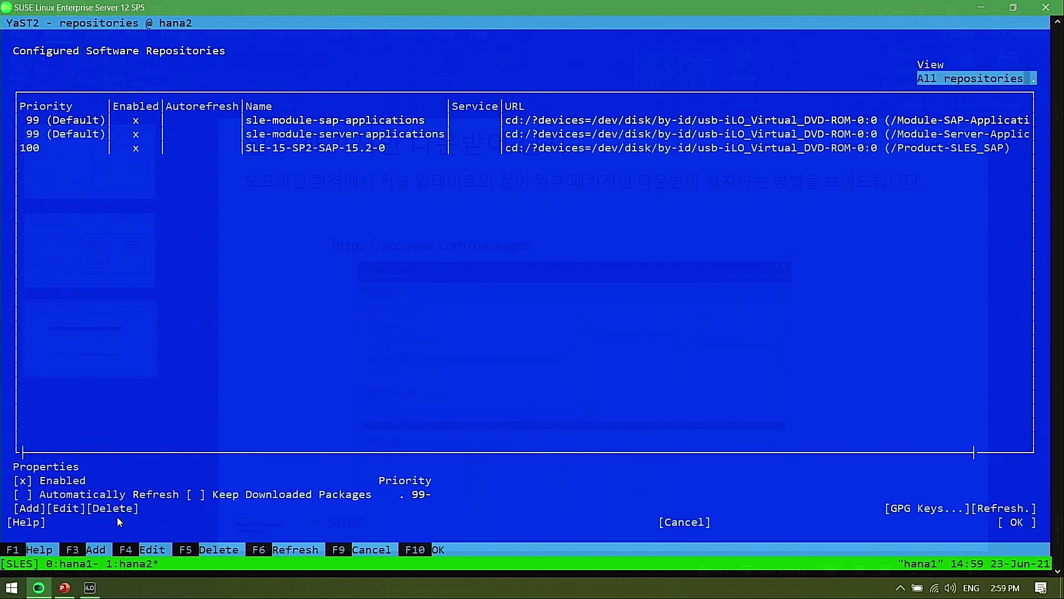
key("F5")
key("Return")
key("Tab")
key("Tab")
key("Tab")
key("Tab")
key("Tab")
key("Tab")
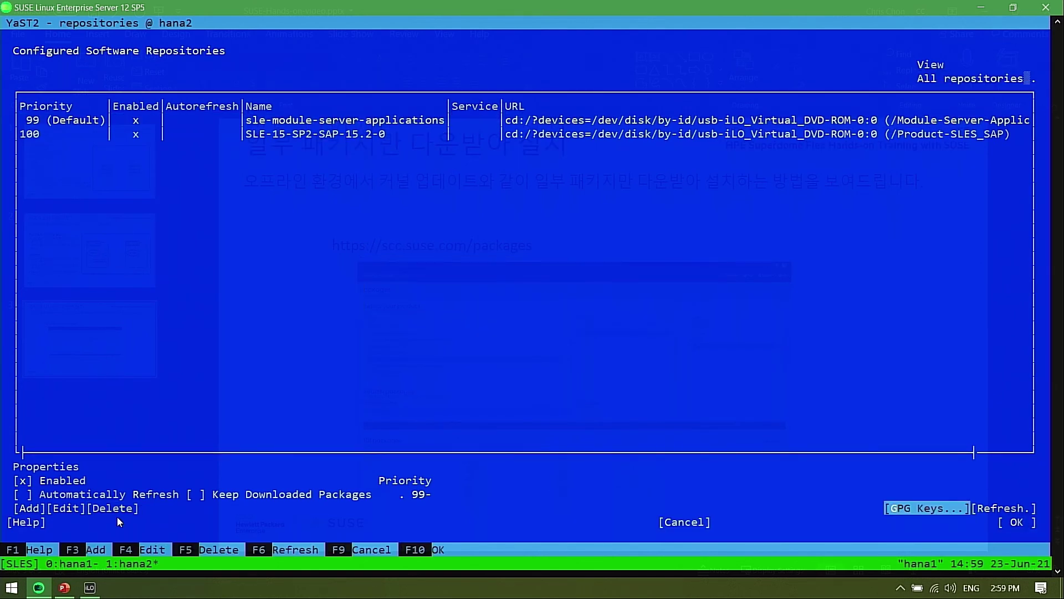
Delete the server applications and SLE-15-SP2-SAP-15.2-0 repositories, leaving the list empty
key("Tab")
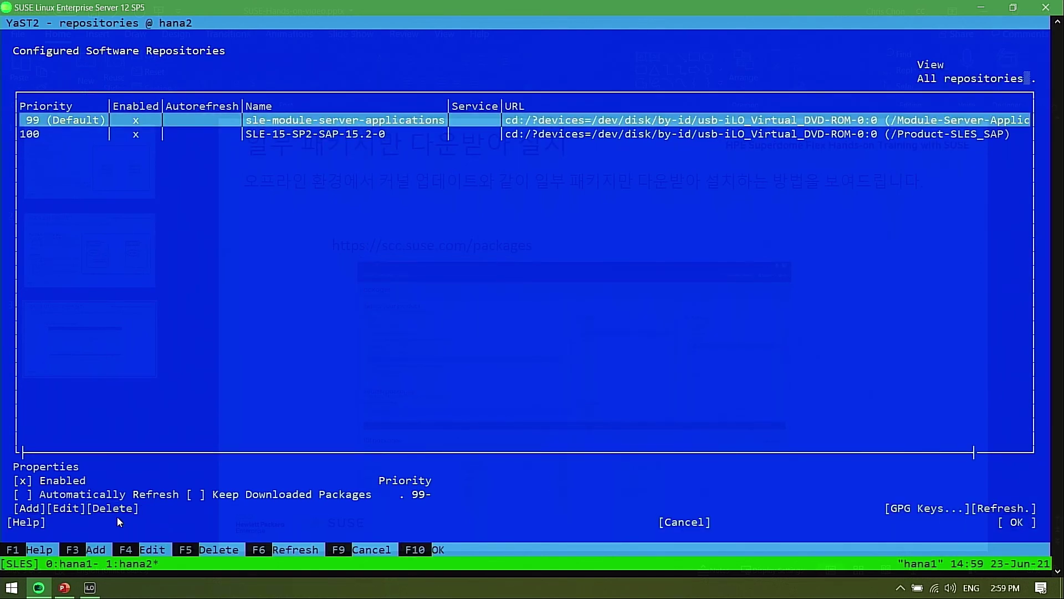
key("F5")
key("Return")
key("Tab")
key("Tab")
key("Tab")
key("Tab")
key("Tab")
key("Tab")
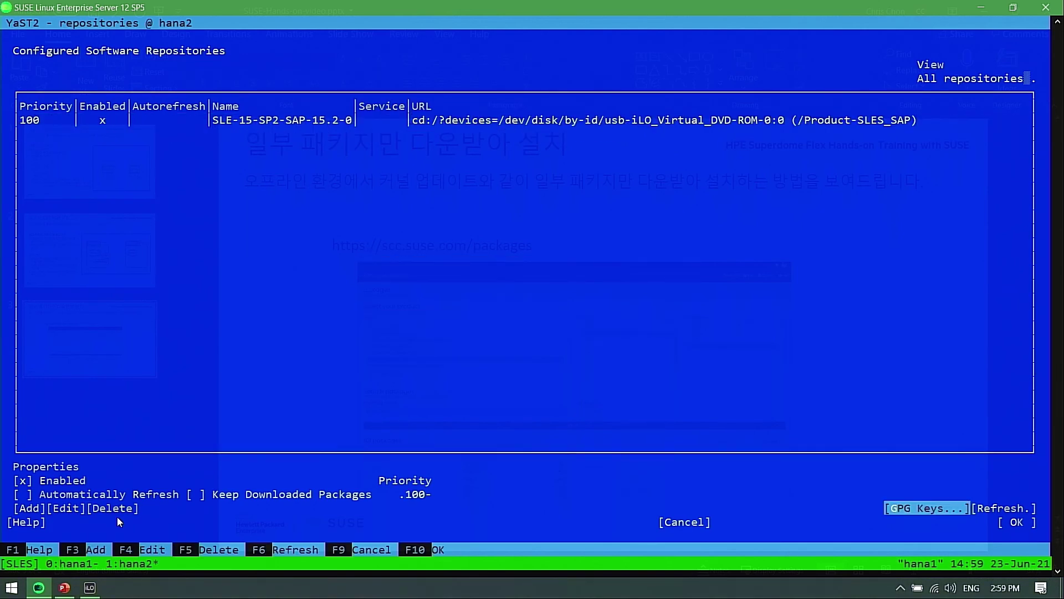
key("Tab")
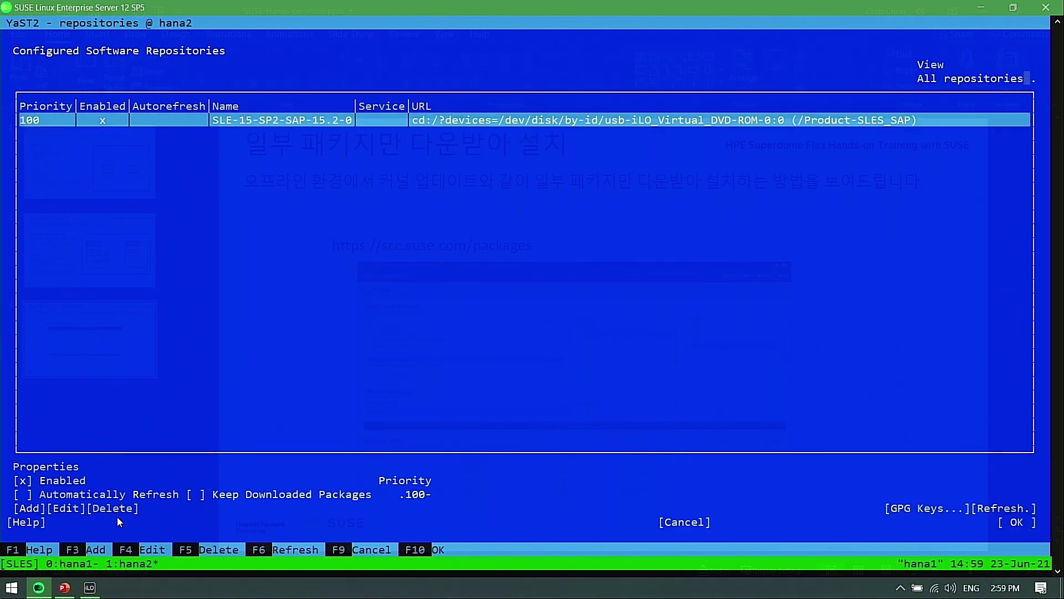
key("F5")
key("Return")
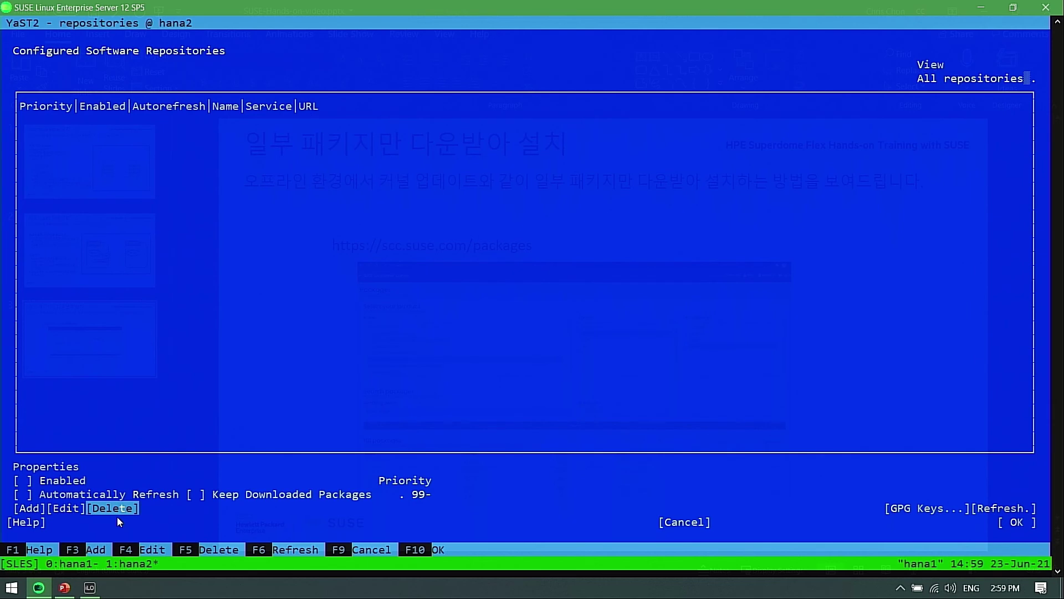
Add an FTP repository at ftp://192.0.191.161:/sles15sp2
key("F3")
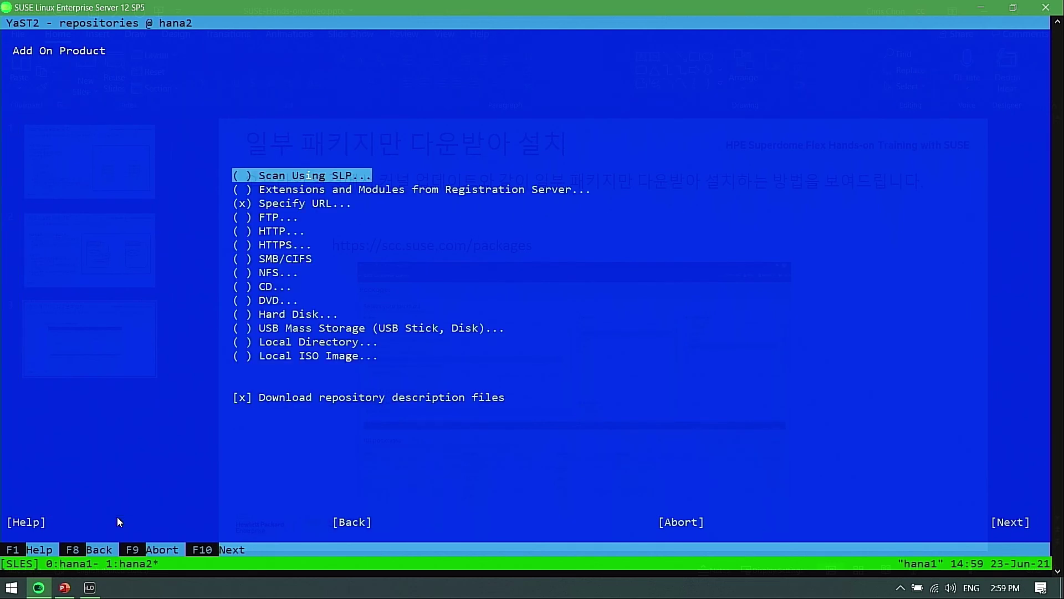
key("Down")
key("Down")
key("Down")
key("space")
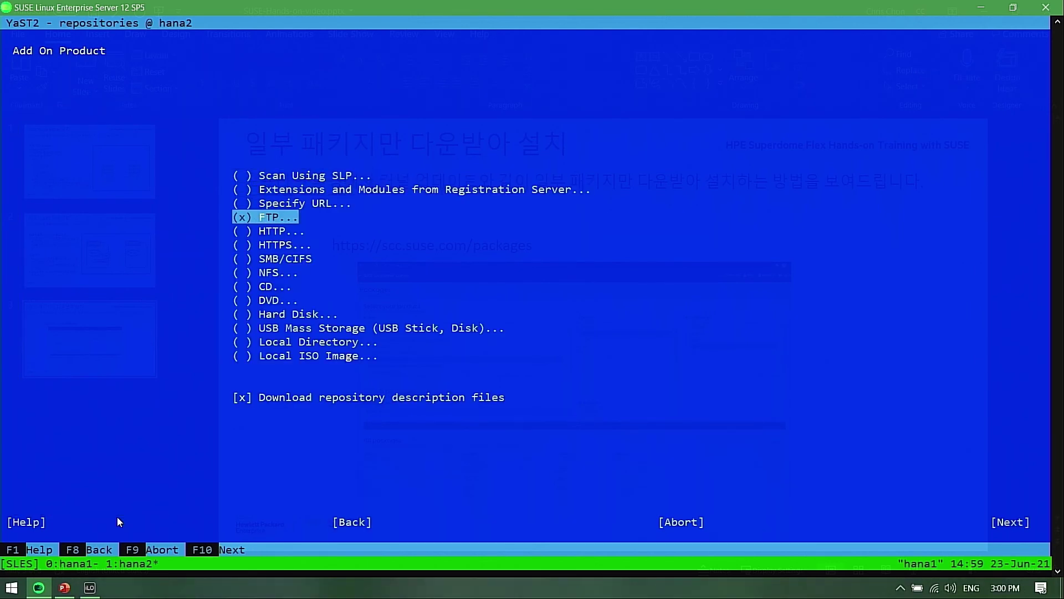
key("F10")
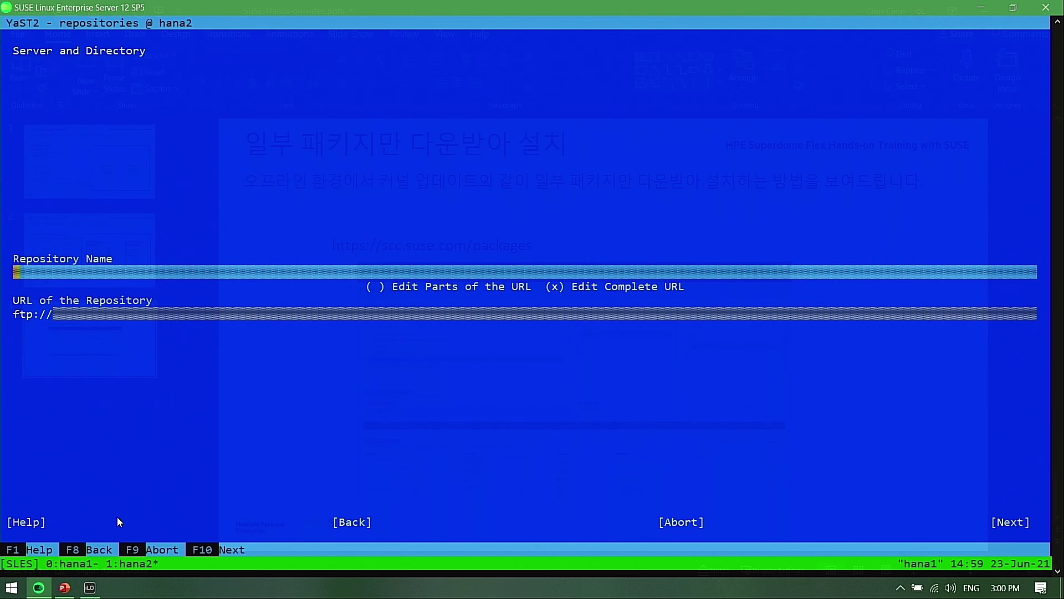
key("Tab")
key("Tab")
key("Tab")
type("192.0.191.")
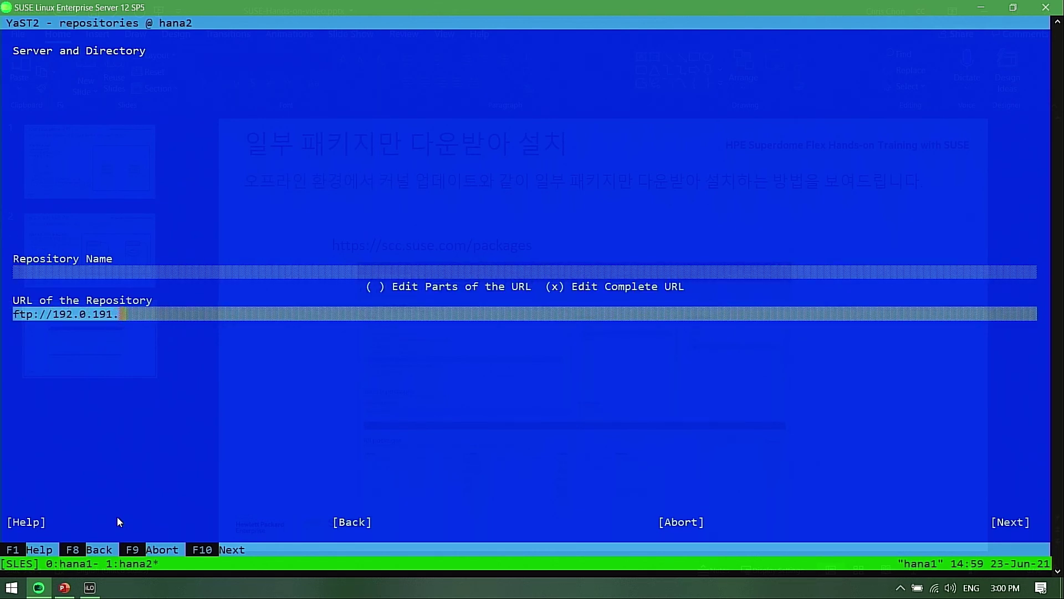
type("161:/")
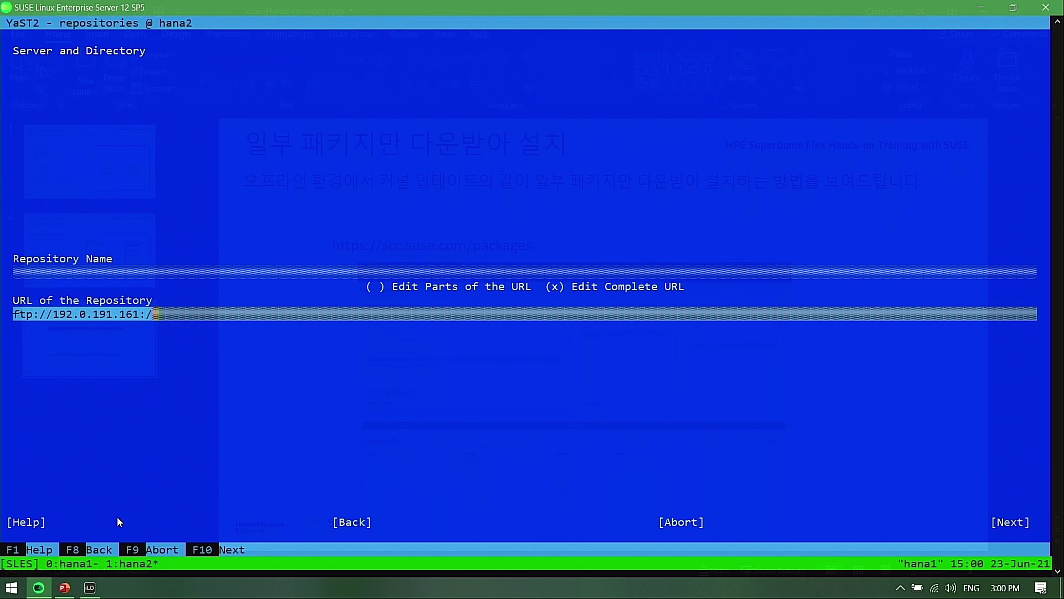
type("sles15sp2")
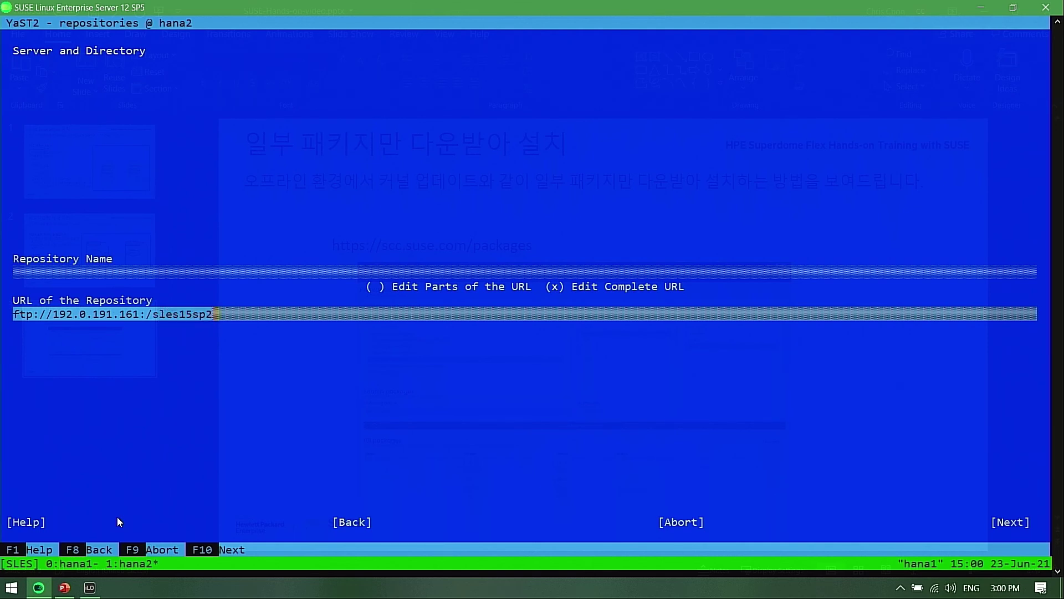
key("F10")
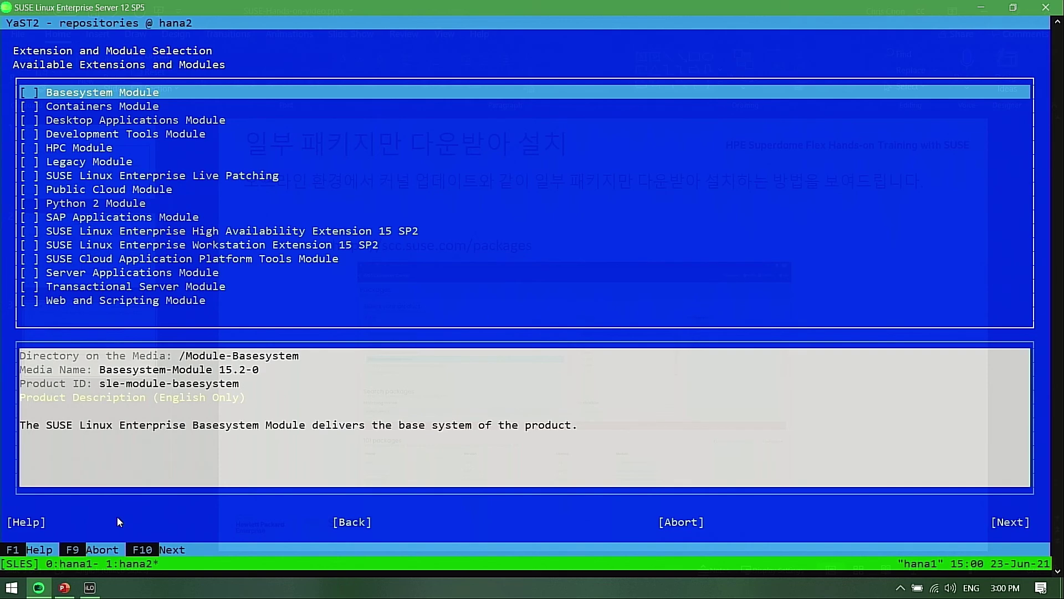
Check the Basesystem, Desktop Applications and SAP Applications modules
key("Down")
key("Down")
key("Up")
key("Up")
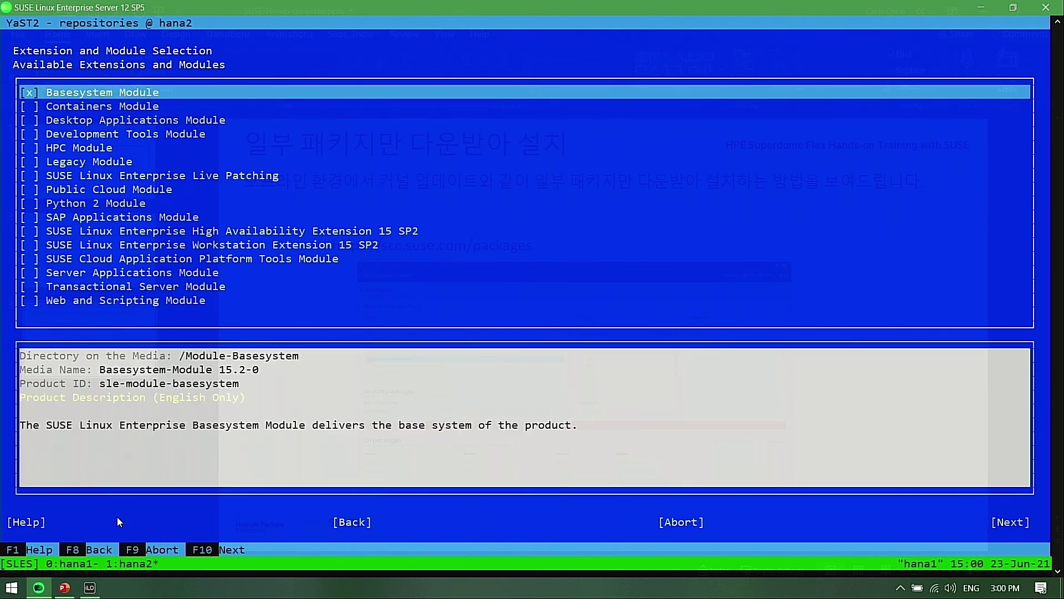
key("Down")
key("Down")
key("space")
key("Down")
key("Down")
key("Down")
key("Down")
key("Down")
key("Down")
key("Down")
key("space")
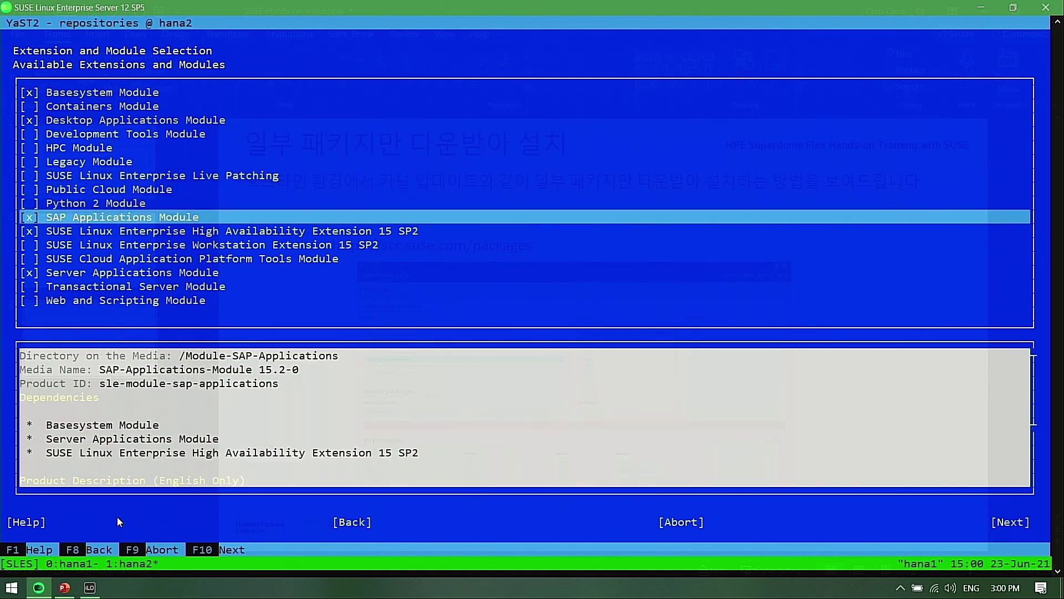
Accept the license, save the five FTP repositories, and quit YaST
key("F10")
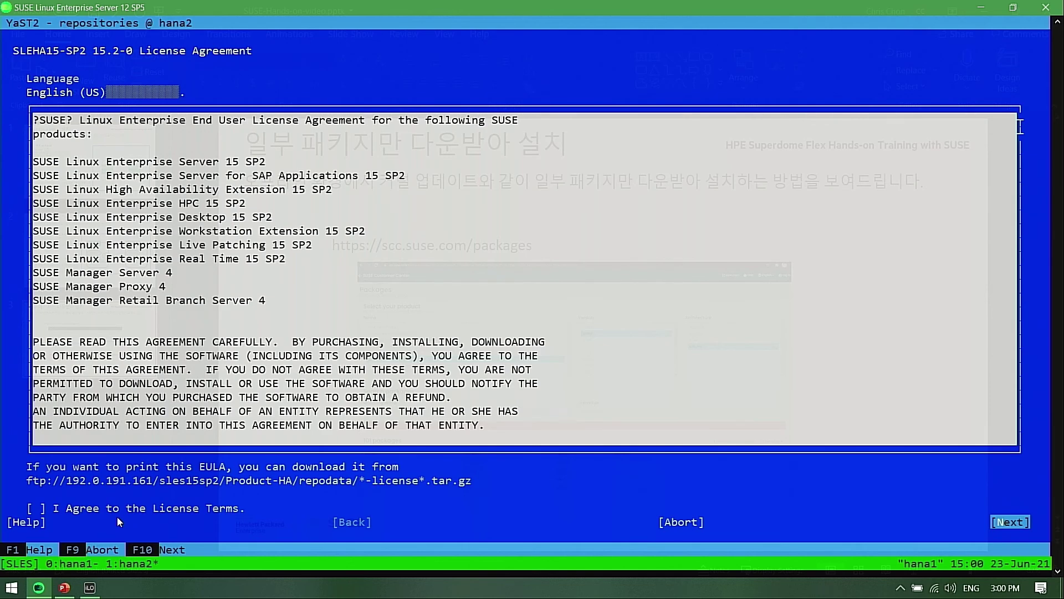
key("alt+a")
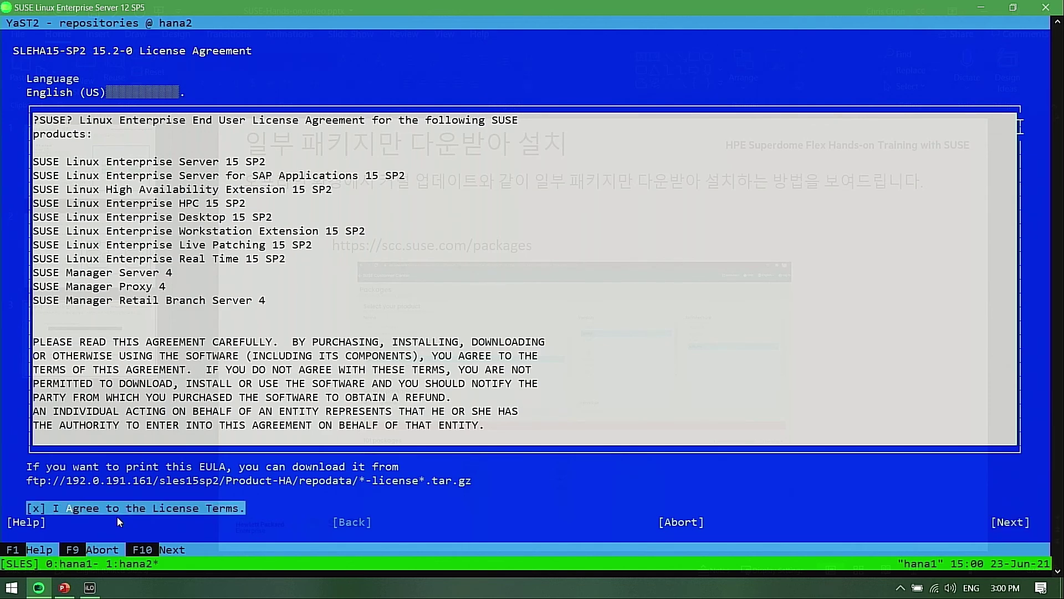
key("alt+n")
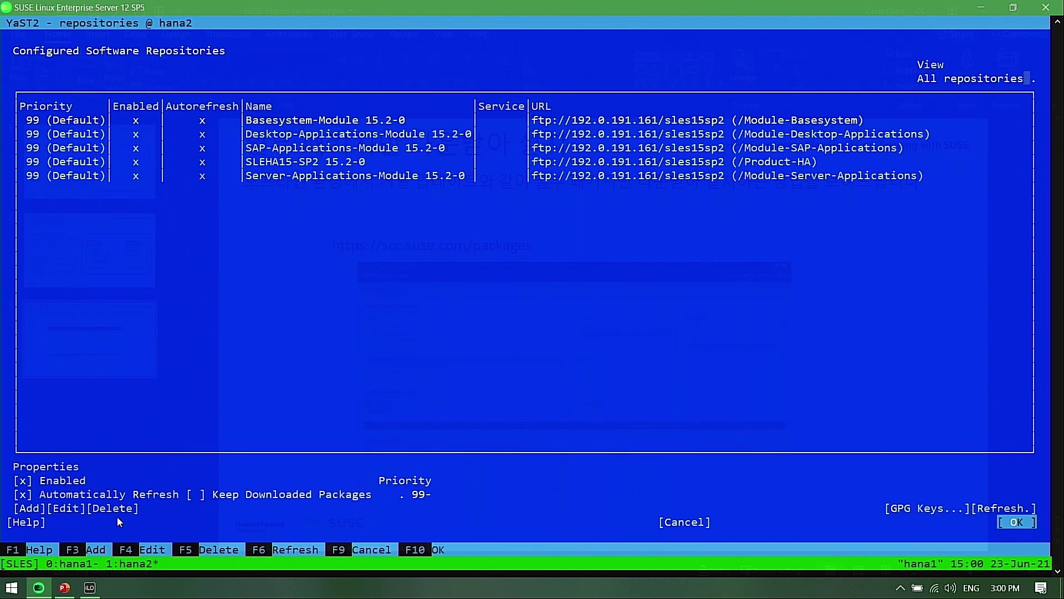
key("alt+o")
key("alt+q")
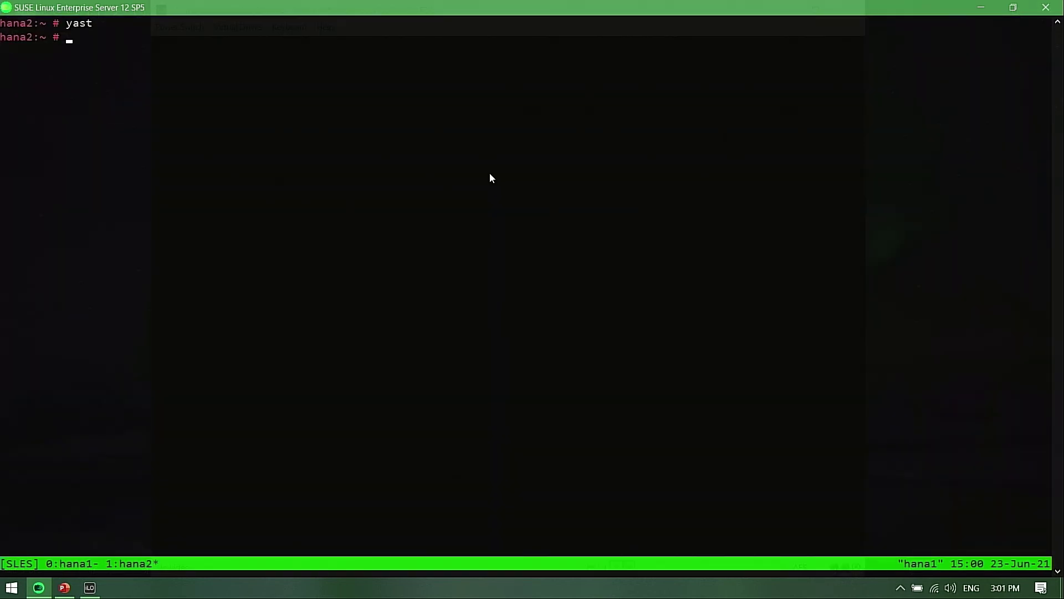
On hana2, list the repositories with zypper repos and repos -d, then refresh them with zypper ref
type("zypper repos")
key("Return")
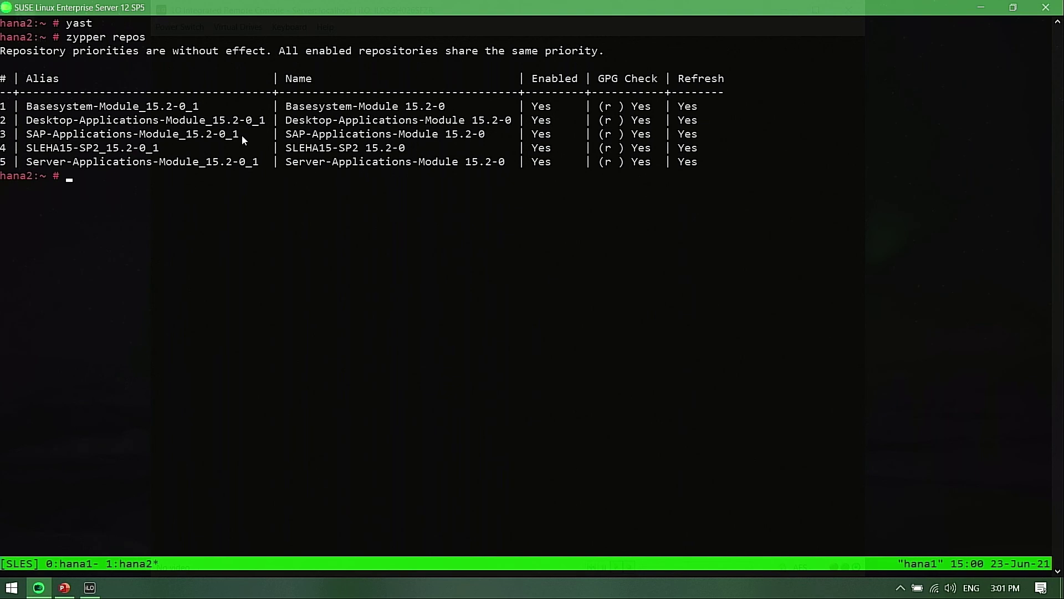
type("zypper repos -d")
key("Return")
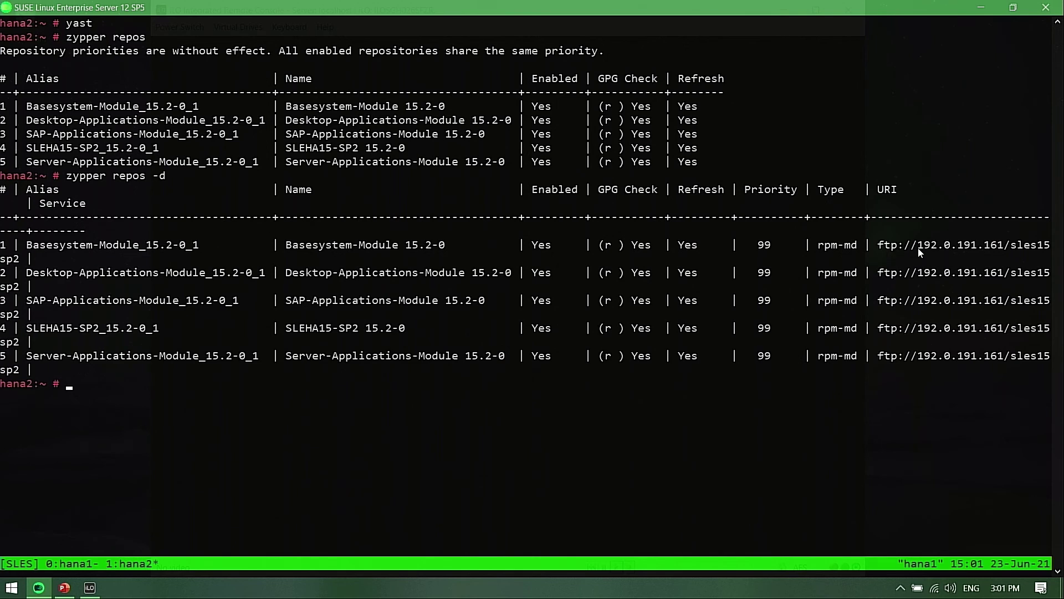
type("zypper ref")
key("Return")
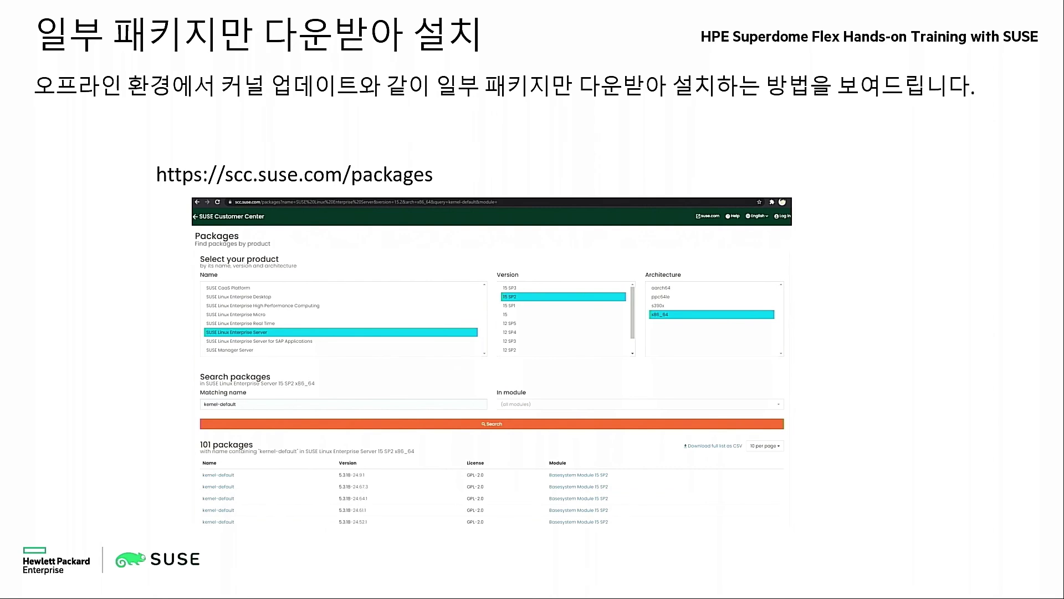
Bring up the Launchy launcher and search 'ch' to find Google Chrome
key("alt+space")
type("chr")
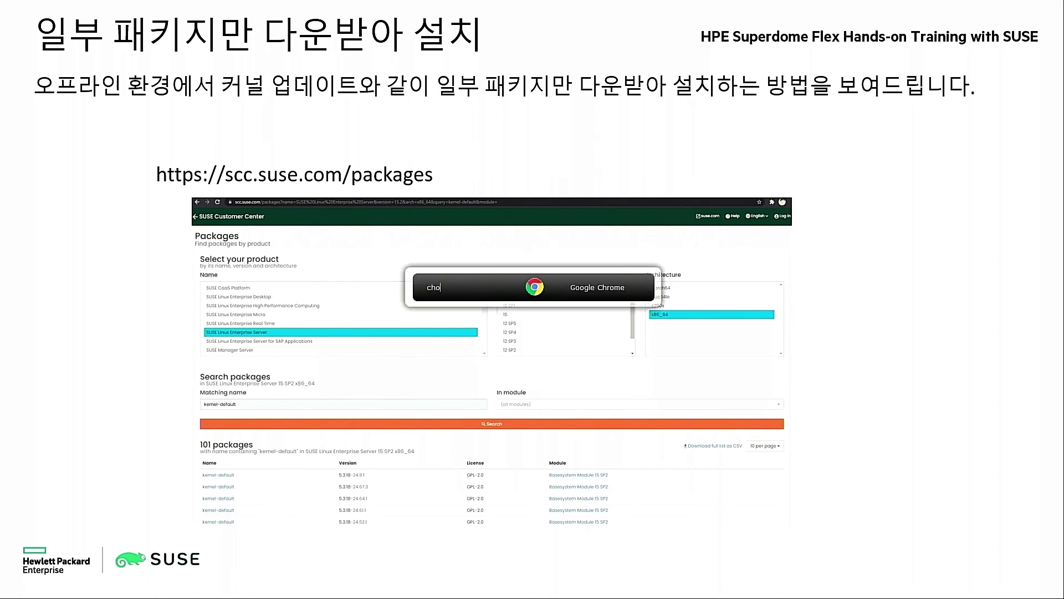
Load scc.suse.com/packages in a new tab and select SUSE Linux Enterprise Server 15 SP2, x86_64
key("Return")
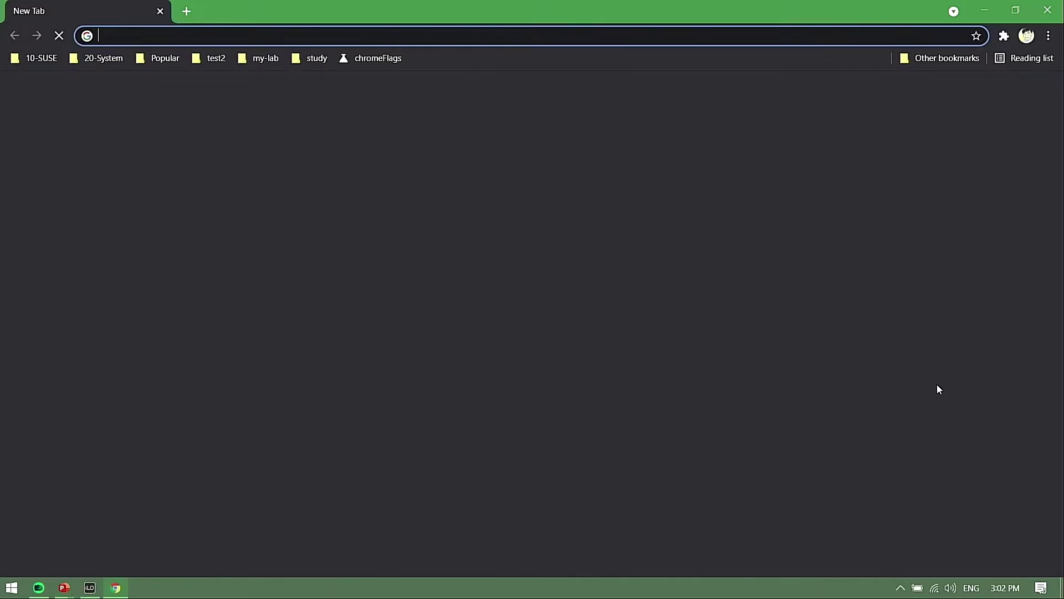
type("s")
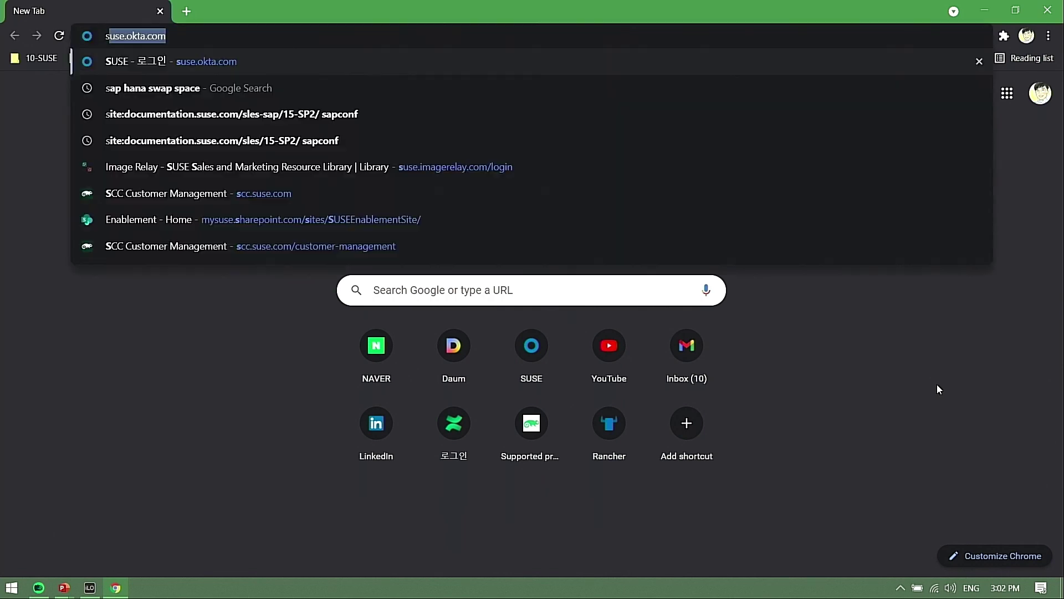
type("cc.suse.com/pack")
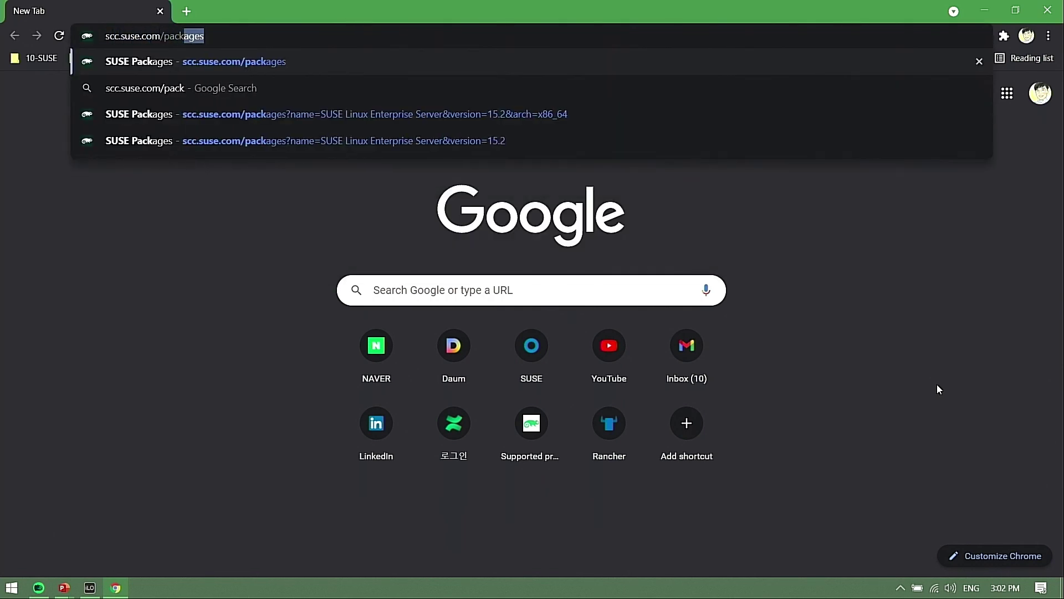
key("Return")
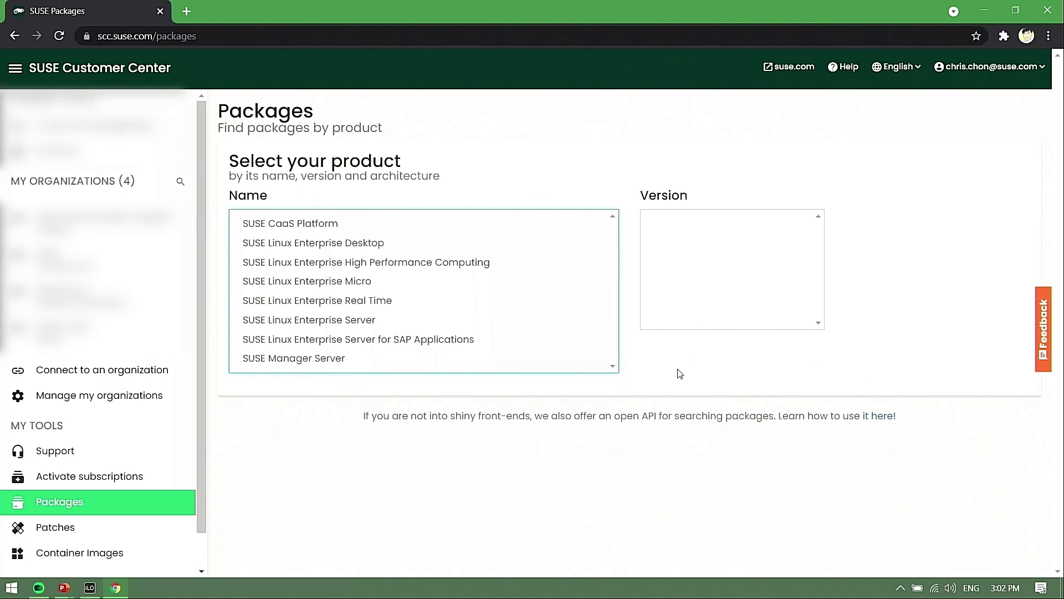
left_click(357, 321)
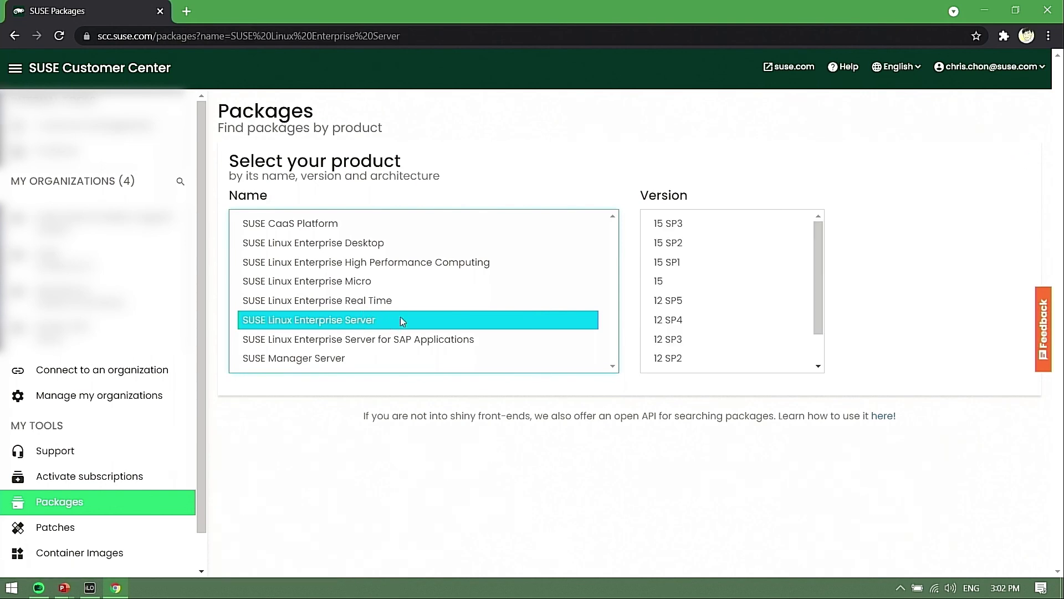
left_click(676, 245)
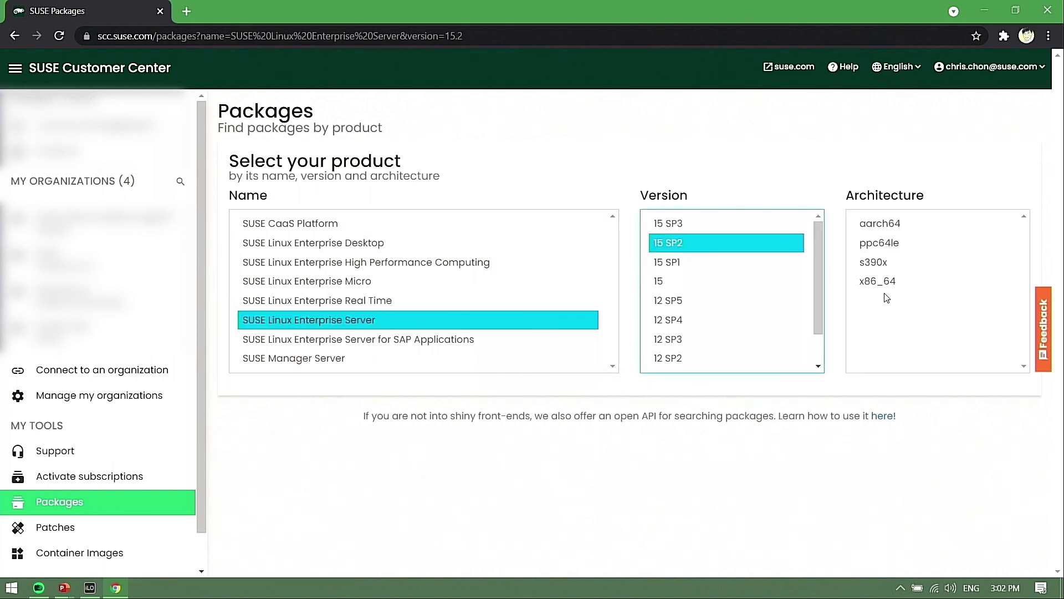
left_click(883, 282)
Search for the kernel-default package and review the 101 results
scroll(808, 349, "down", 1)
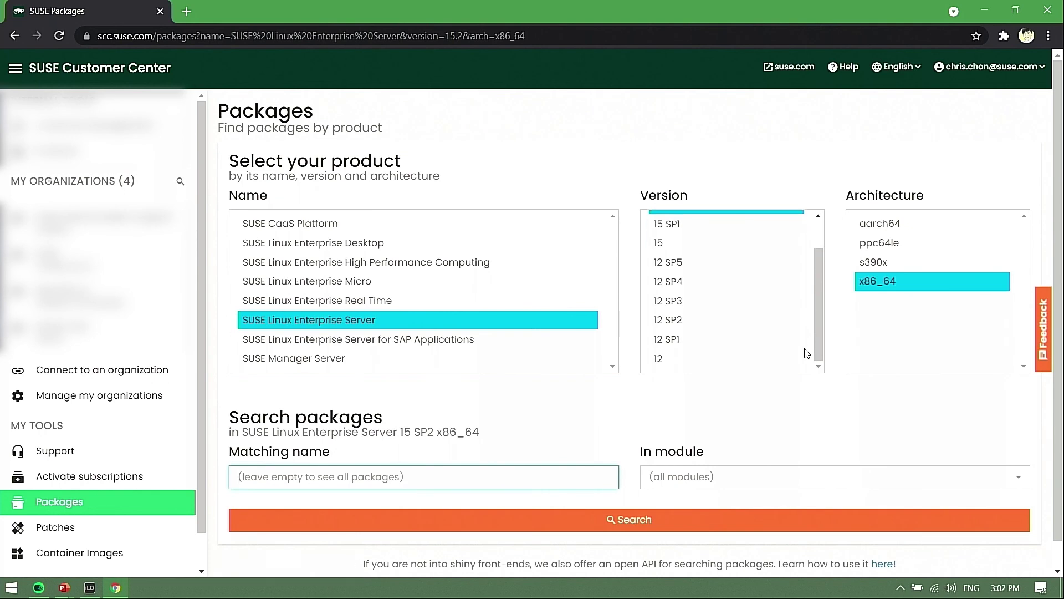
left_click(396, 481)
type("ker")
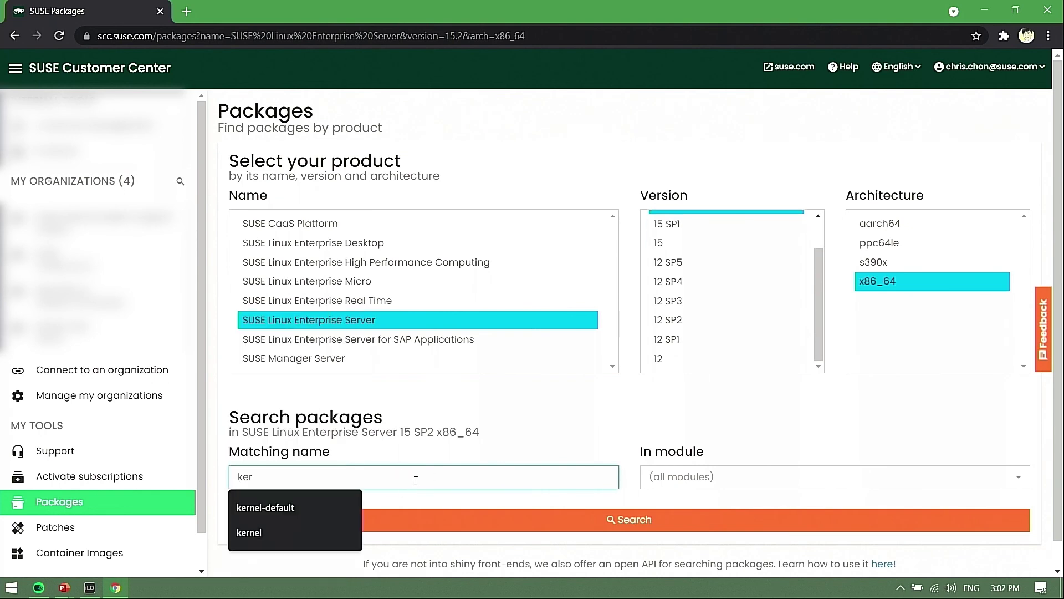
key("Down")
key("Return")
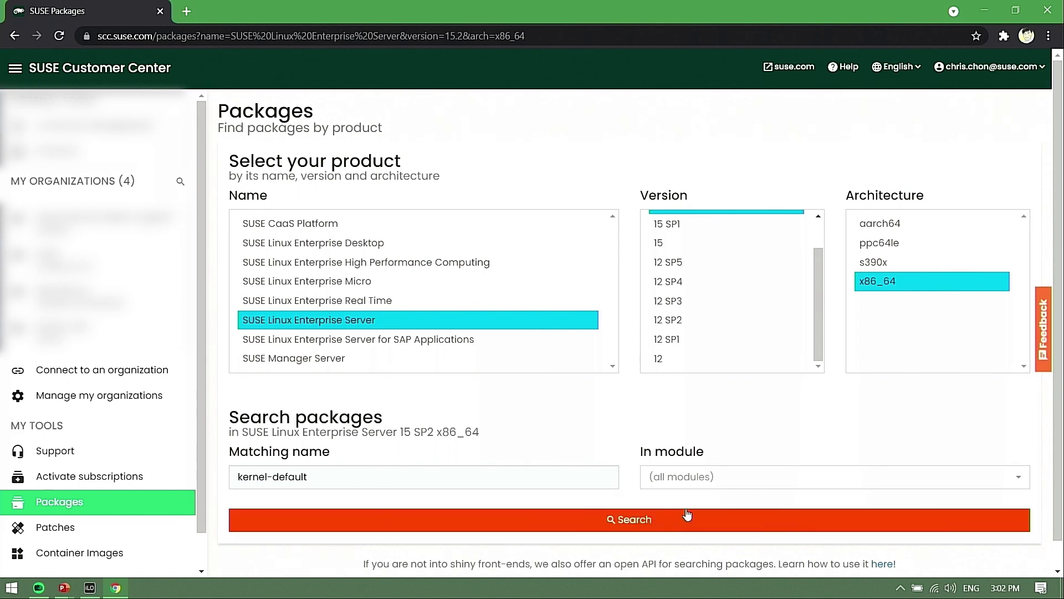
scroll(658, 518, "down", 1)
left_click(628, 493)
scroll(629, 488, "down", 4)
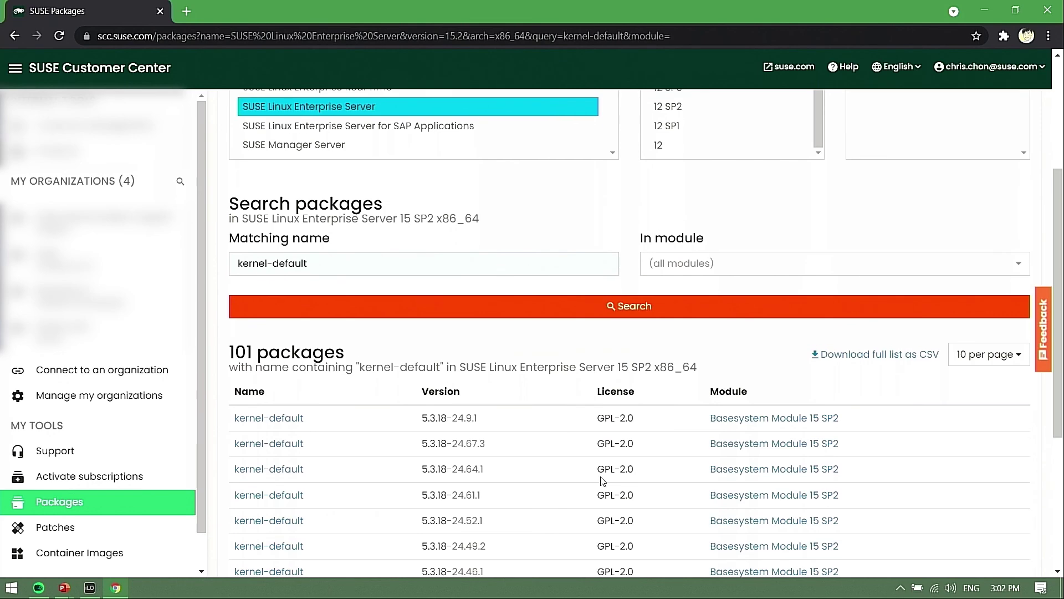
scroll(342, 388, "down", 4)
scroll(294, 302, "up", 2)
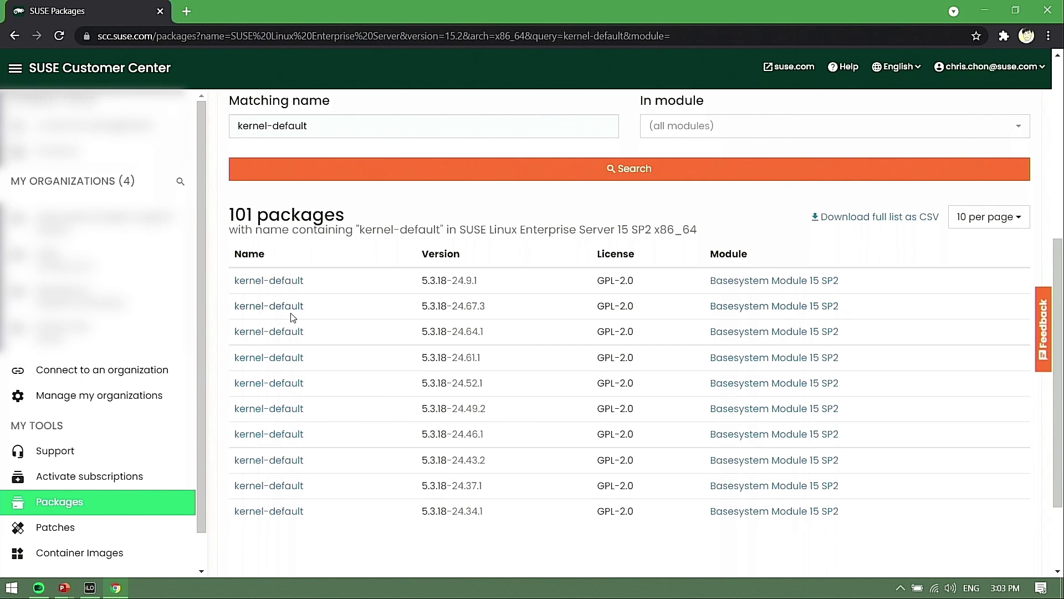
Download the kernel-default 5.3.18-24.67.3 x86_64 RPM and save it into C:\temp
left_click(295, 313)
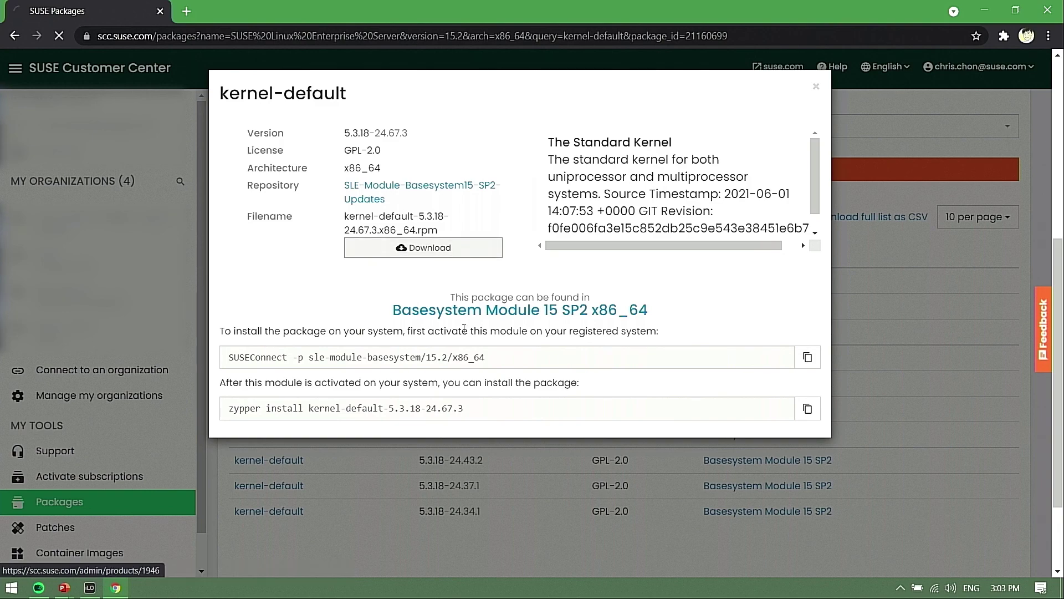
left_click(445, 251)
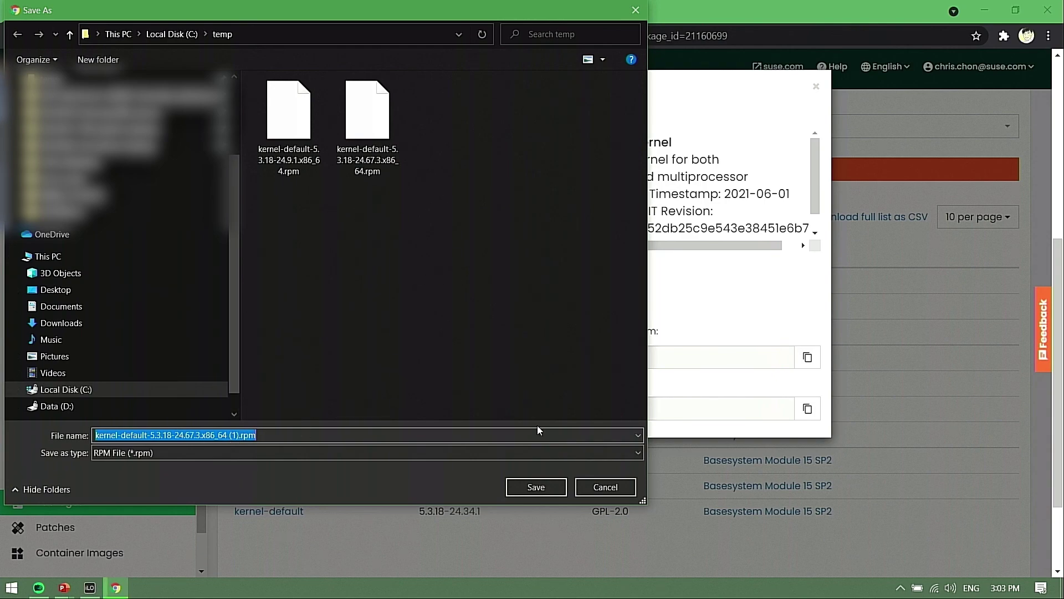
left_click(545, 489)
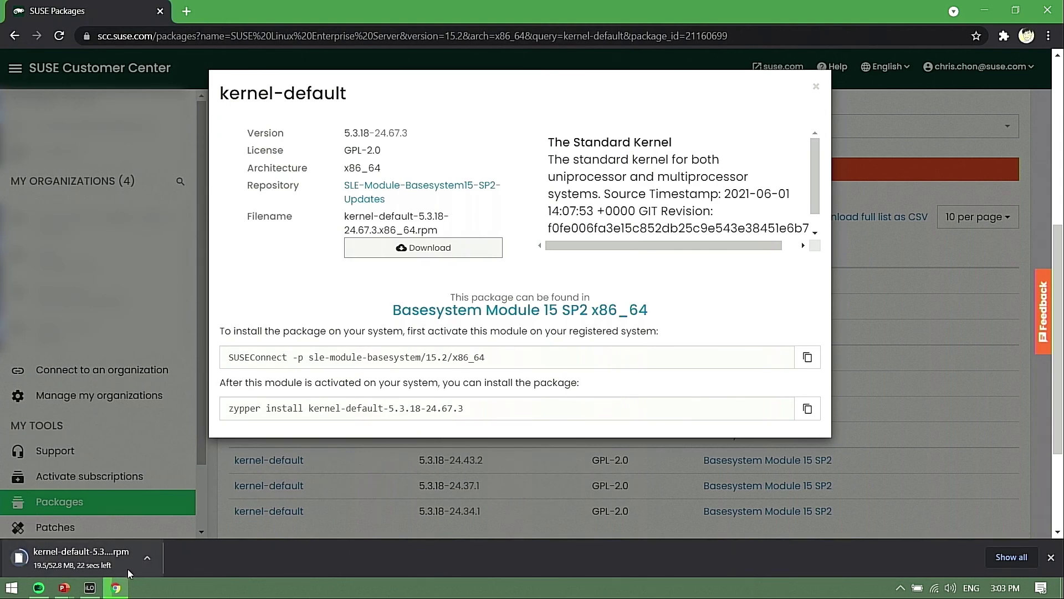
In the SUSE terminal, switch to tmux window 0 (hana1) and list the home directory
mouse_move(38, 589)
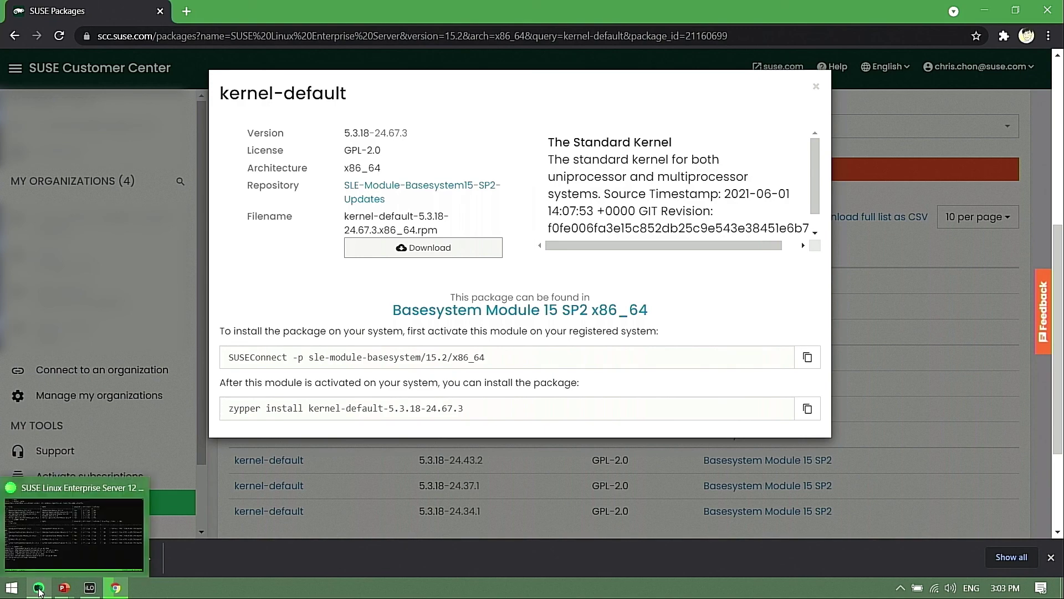
left_click(39, 589)
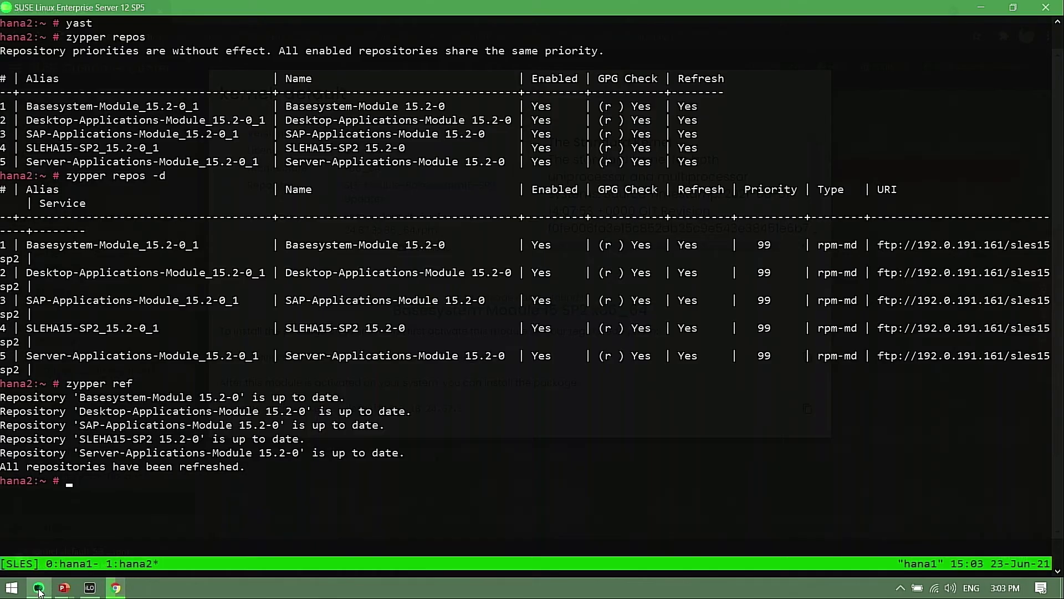
left_click(303, 477)
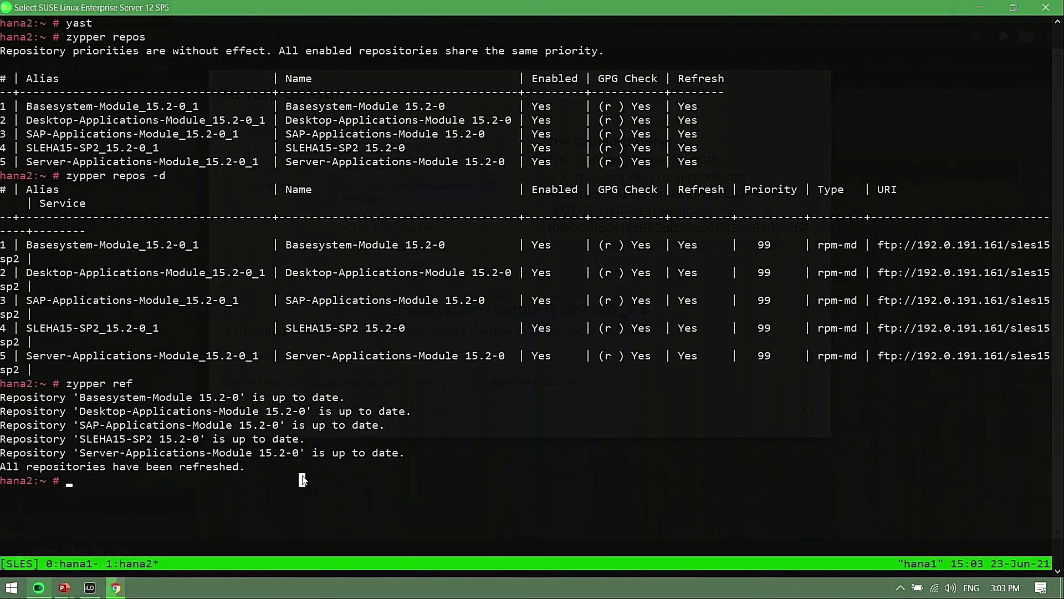
key("ctrl+b")
key("0")
type("cd")
key("Return")
type("ls")
key("Return")
Enter the command zypper in kernel-default-5.3.18-24.67.3.x86_64.rpm using tab completion
left_click_drag(532, 522, 798, 524)
left_click(457, 542)
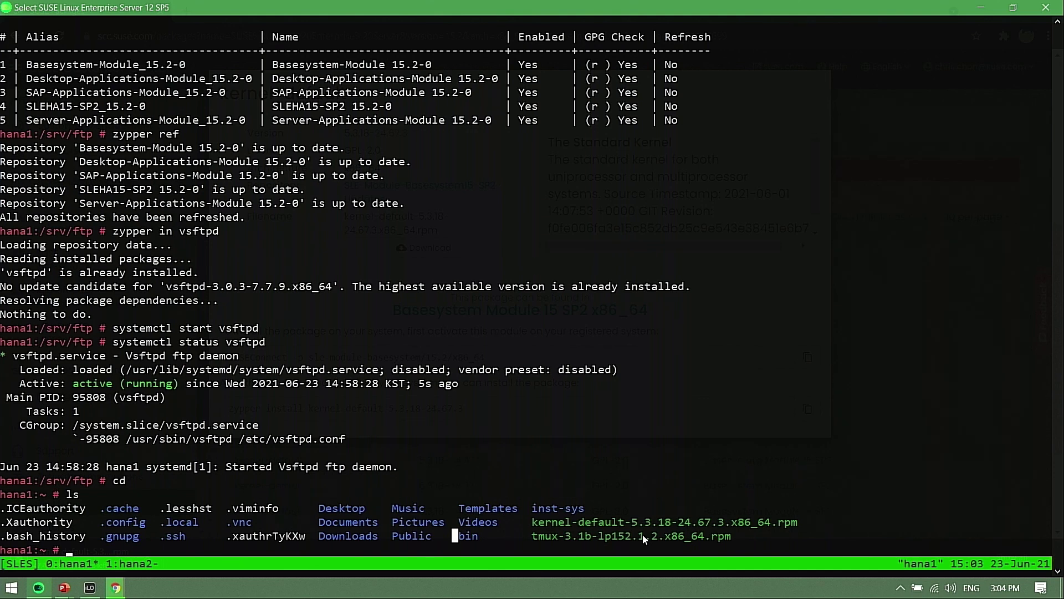
type("zypper")
key("BackSpace")
key("BackSpace")
key("BackSpace")
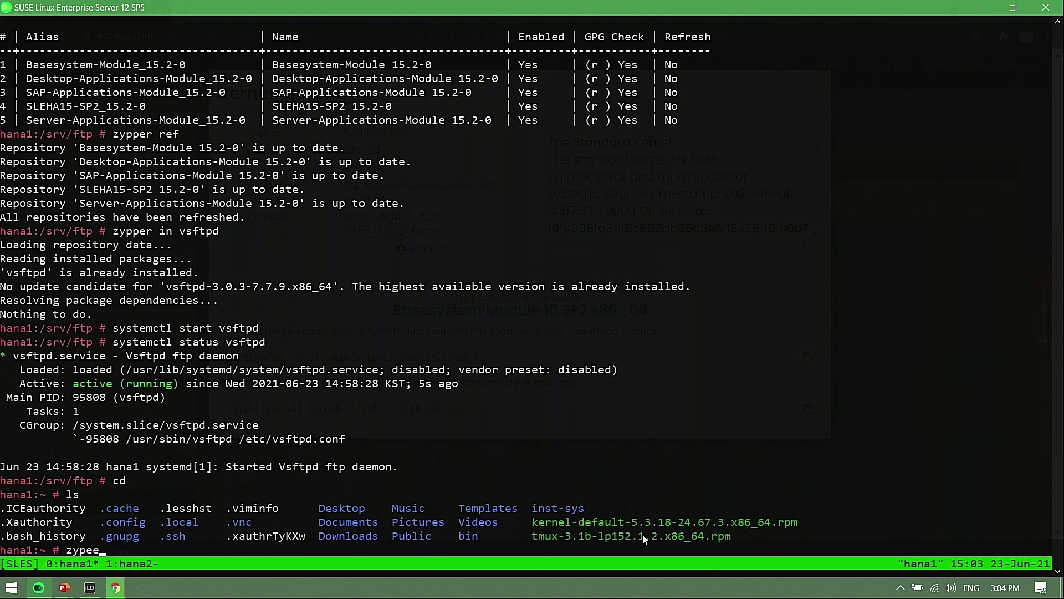
type("per in ke")
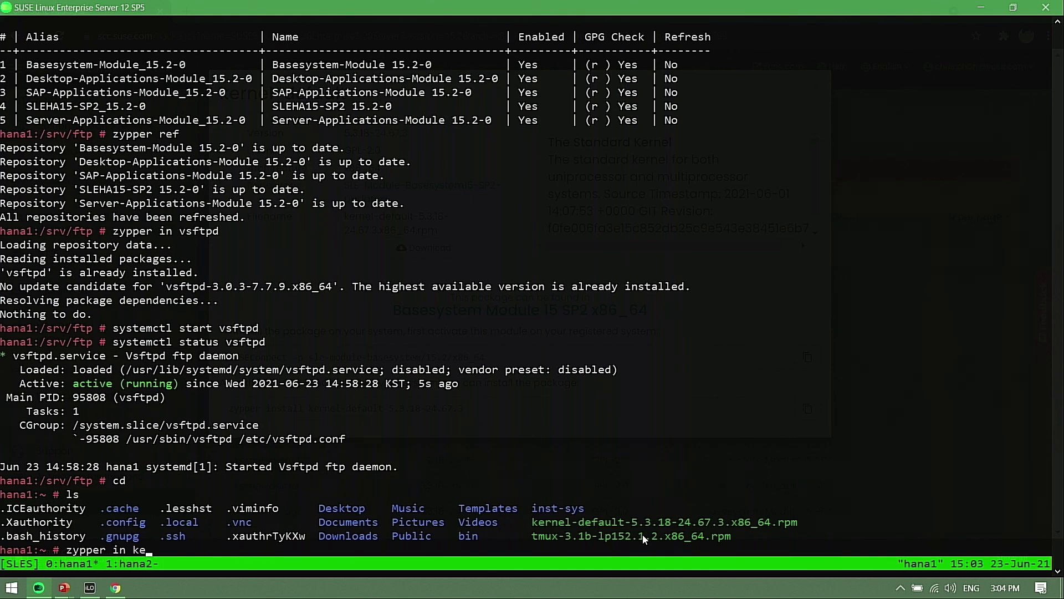
type("rnel-de")
key("Tab")
key("Tab")
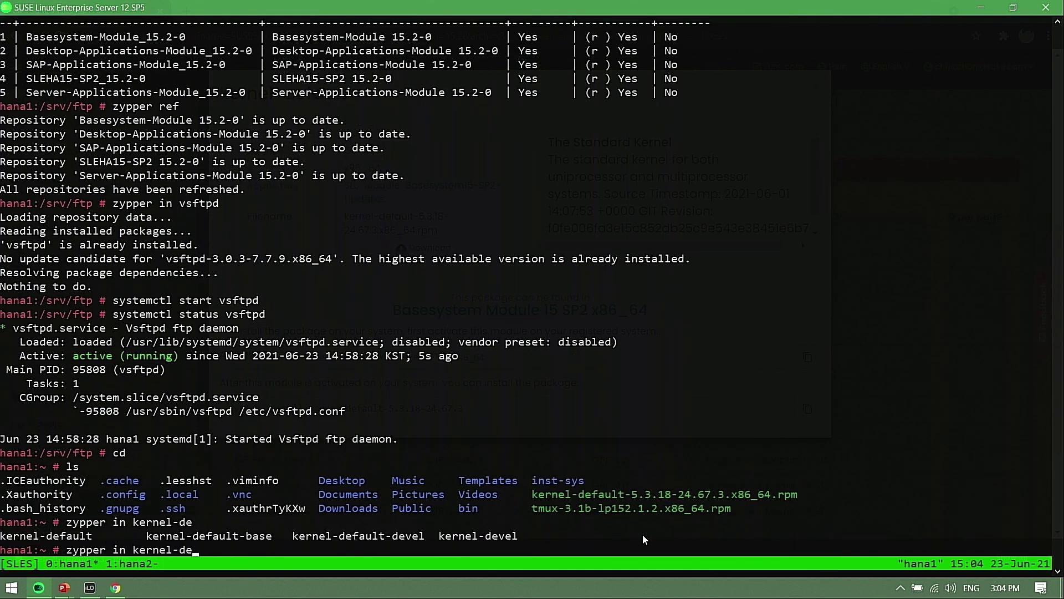
type("fault-5")
key("Tab")
Run the kernel-default install command and confirm with y
key("Left")
key("Left")
key("Left")
key("Left")
key("Left")
key("Left")
key("Left")
key("Left")
key("Left")
key("Left")
key("Left")
key("Left")
key("Left")
key("Left")
key("Left")
key("Left")
key("Left")
key("Left")
key("Left")
key("Left")
key("Left")
key("Left")
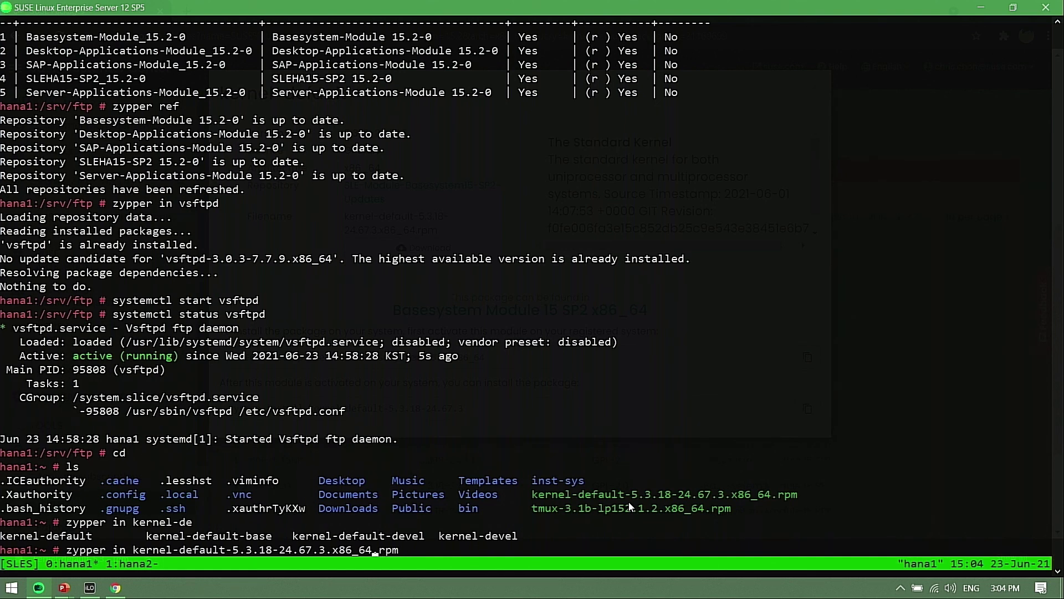
key("Right")
key("Right")
key("Right")
key("Right")
key("Right")
key("Right")
key("Right")
key("Right")
key("Right")
key("Right")
key("Right")
key("Right")
key("Right")
key("Return")
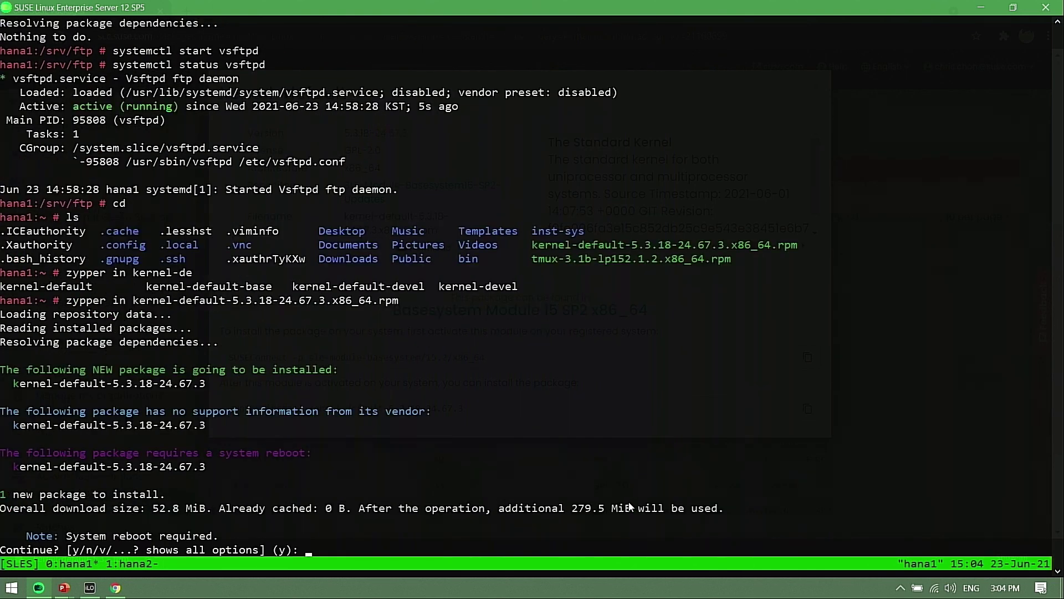
type("y")
key("Return")
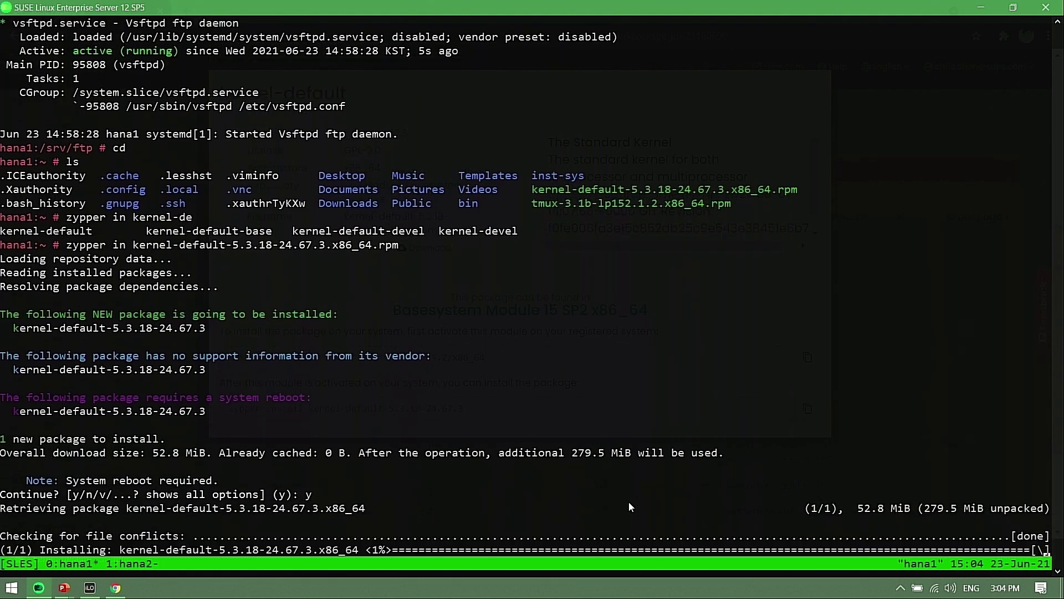